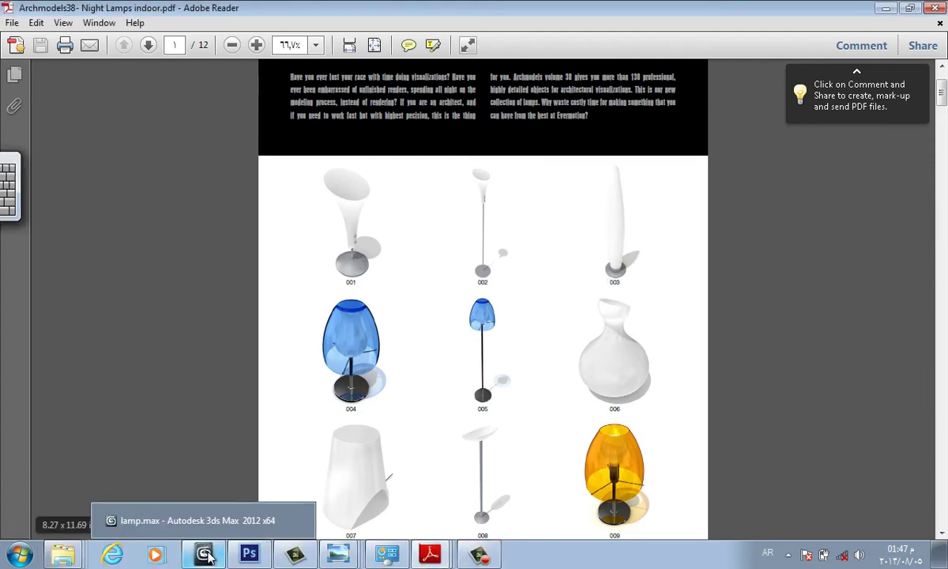
Step: Switch from the Adobe Reader lamp catalogue to the lamp.max scene in 3ds Max
click(204, 553)
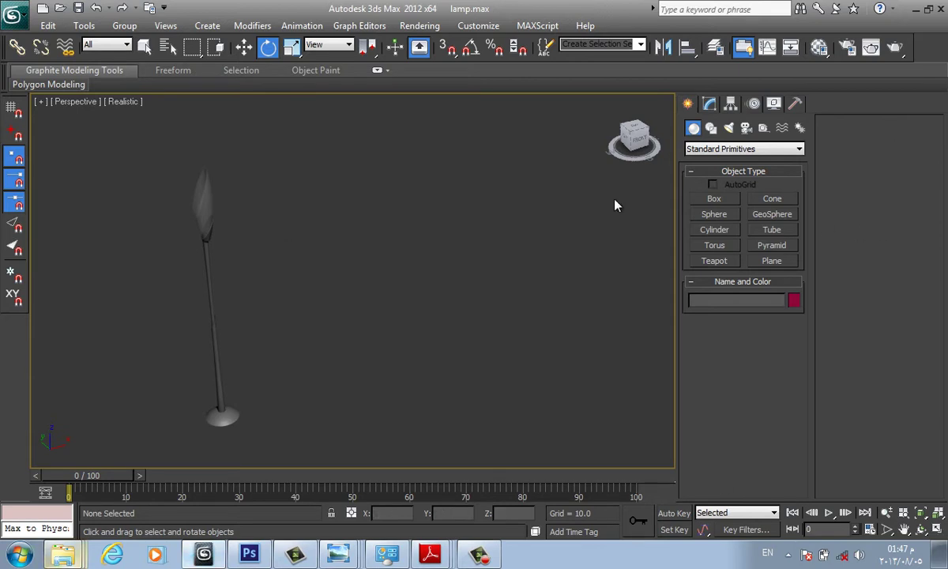
Step: Pan the Perspective view, show the home grid under the lamp, and glance at the night-lamp PDF
middle_drag(341, 350, 328, 304)
key(g)
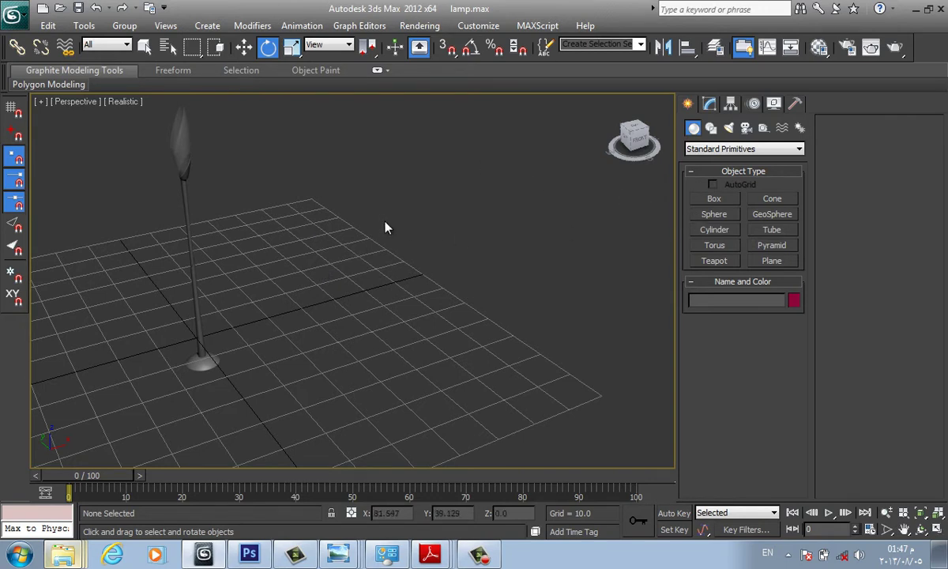
click(434, 563)
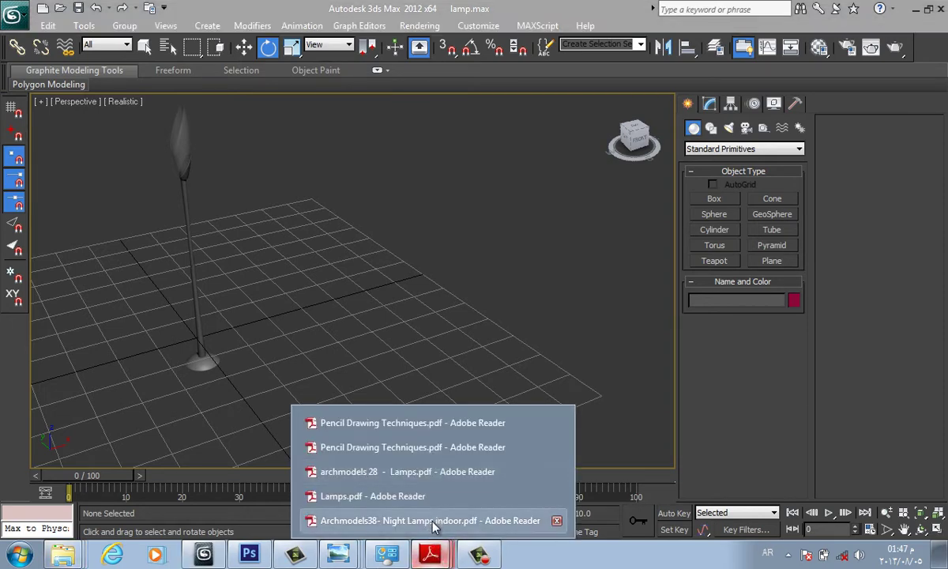
click(434, 527)
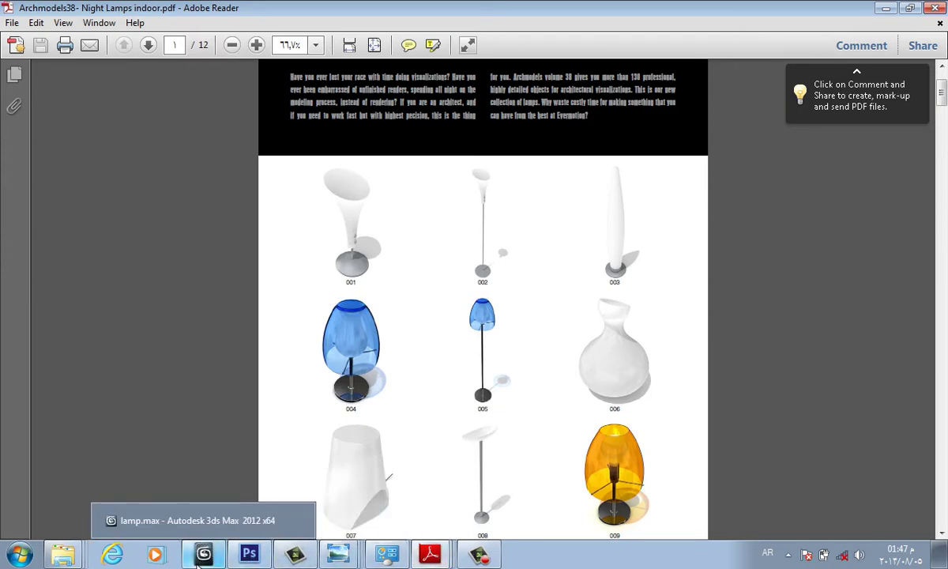
click(198, 562)
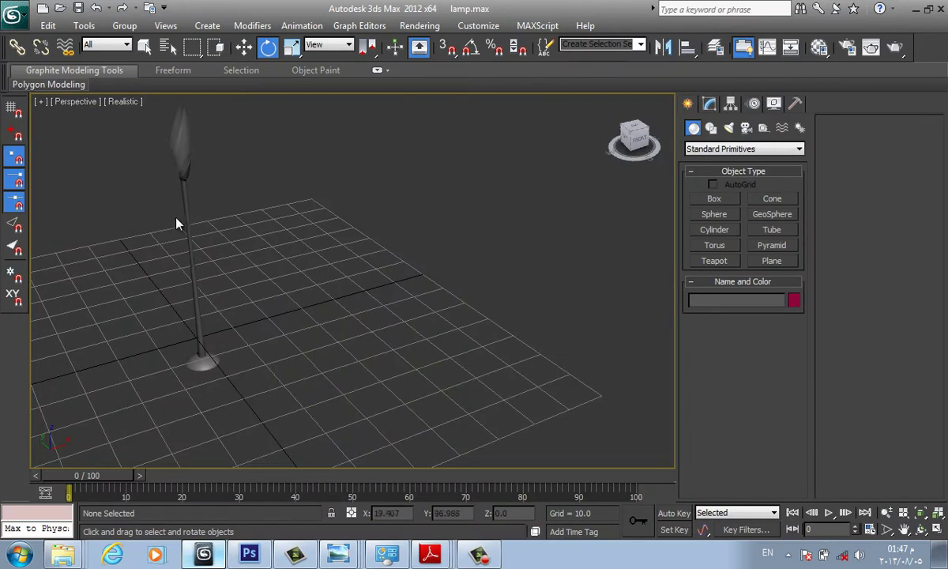
Step: Create a cylinder of radius 6.151 and height 30.666 beside the lamp
click(715, 215)
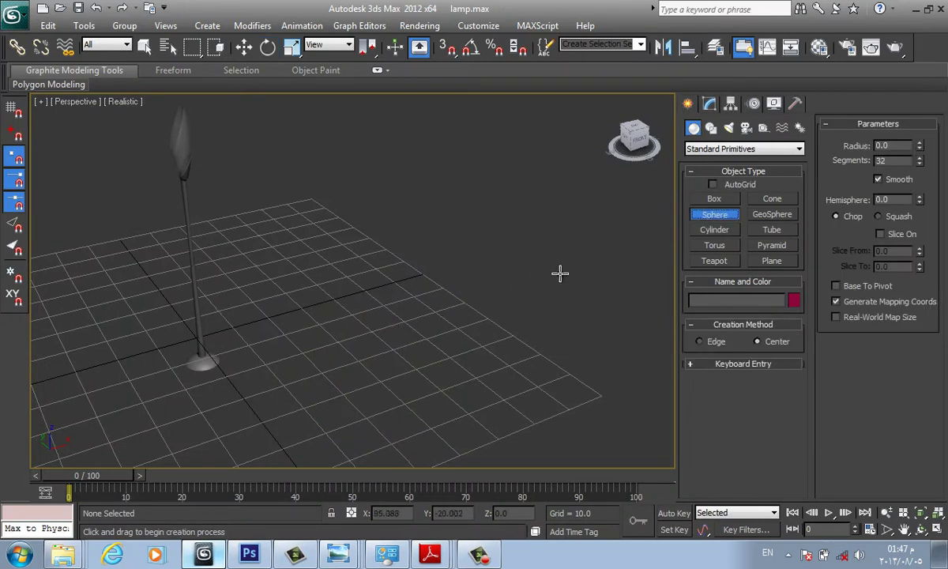
click(709, 230)
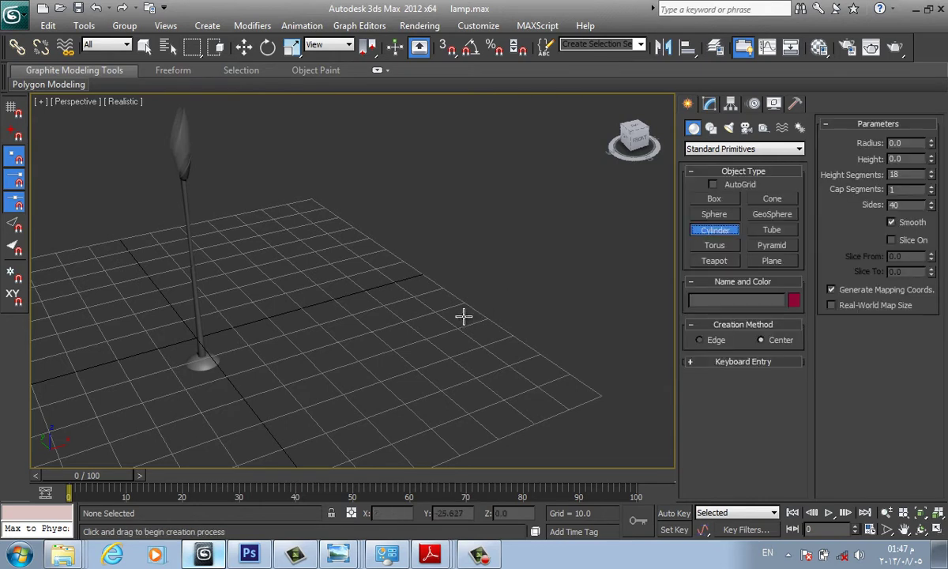
mouse_move(390, 358)
mouse_down()
mouse_move(393, 336)
mouse_move(394, 345)
mouse_up()
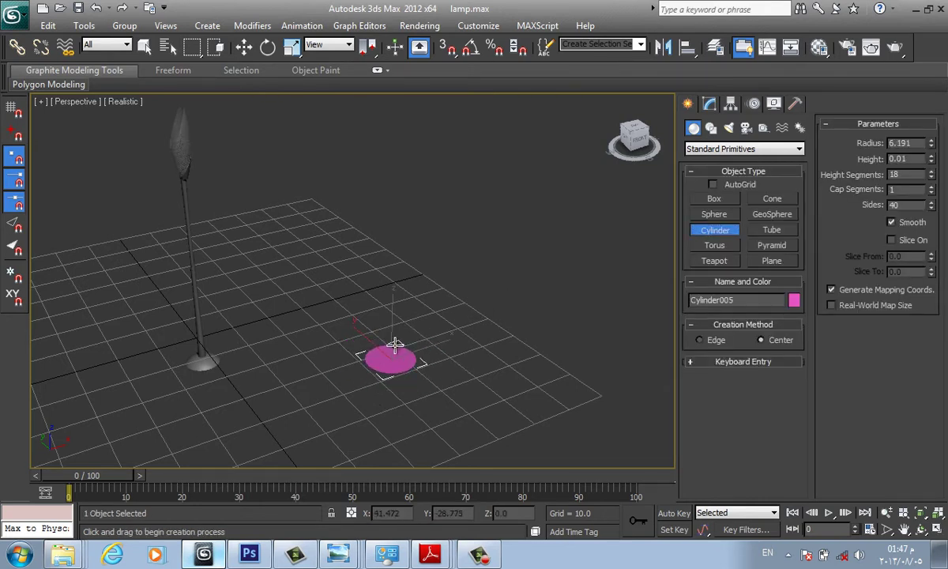
click(364, 209)
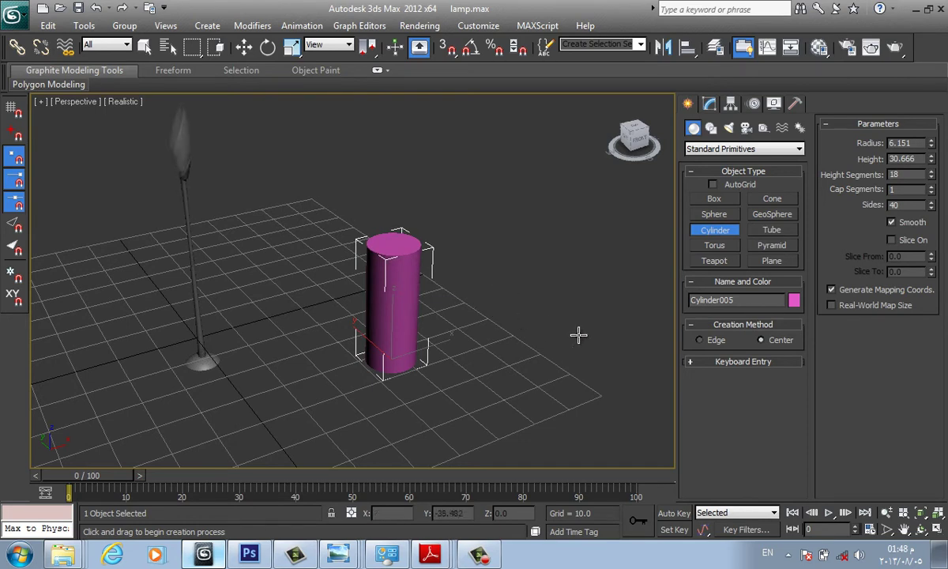
click(707, 105)
key(e)
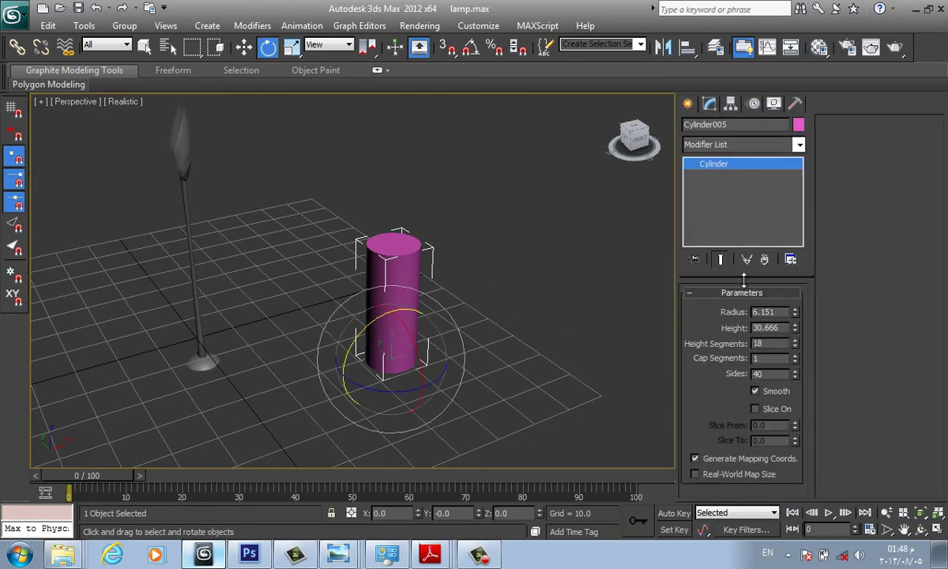
Step: Add a Taper modifier to Cylinder005 with Amount 0.47 and Curve -0.37
click(799, 146)
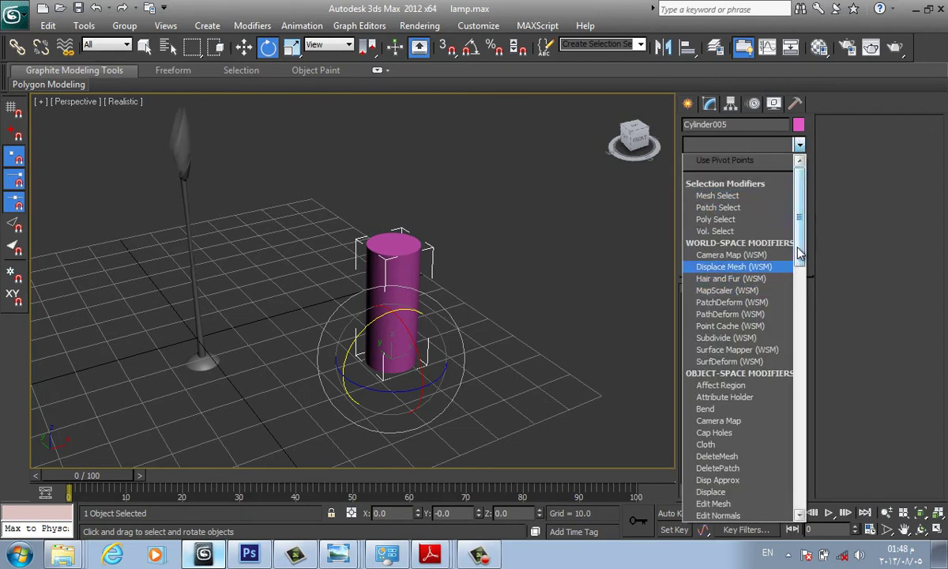
drag(800, 251, 800, 340)
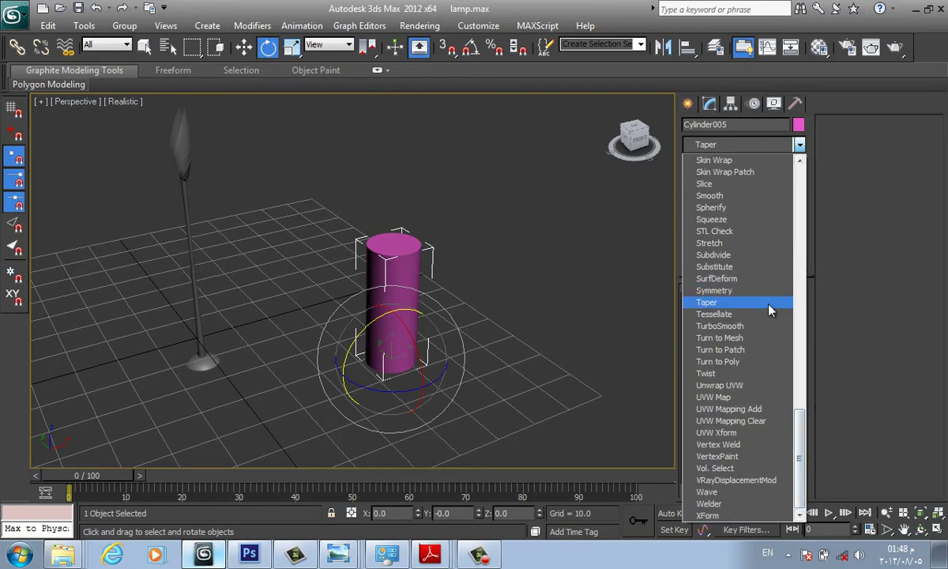
click(720, 285)
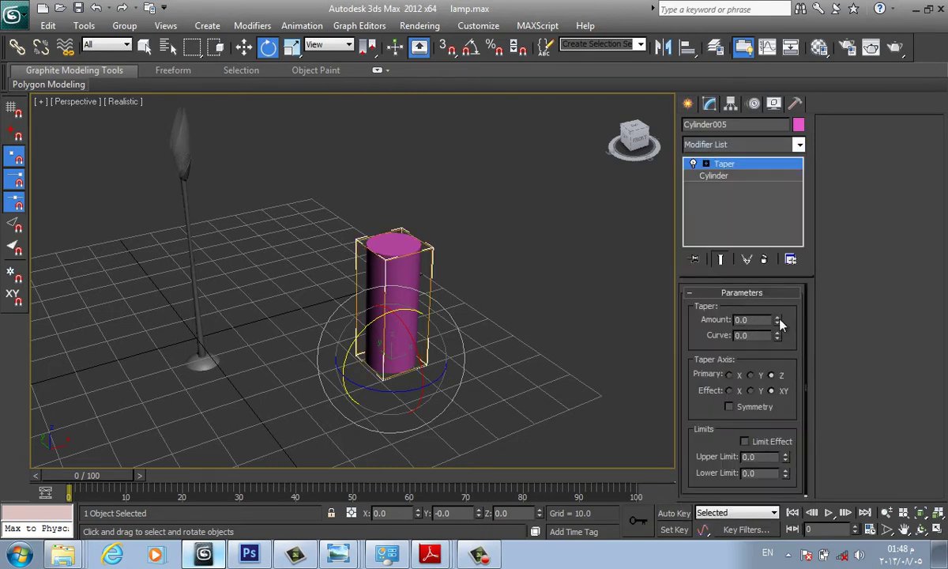
drag(779, 320, 776, 282)
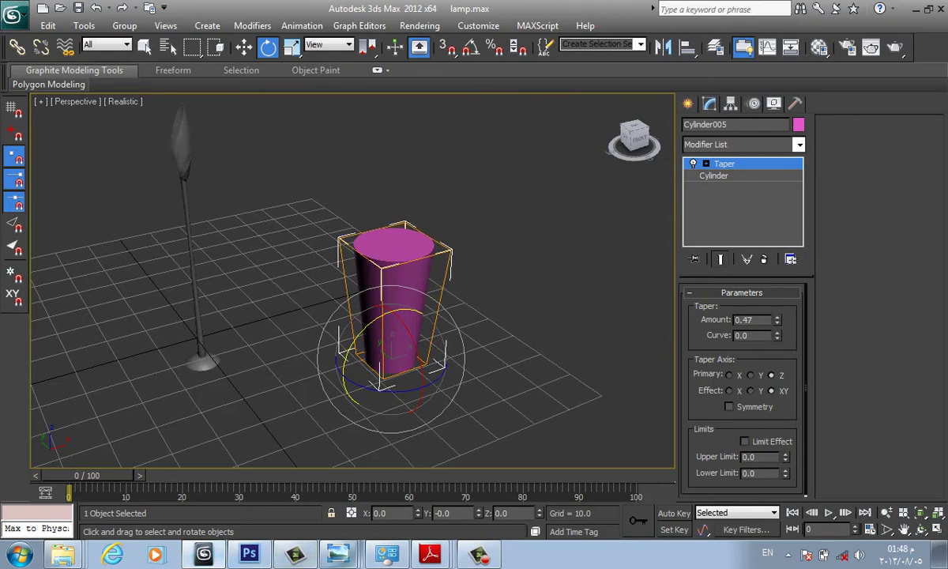
click(435, 563)
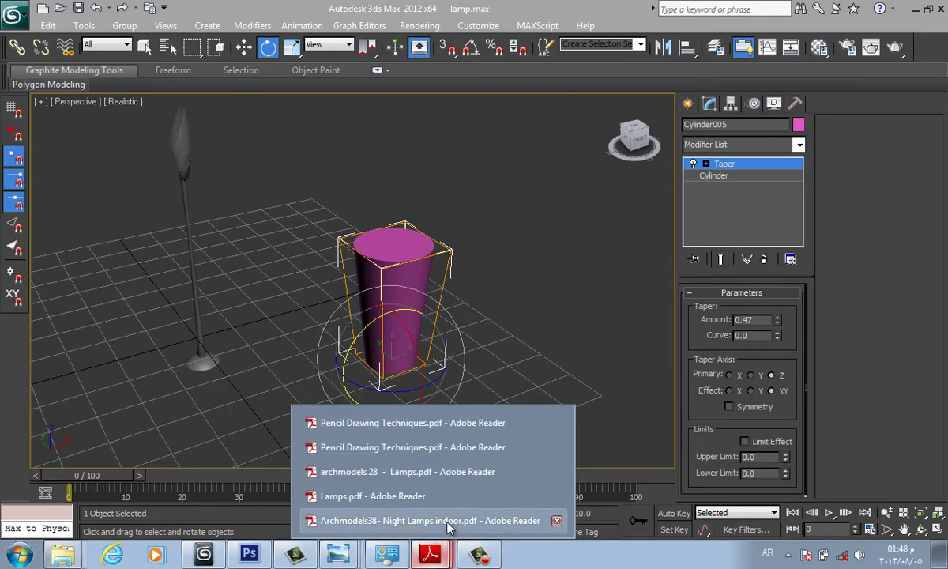
click(551, 334)
click(414, 300)
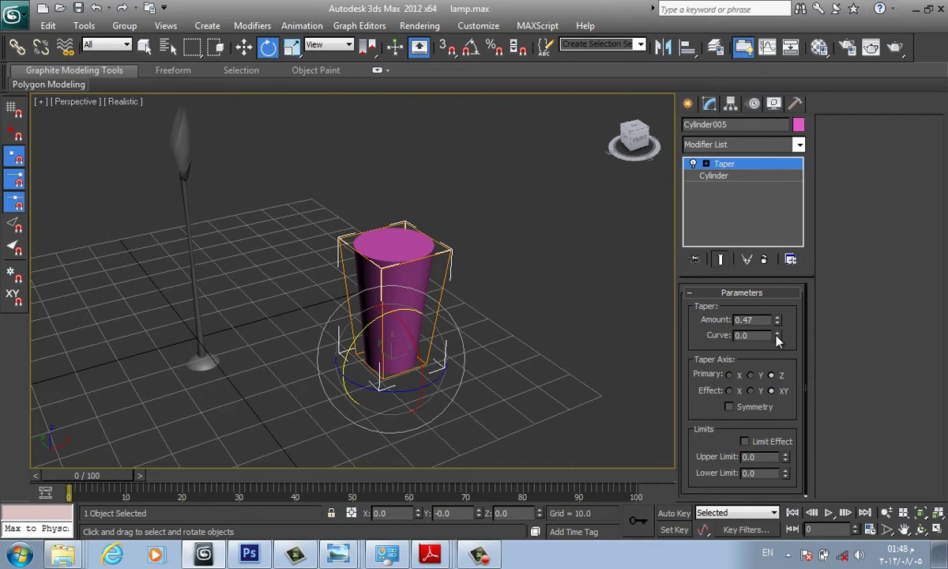
mouse_move(778, 336)
mouse_down()
mouse_move(777, 324)
mouse_move(775, 375)
mouse_up()
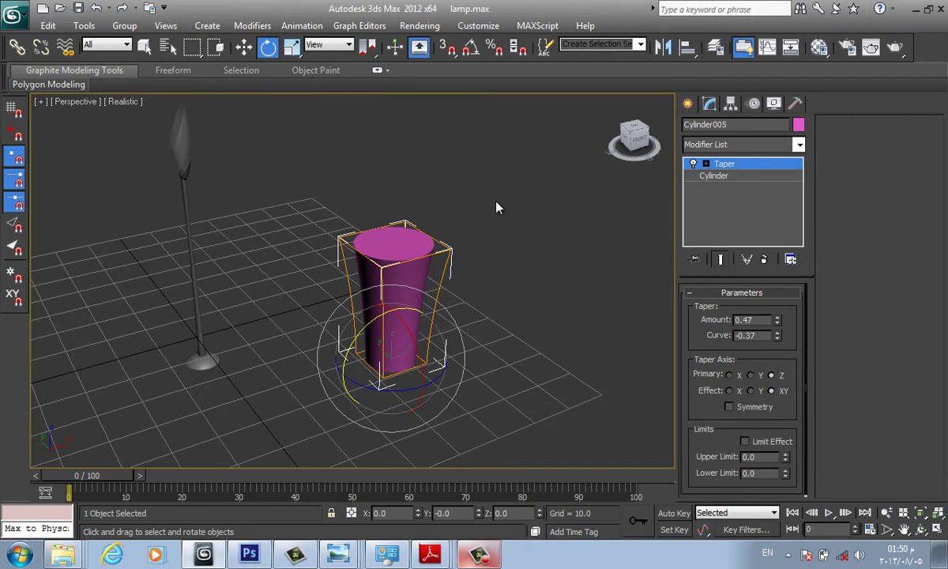
Step: Push the Taper to Amount 1.89 and Curve -3.15 for a wide-topped, pinched flare
click(497, 207)
click(414, 251)
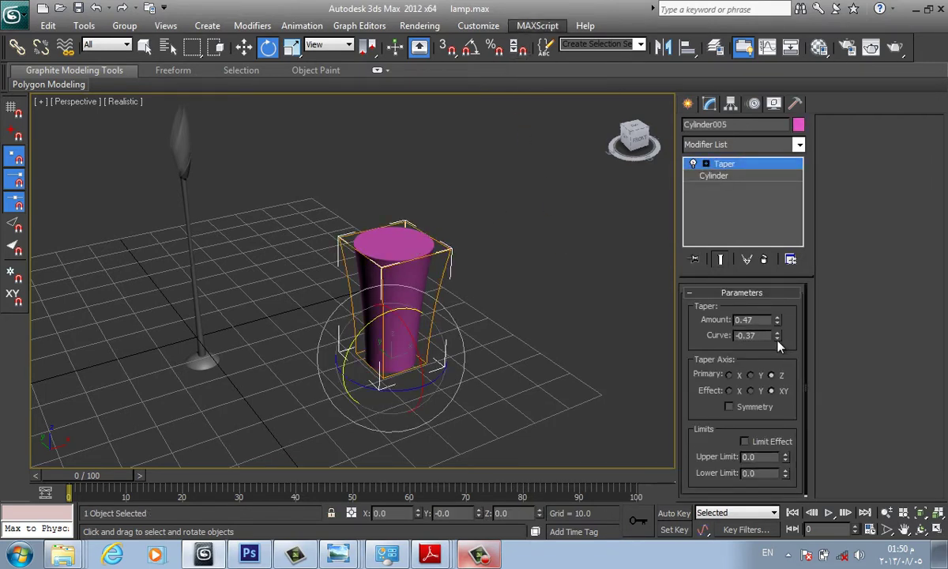
drag(777, 338, 767, 396)
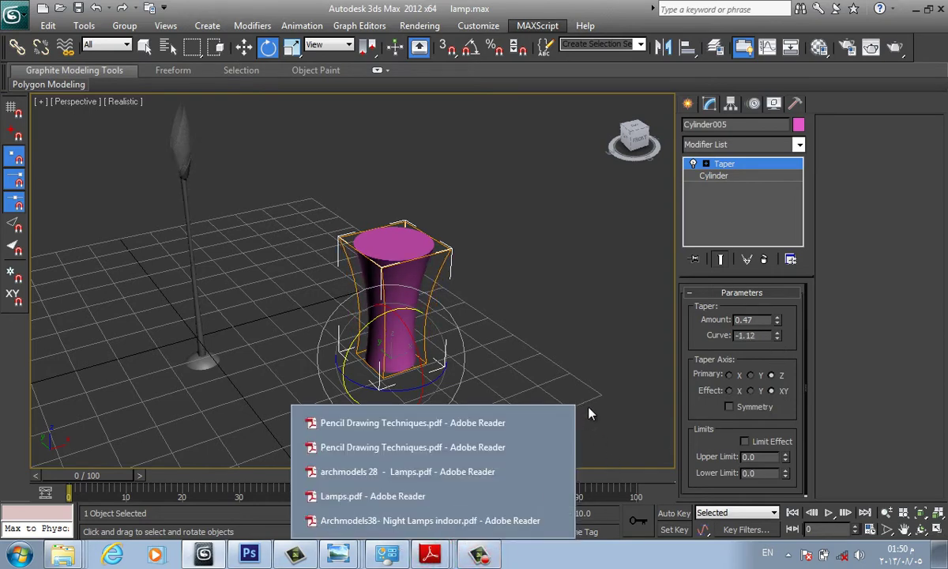
click(778, 316)
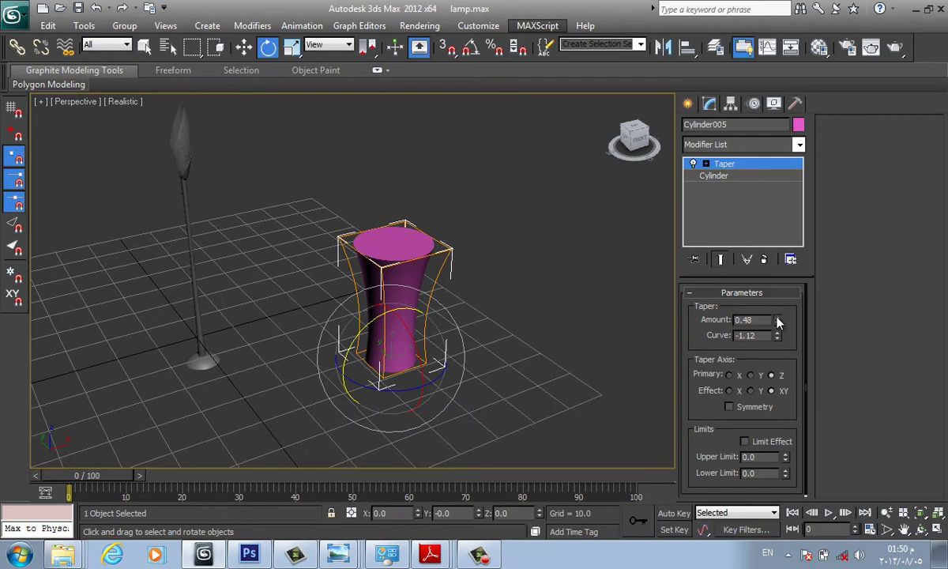
drag(777, 320, 782, 267)
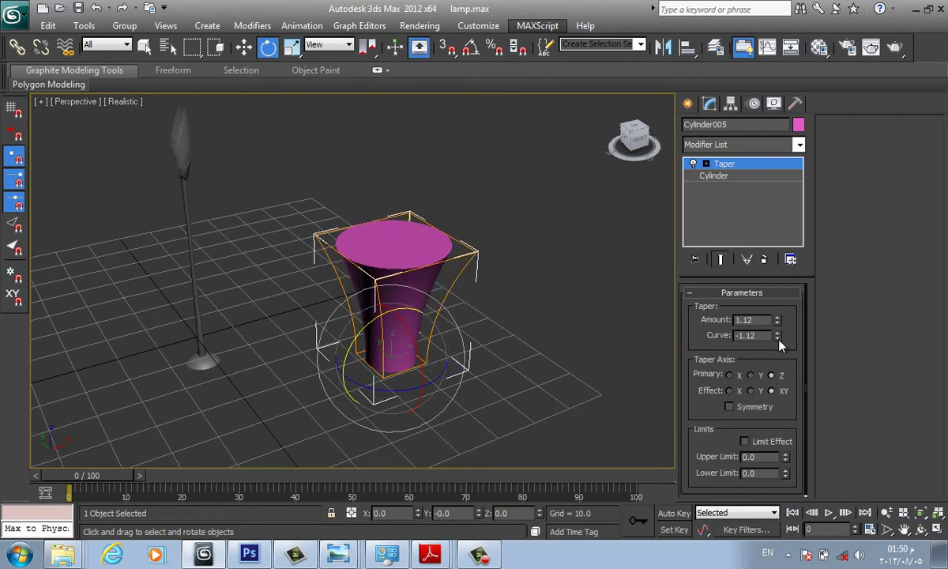
drag(778, 335, 777, 364)
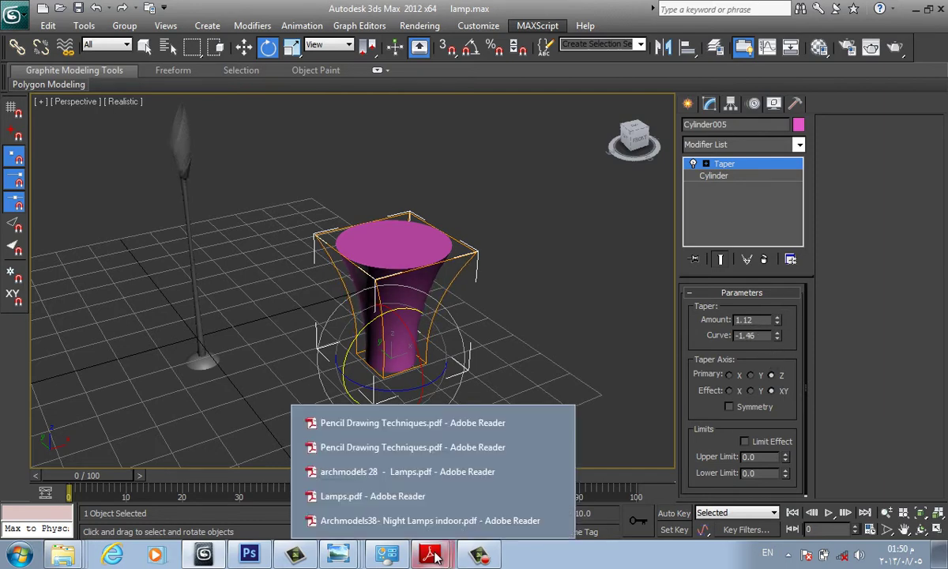
click(440, 517)
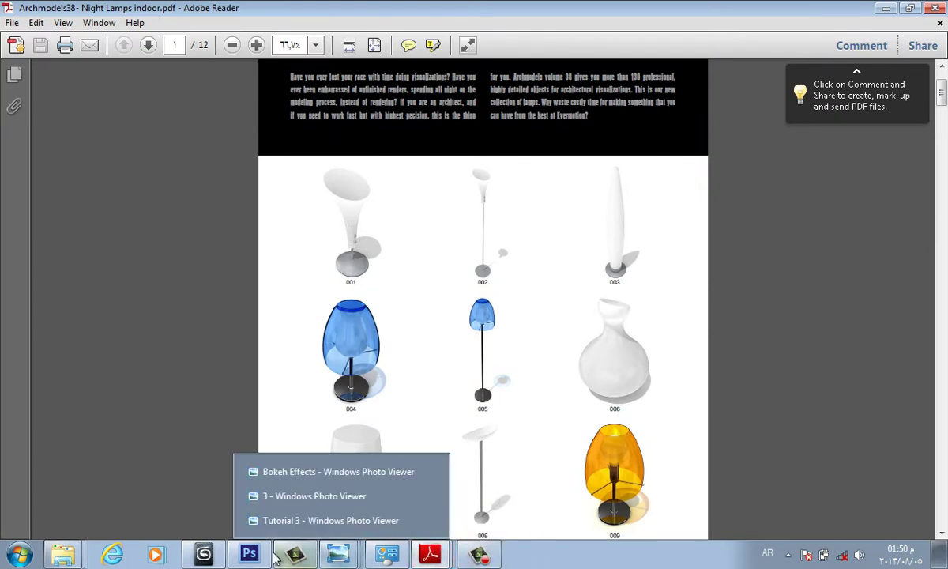
click(203, 555)
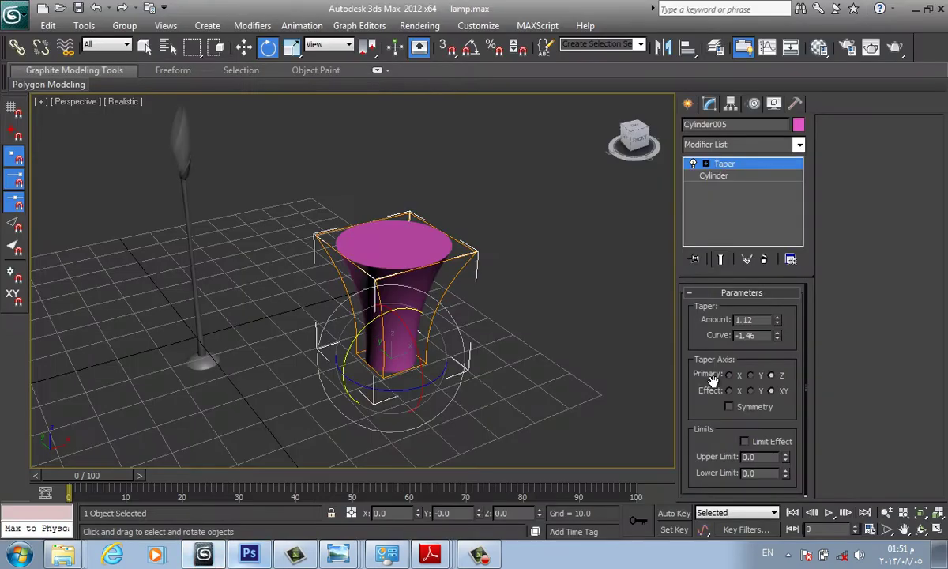
drag(778, 327, 779, 264)
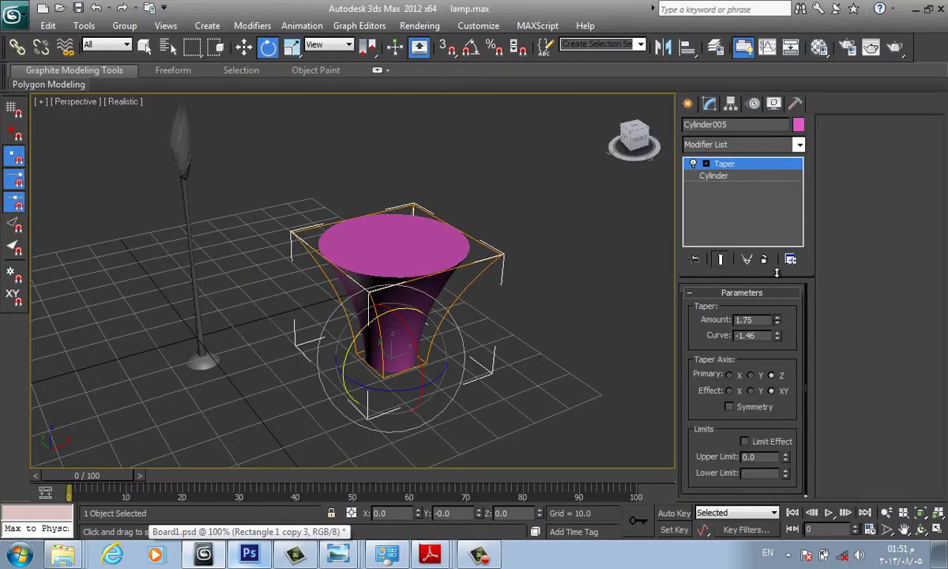
drag(778, 338, 775, 471)
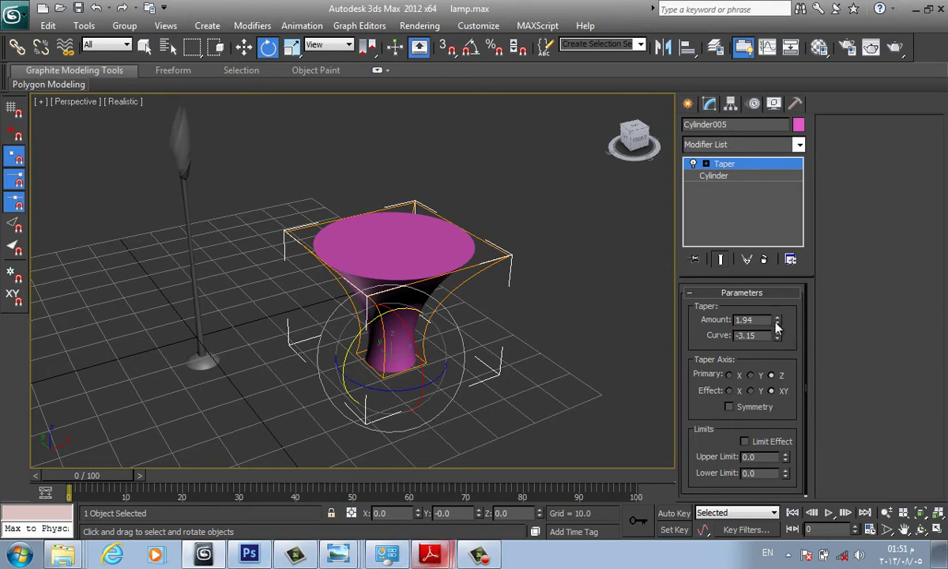
drag(777, 324, 780, 338)
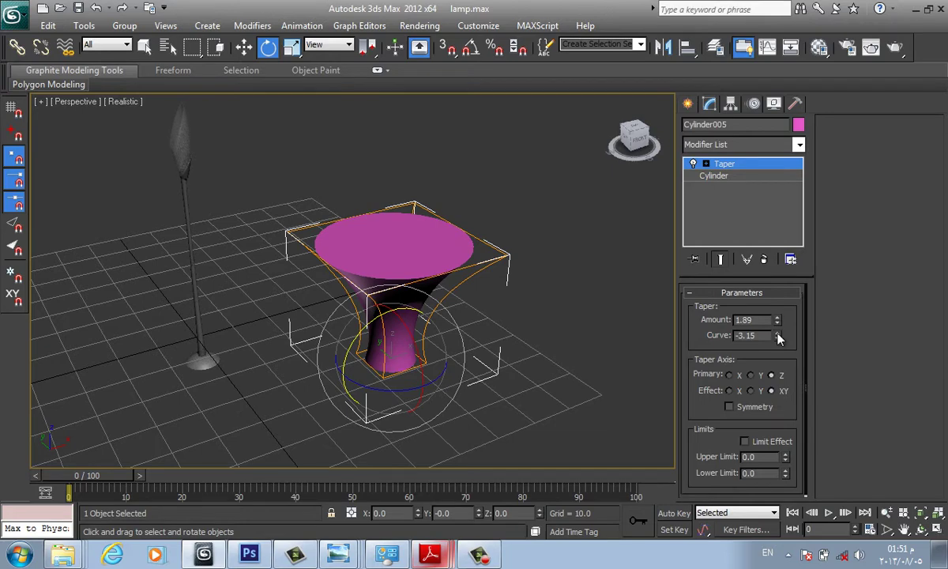
Step: Add a Slice modifier above the Taper and activate its Slice Plane sub-object
click(744, 146)
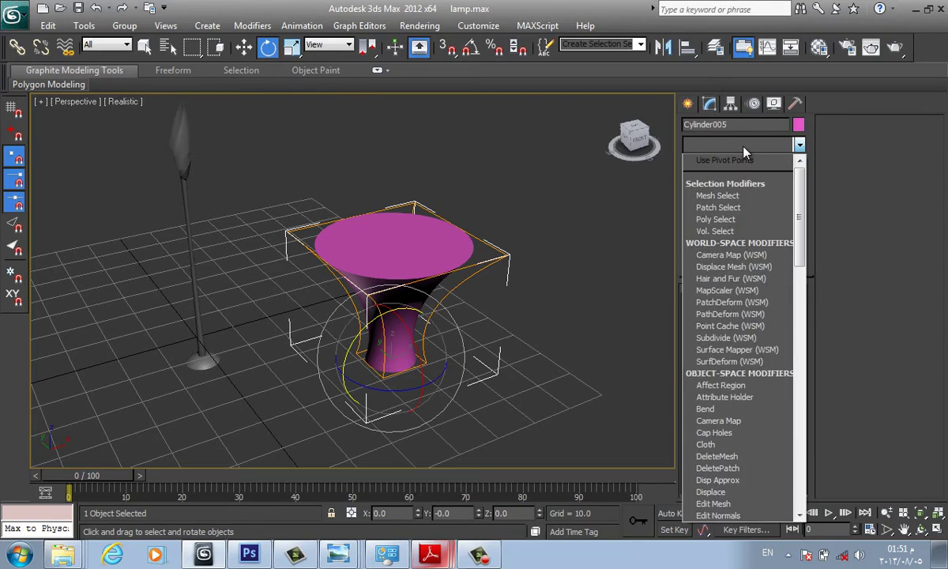
scroll(726, 332, down, 5)
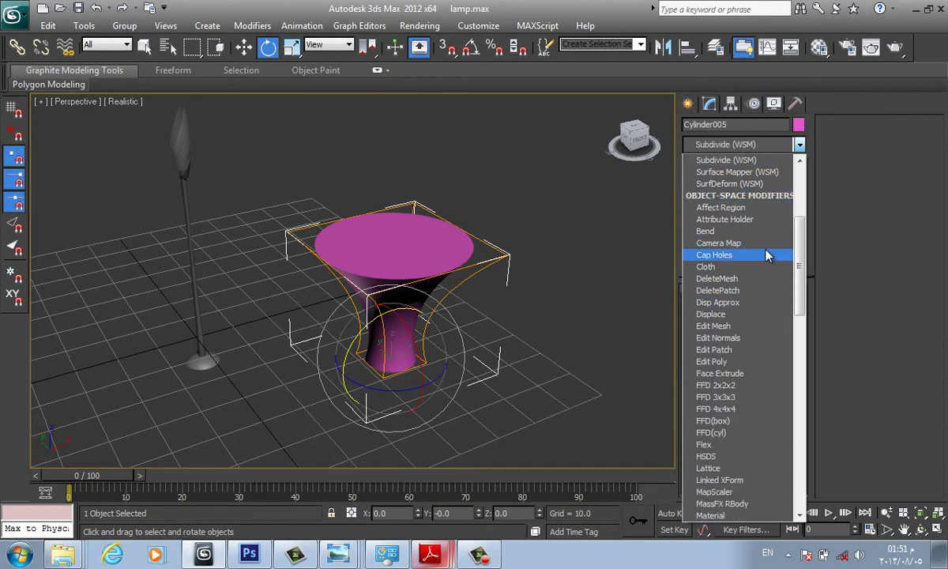
scroll(765, 255, down, 18)
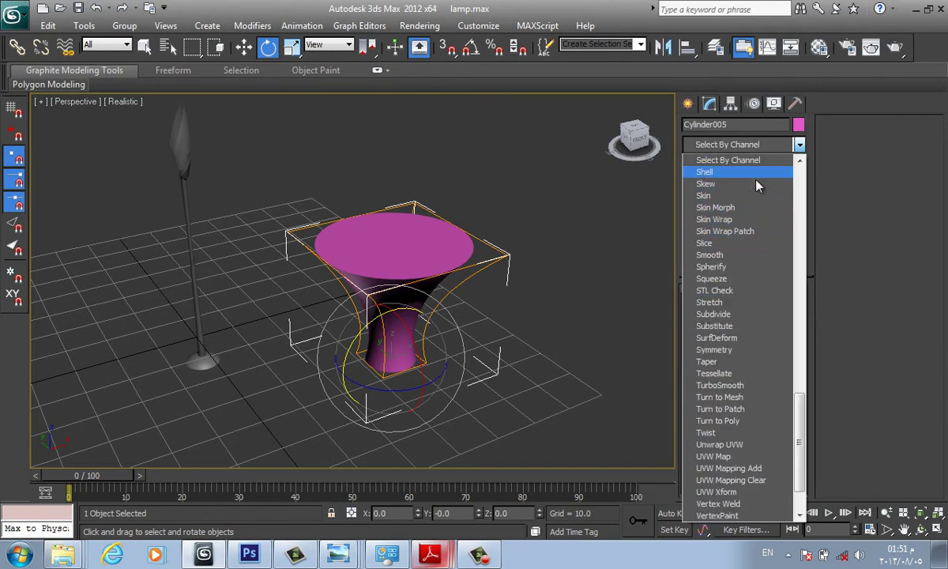
click(715, 243)
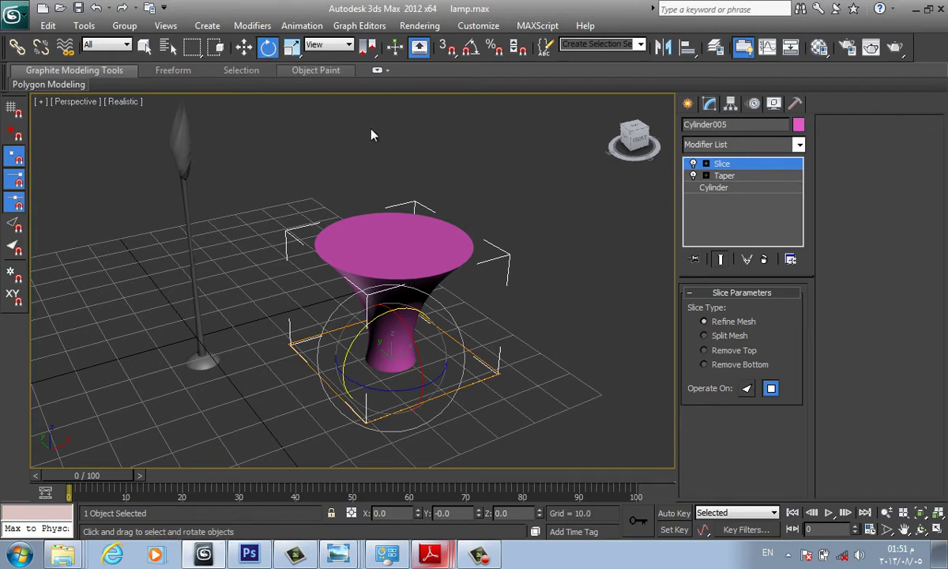
click(707, 164)
click(723, 176)
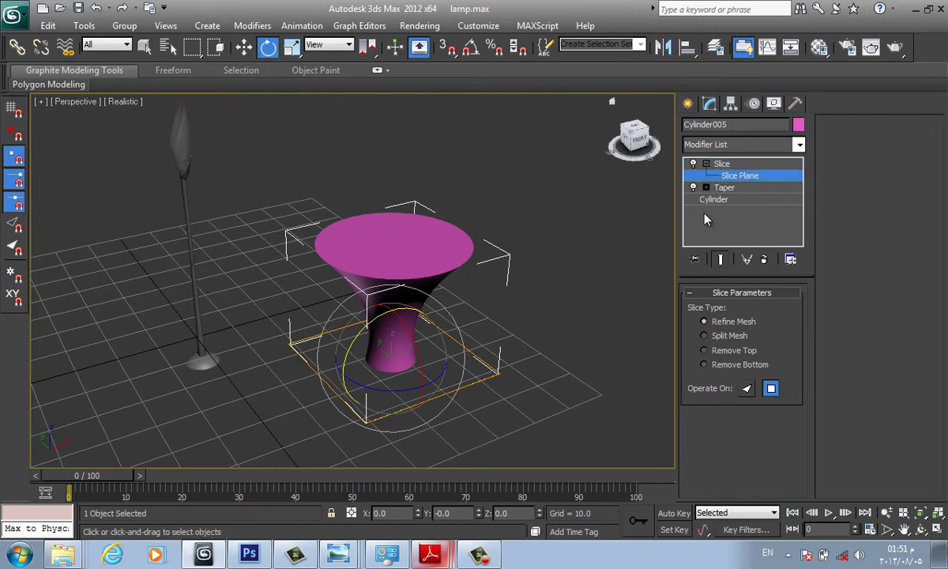
Step: Raise the slice plane to the shade's top and turn on Edged Faces
click(243, 47)
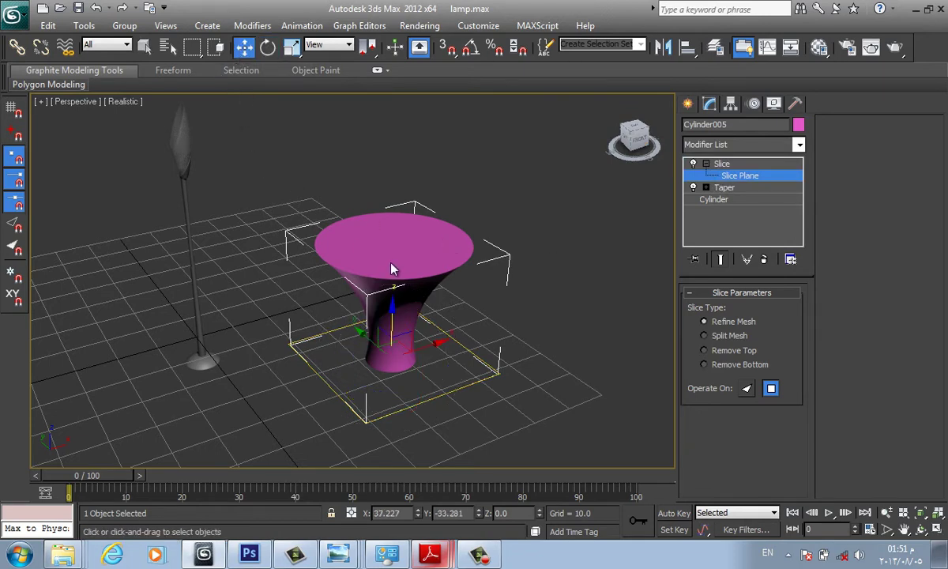
mouse_move(366, 290)
mouse_down()
mouse_move(387, 287)
mouse_move(384, 224)
mouse_up()
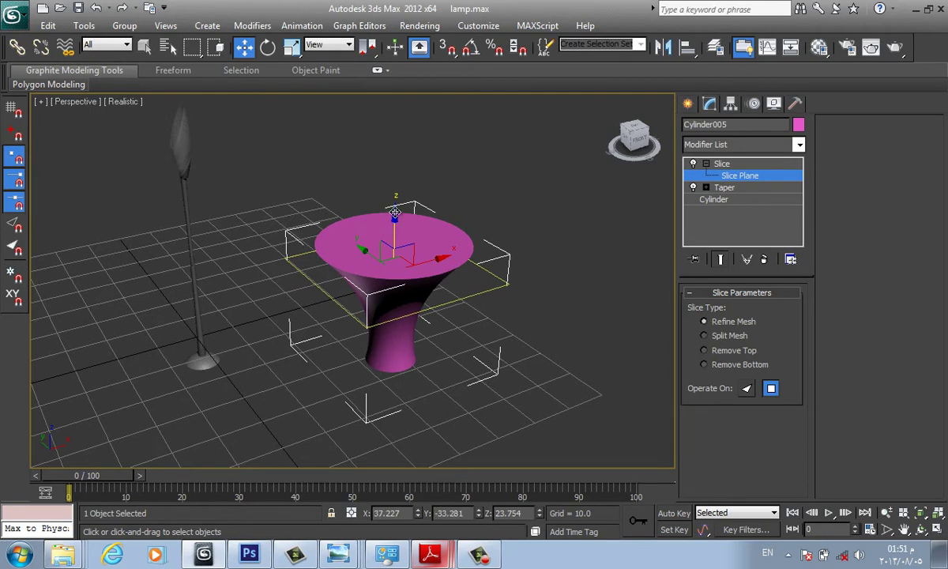
key(F4)
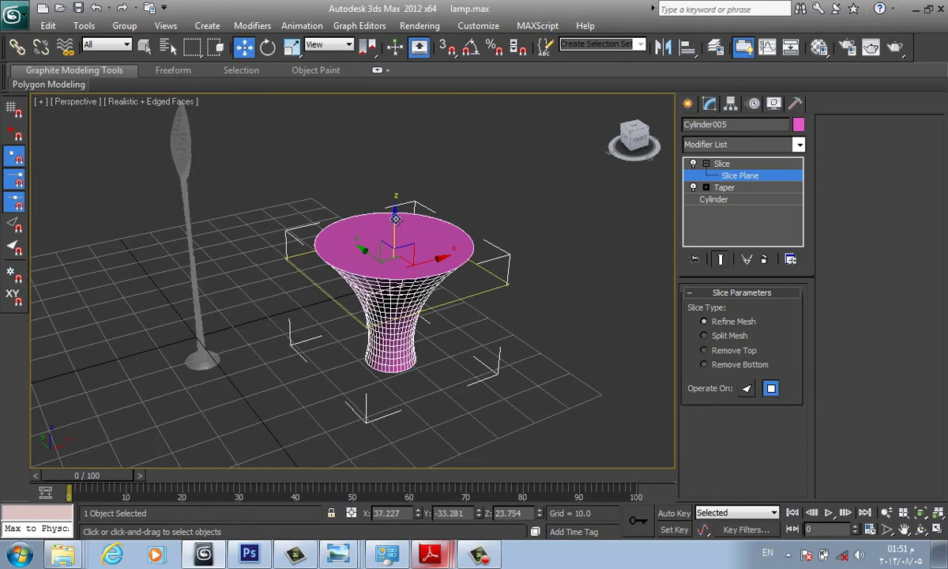
drag(396, 218, 402, 212)
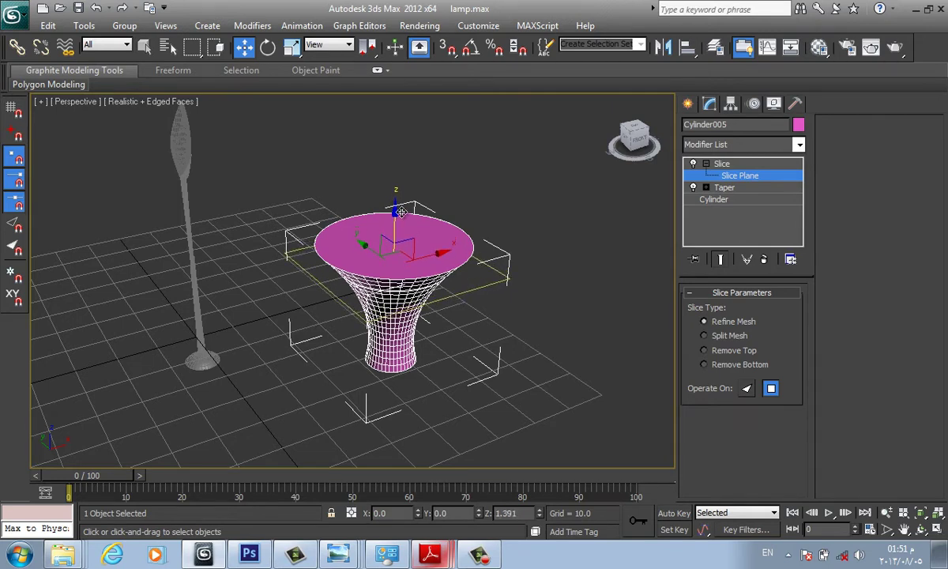
Step: Tilt the slice plane, set Slice Type to Remove Top, and lower it for a slanted cut
click(269, 48)
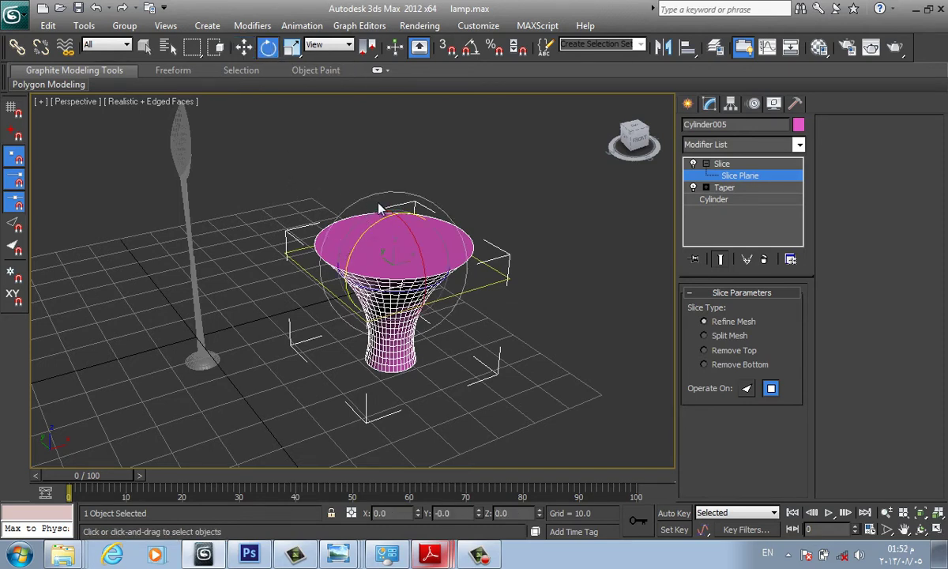
drag(390, 207, 411, 247)
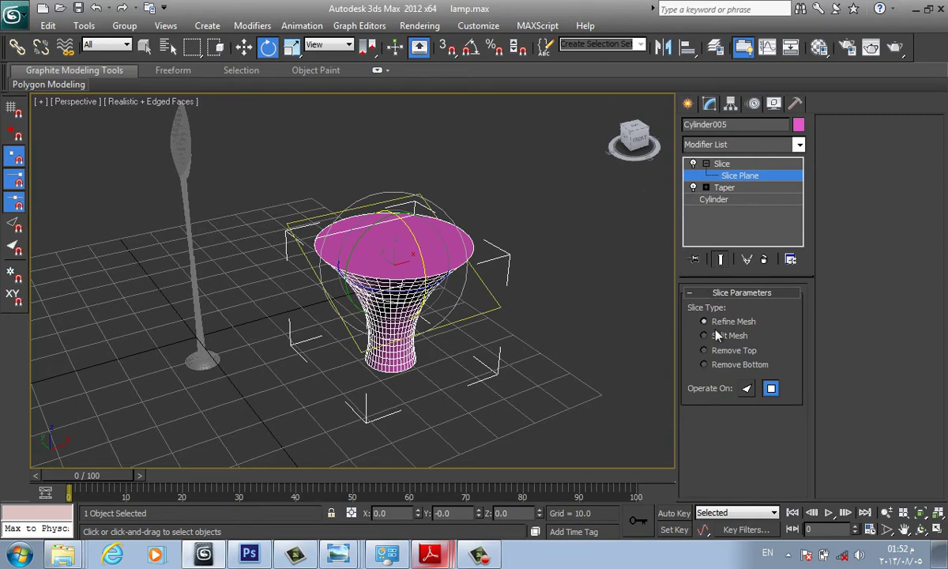
click(705, 350)
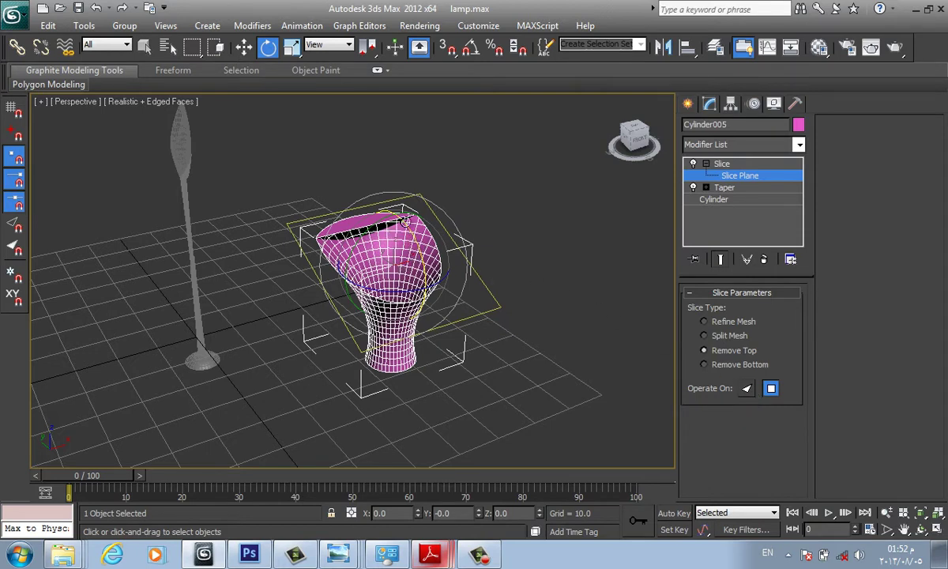
mouse_move(390, 203)
mouse_down()
mouse_move(395, 212)
mouse_move(369, 195)
mouse_up()
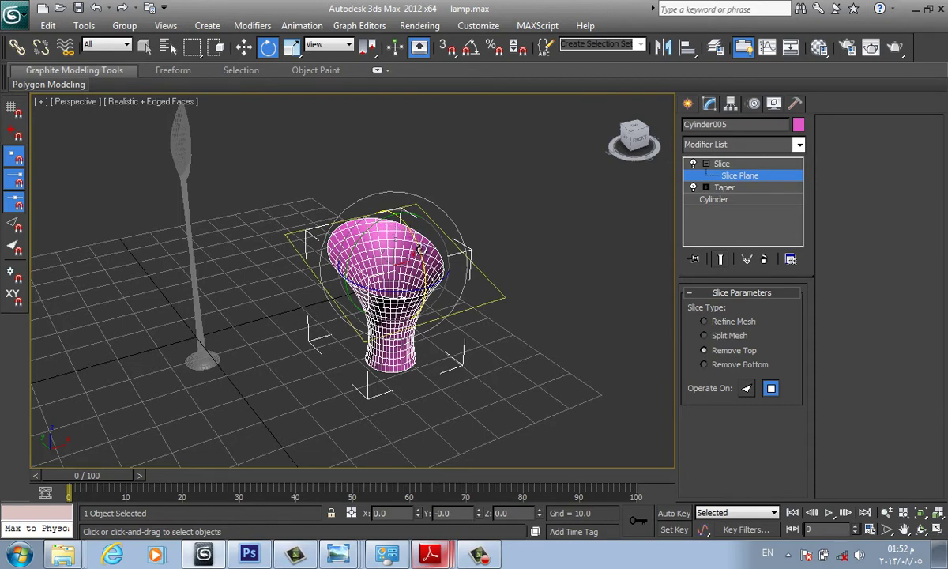
mouse_move(416, 234)
mouse_down()
mouse_move(421, 253)
mouse_move(387, 210)
mouse_up()
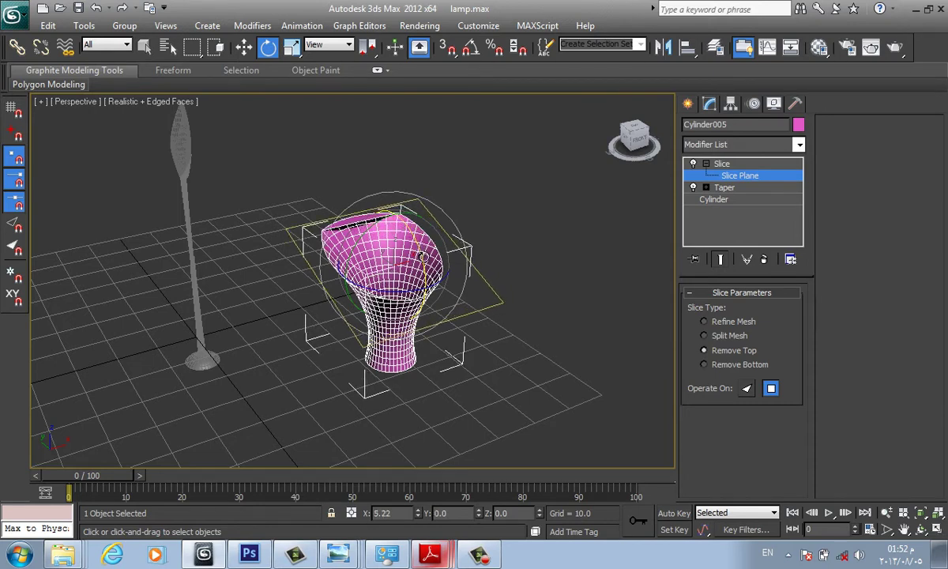
click(244, 48)
drag(394, 207, 398, 216)
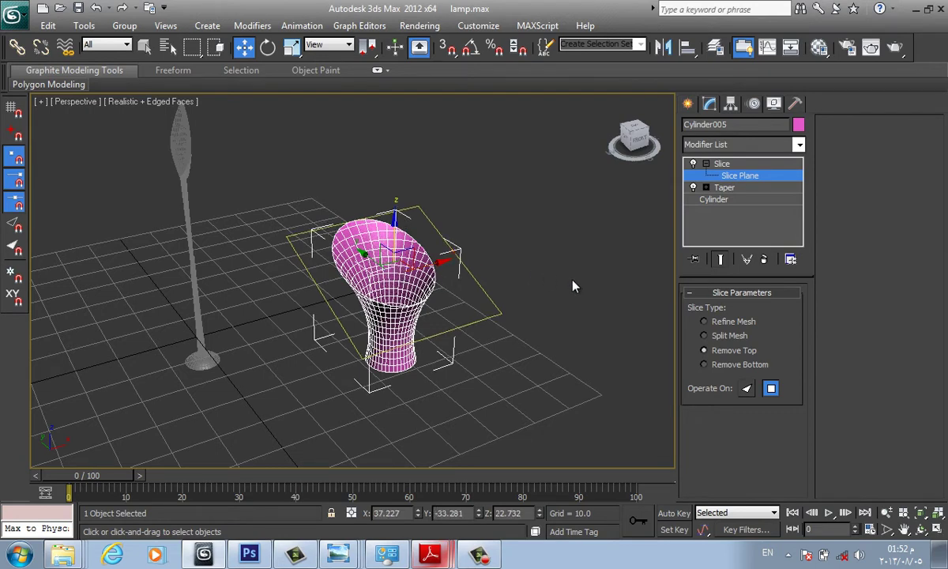
click(717, 187)
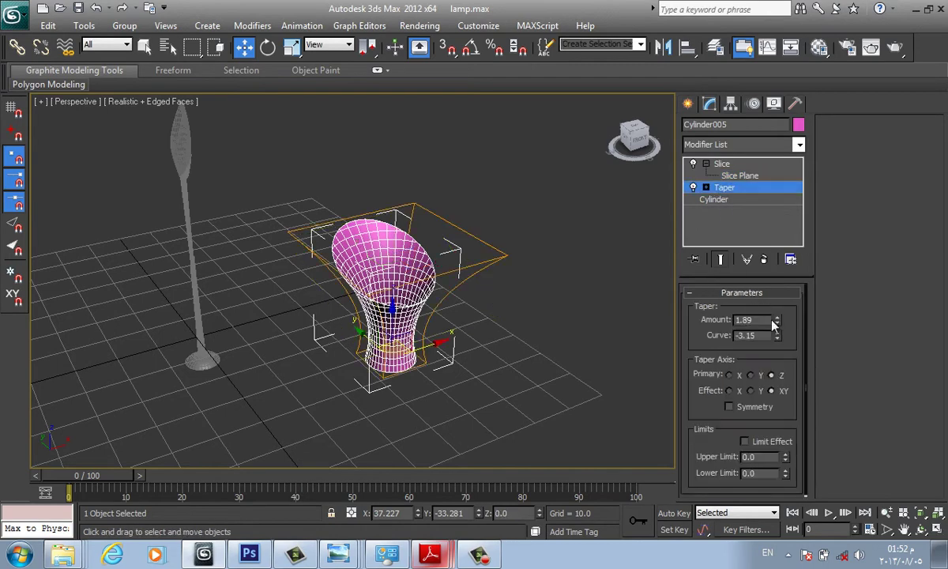
mouse_move(778, 326)
mouse_down()
mouse_move(766, 294)
mouse_move(718, 276)
mouse_up()
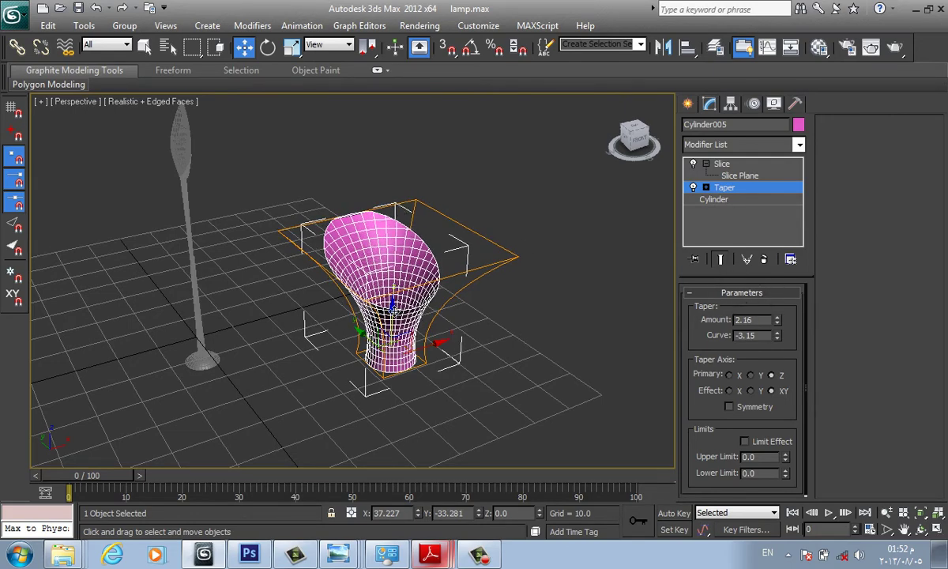
click(542, 243)
click(419, 272)
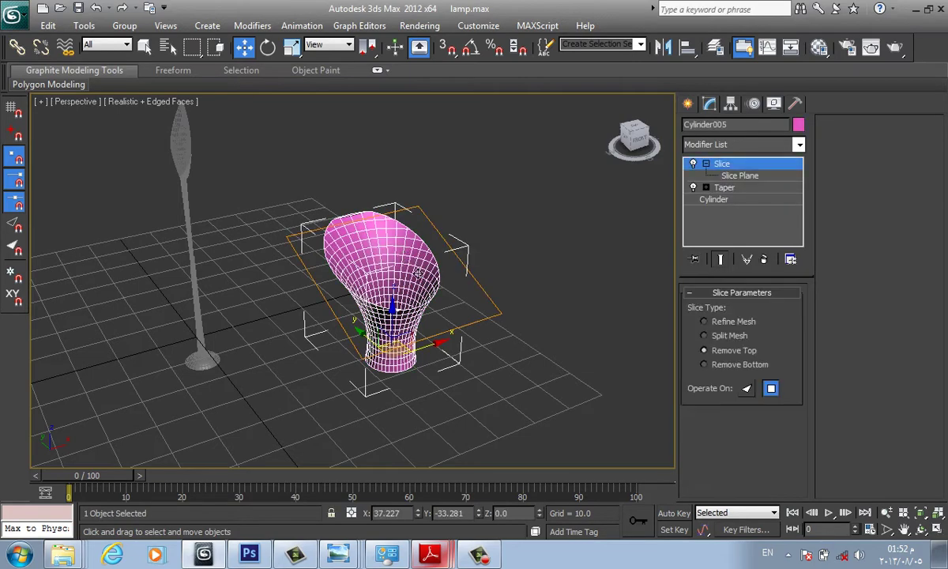
key(ctrl+d)
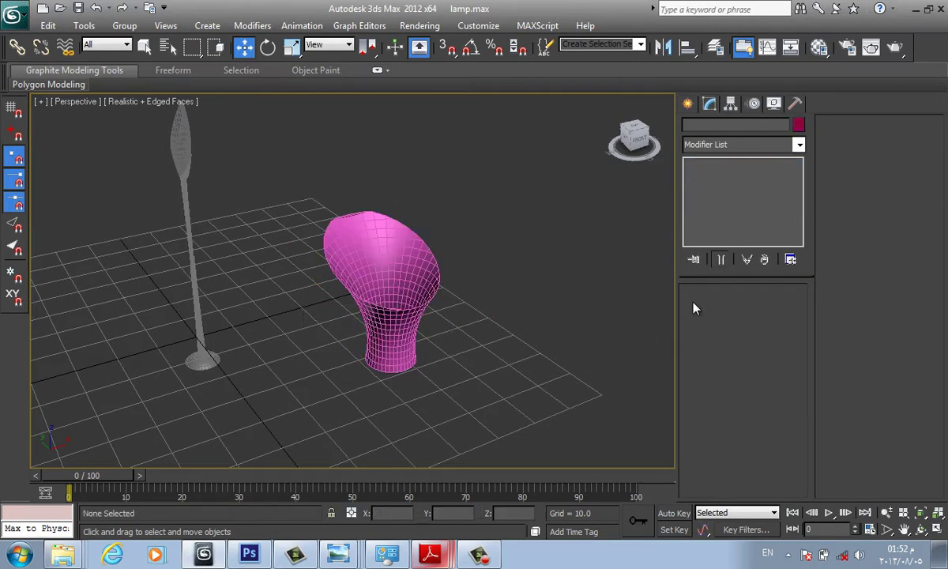
key(ctrl+z)
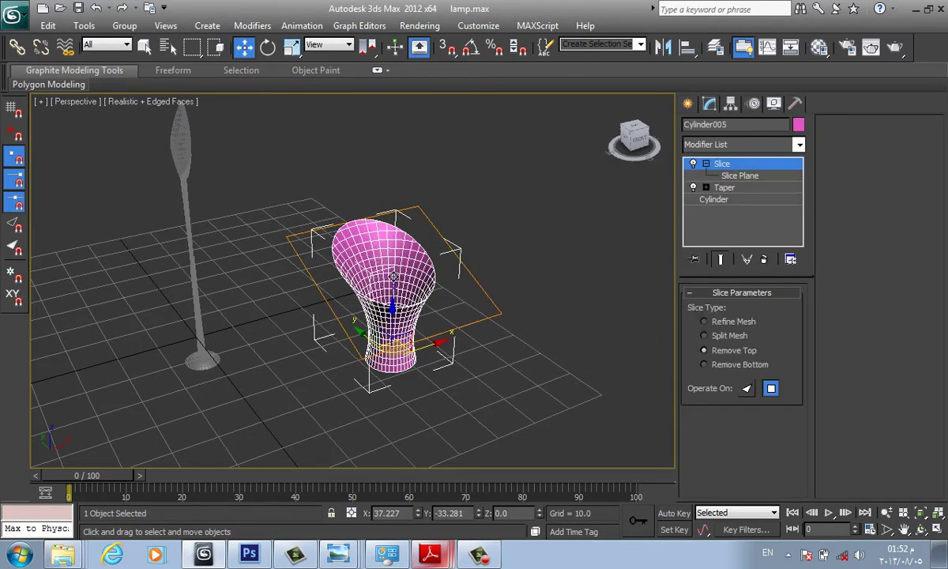
Step: Stretch the shade taller along Z and set Taper to Amount 3.83, Curve -5.85
click(292, 47)
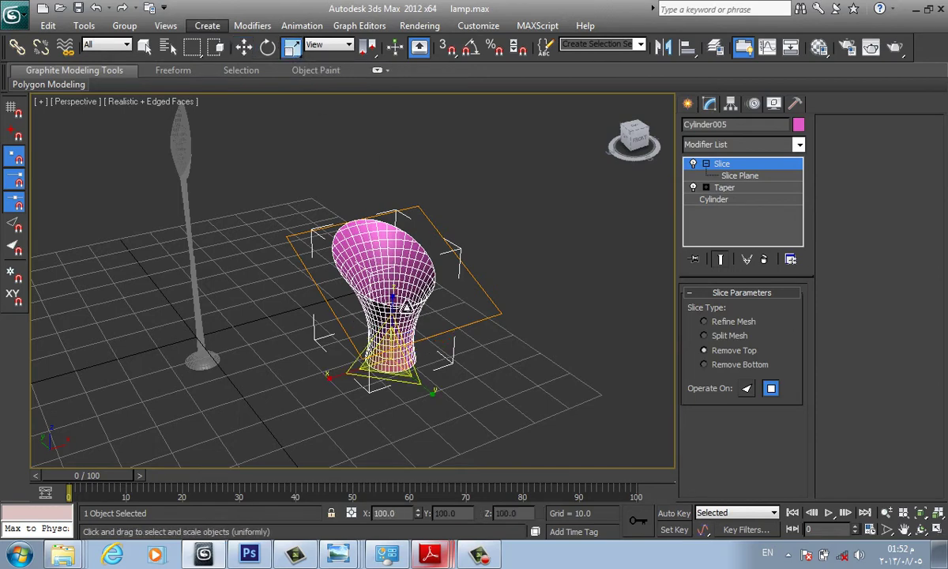
drag(392, 296, 394, 269)
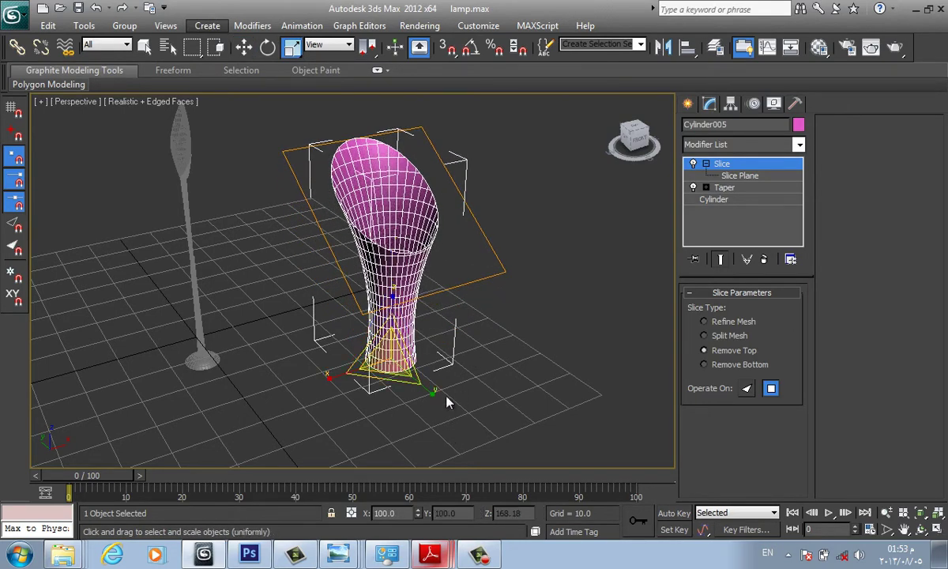
click(726, 188)
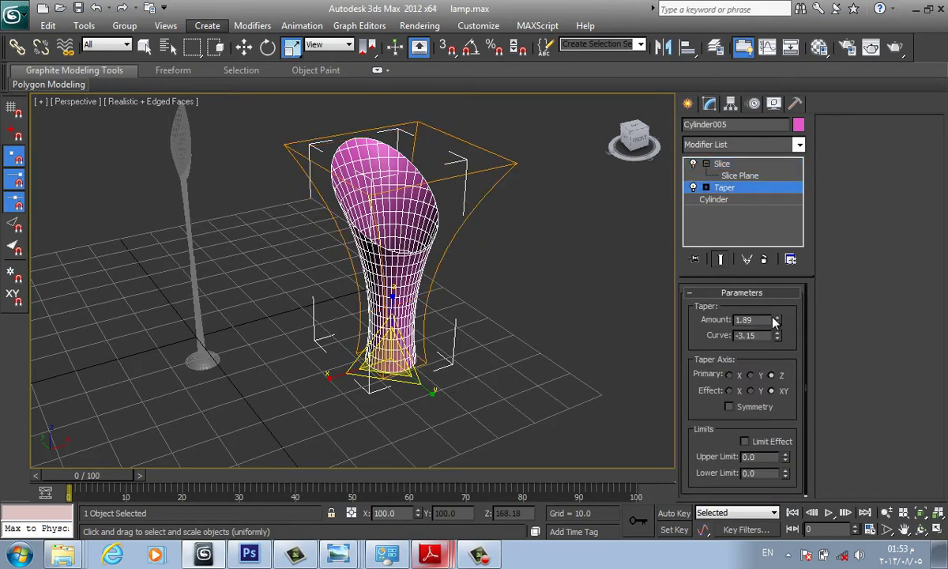
drag(779, 320, 746, 175)
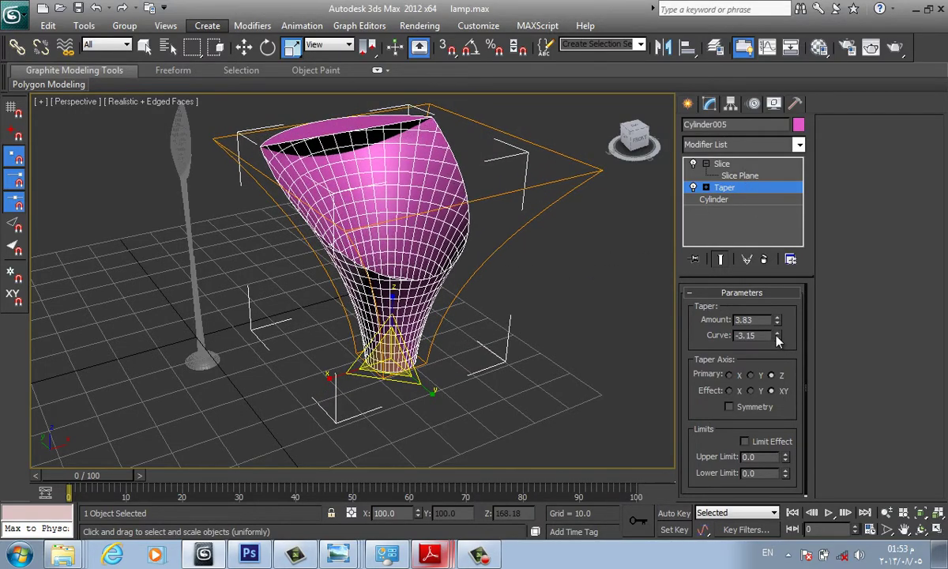
drag(779, 339, 768, 475)
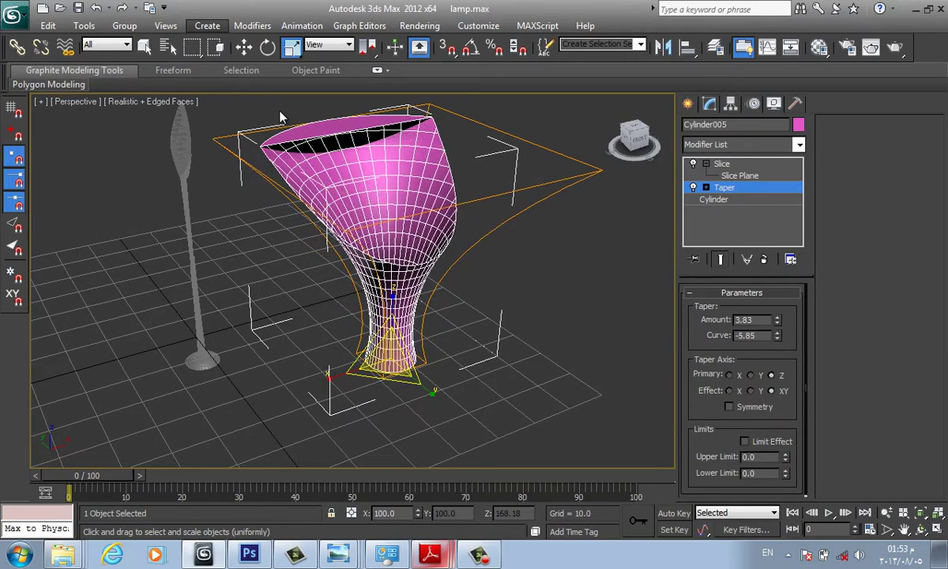
click(719, 164)
click(737, 176)
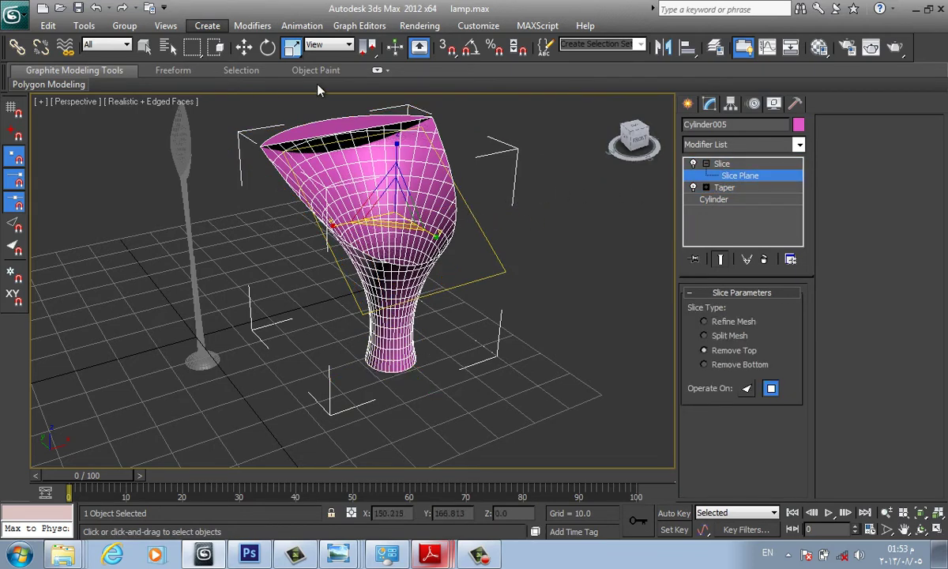
Step: Lower the slice plane and tilt it slightly so the top is cut lower at a slant
click(242, 47)
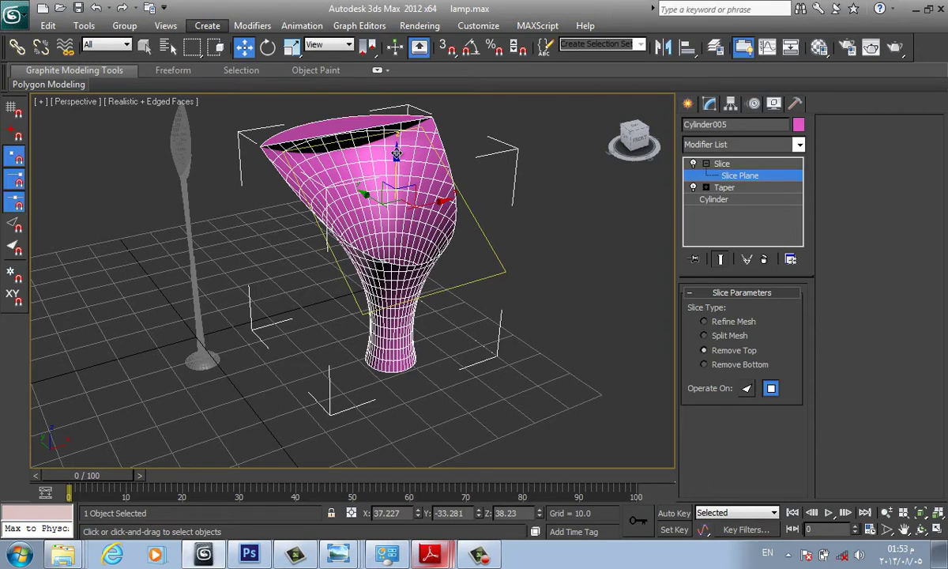
drag(397, 155, 400, 196)
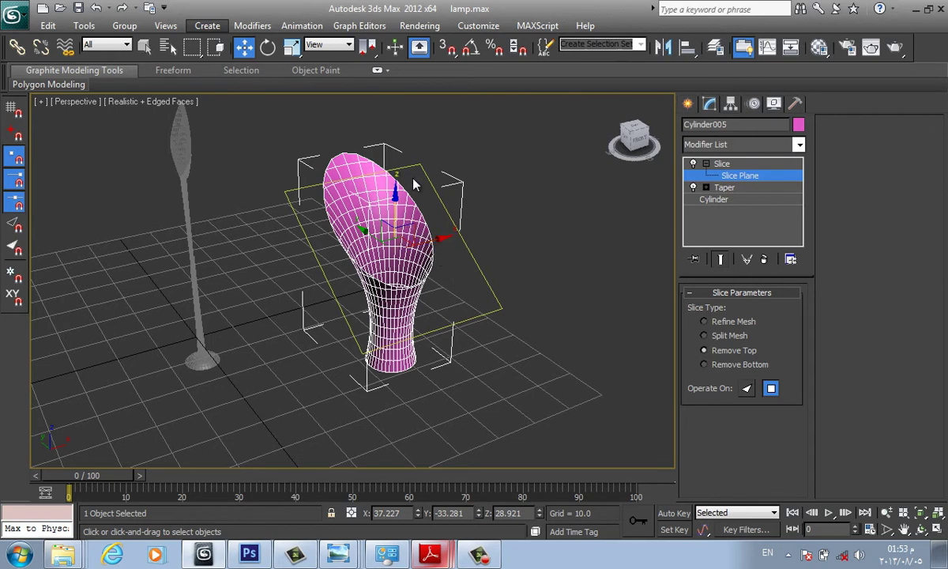
click(268, 47)
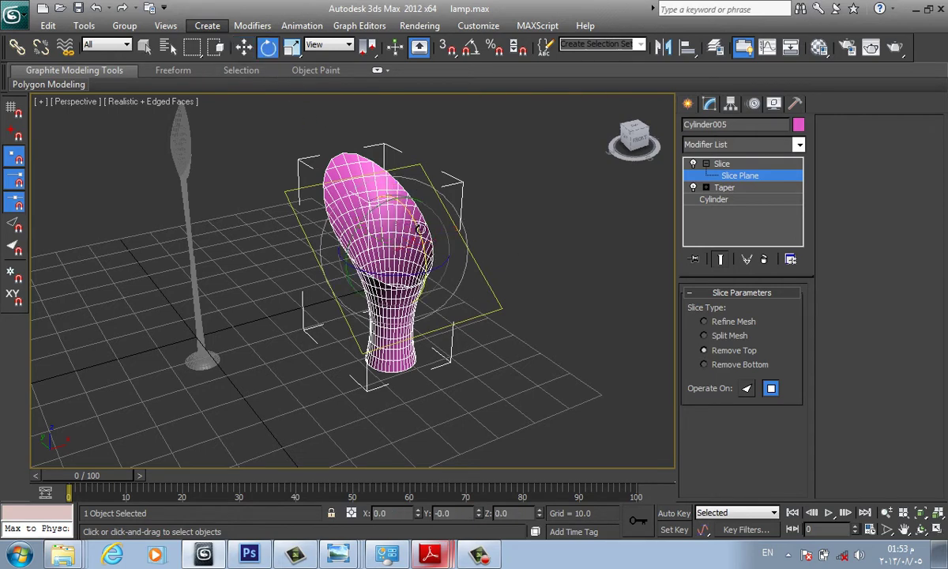
drag(420, 229, 419, 227)
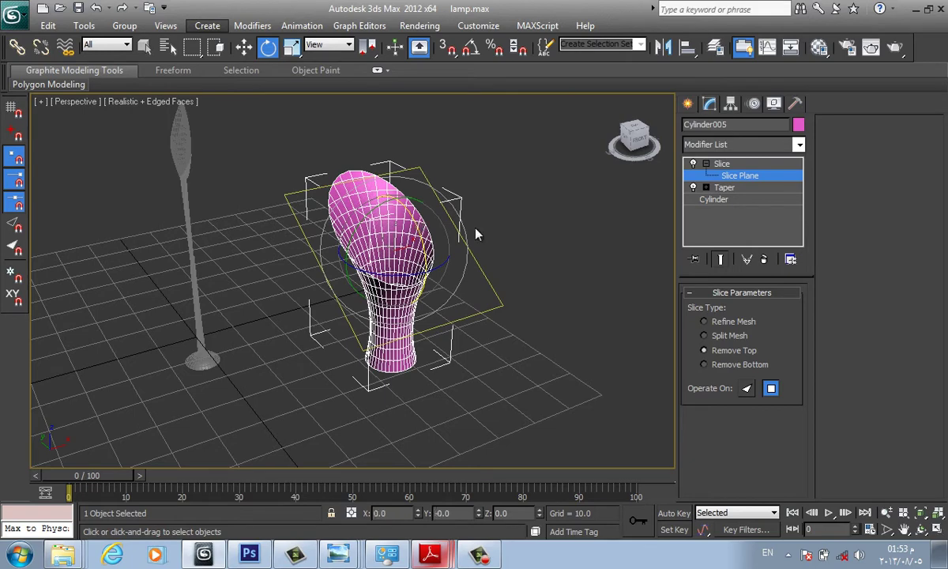
right_click(592, 209)
Step: Add a Shell modifier with Inner Amount 0.0 and Outer Amount 0.3 to the sliced shade
click(739, 149)
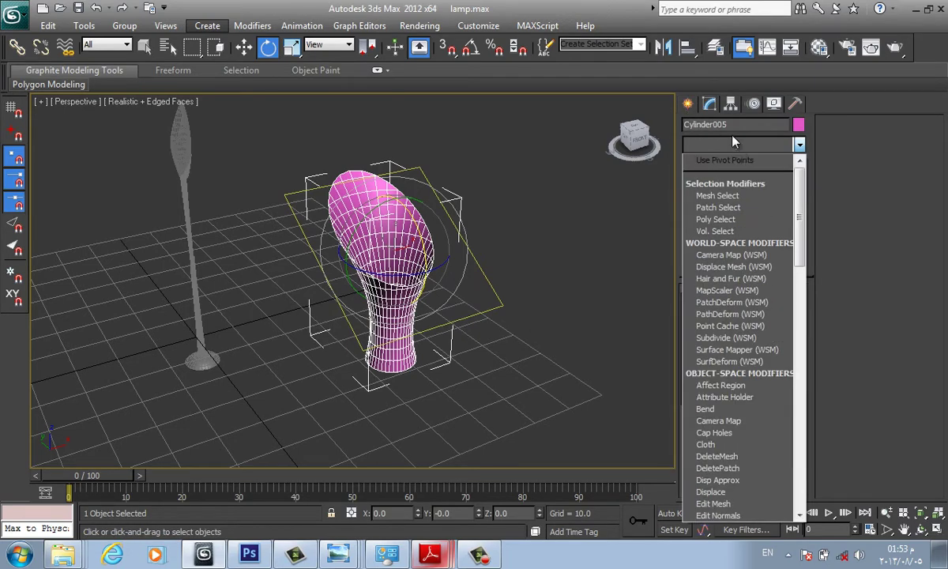
scroll(737, 158, down, 2)
scroll(741, 185, down, 3)
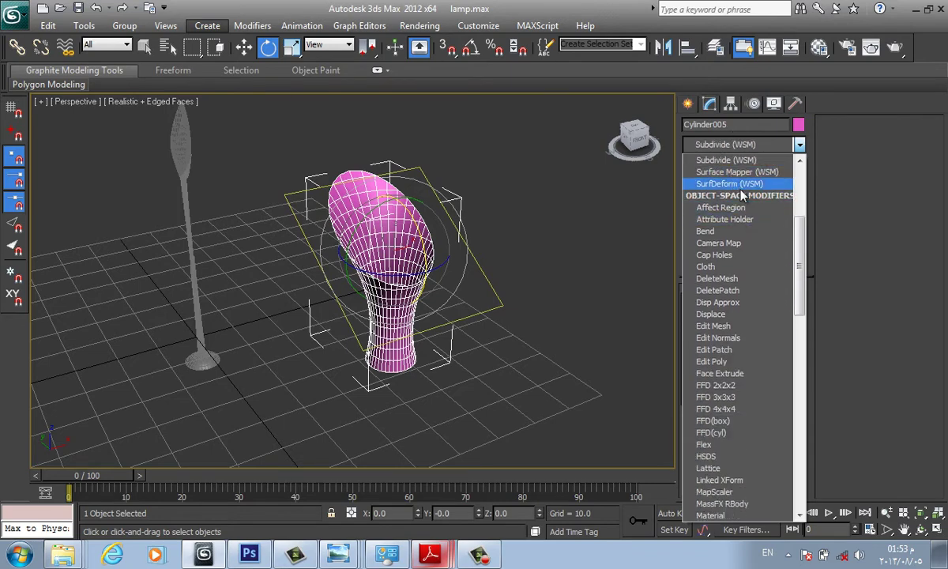
scroll(742, 194, down, 15)
click(723, 171)
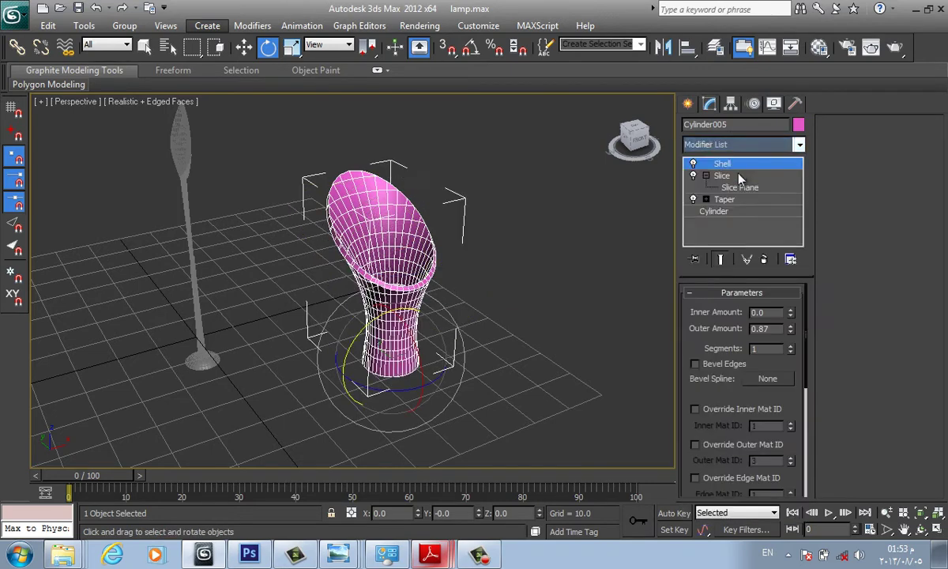
drag(792, 315, 790, 299)
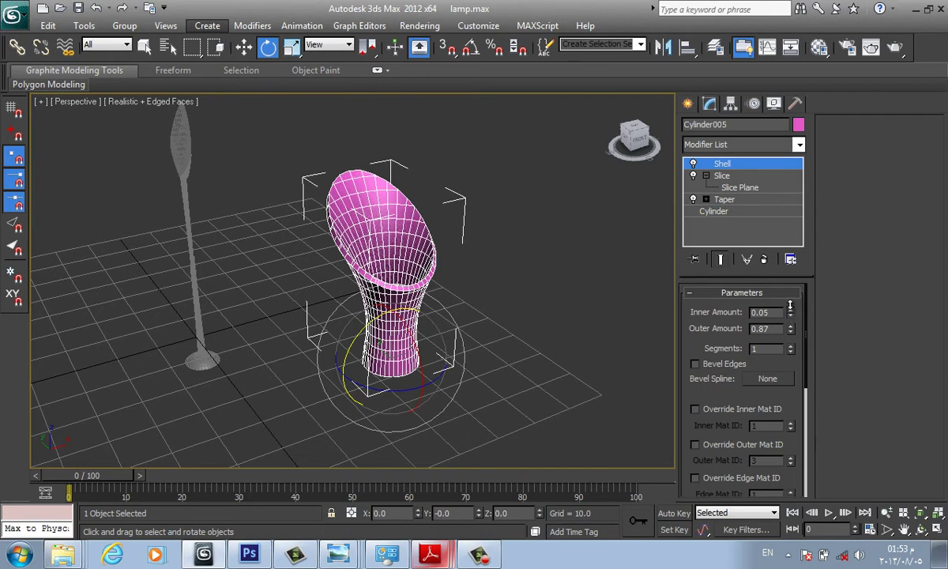
right_click(791, 311)
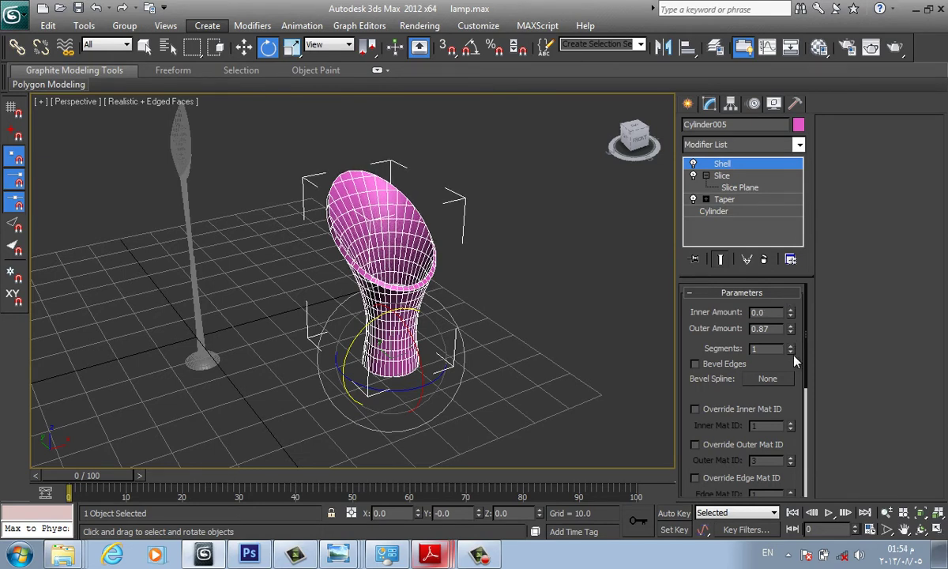
drag(791, 331, 790, 372)
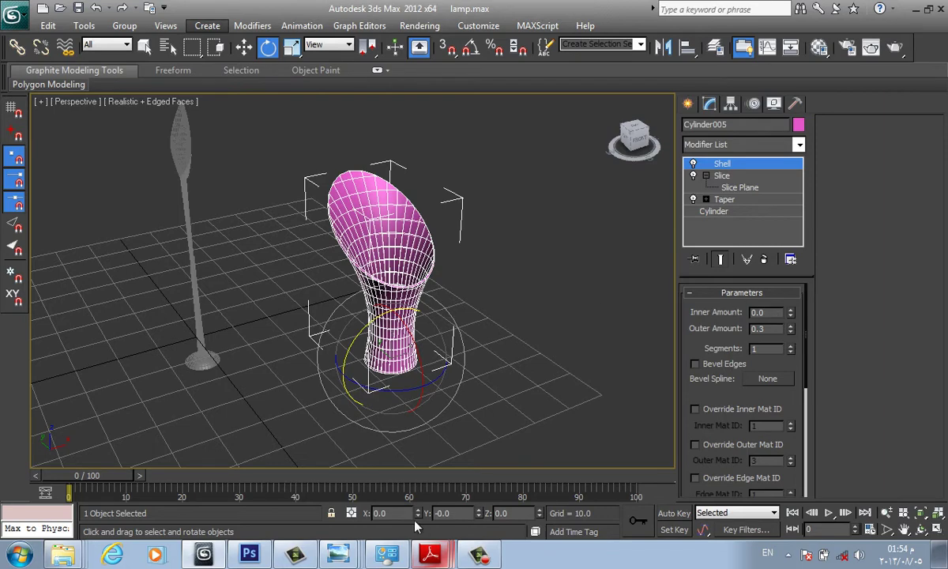
click(440, 515)
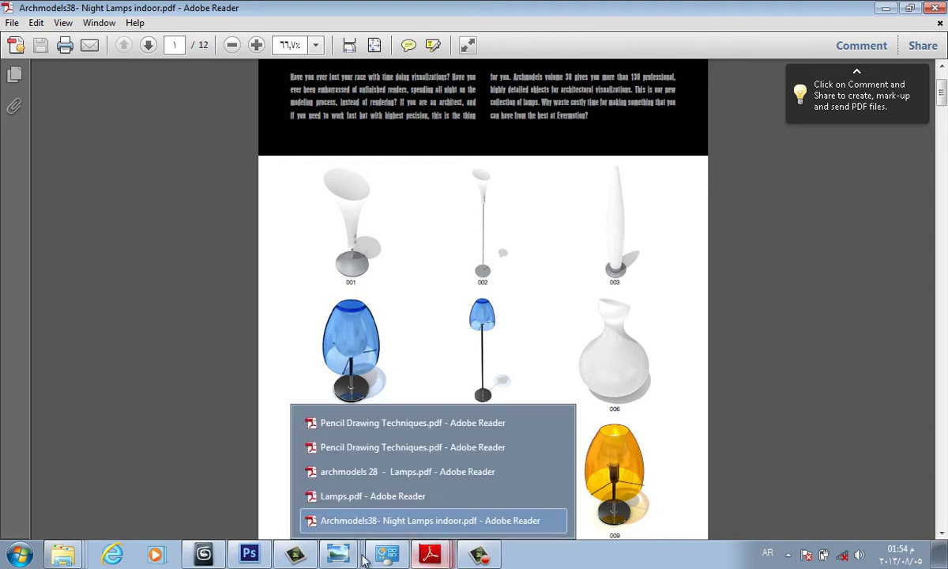
Step: Leave the Night Lamps reference PDF and return to the lamp.max scene in 3ds Max
click(203, 554)
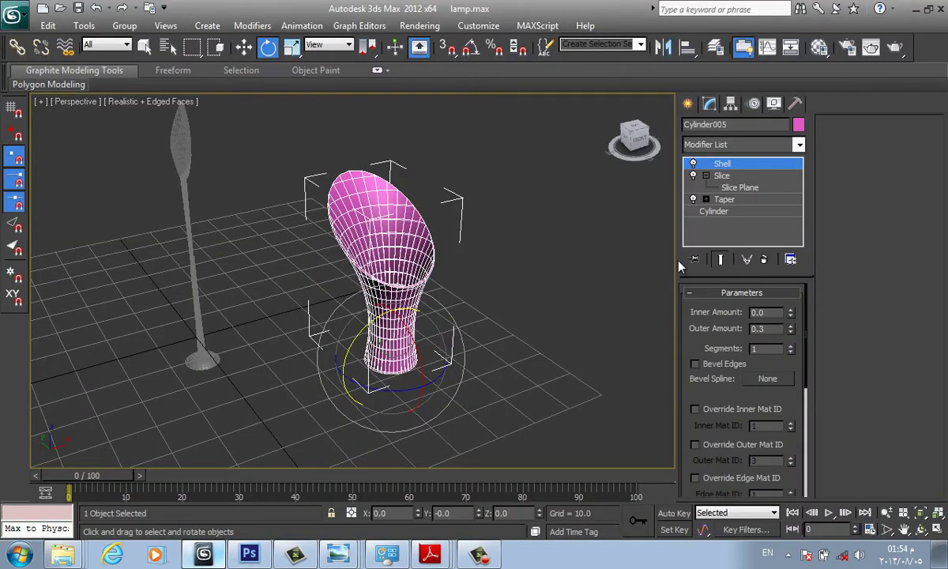
Step: Draw a new upright cylinder about 19.217 units tall beside the lamp shade
click(689, 104)
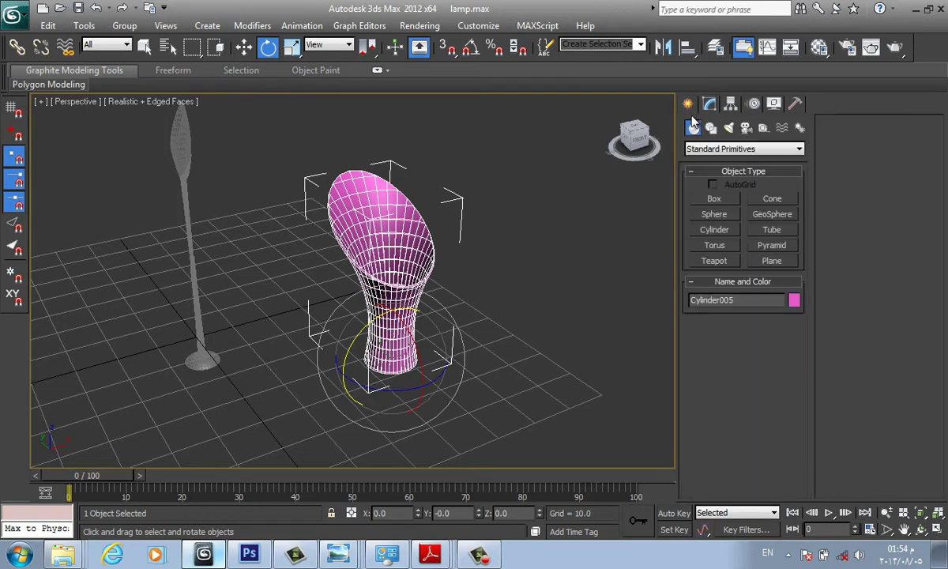
click(640, 220)
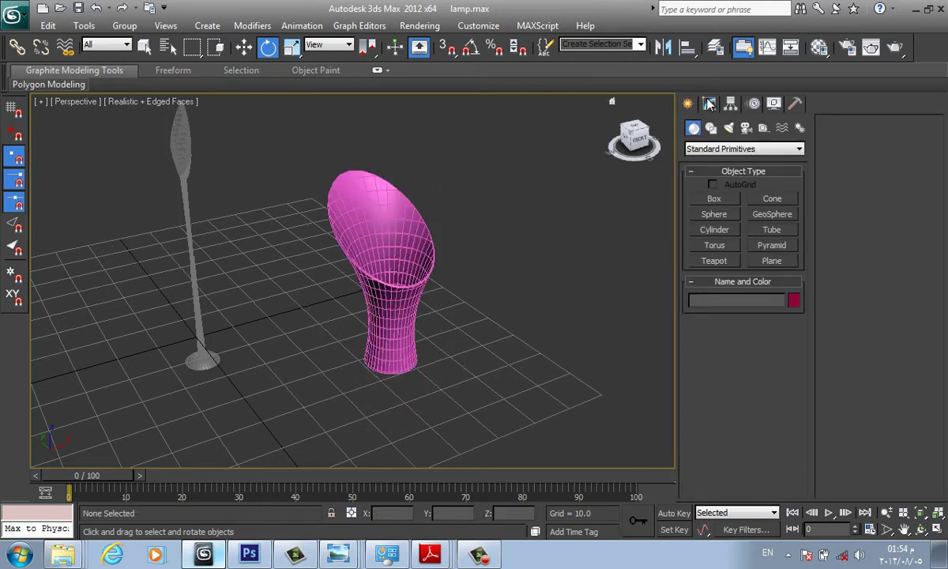
click(714, 229)
click(515, 354)
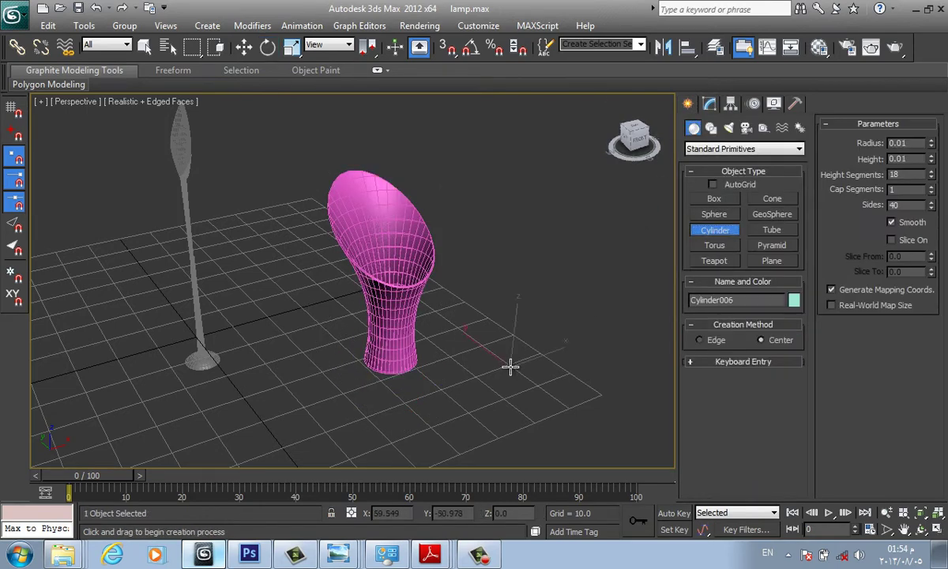
drag(511, 366, 514, 366)
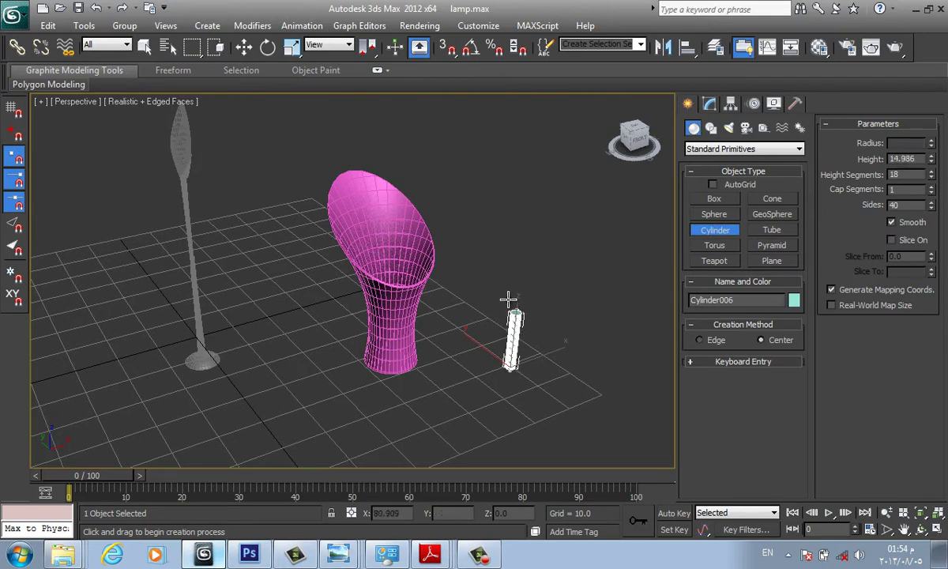
click(523, 231)
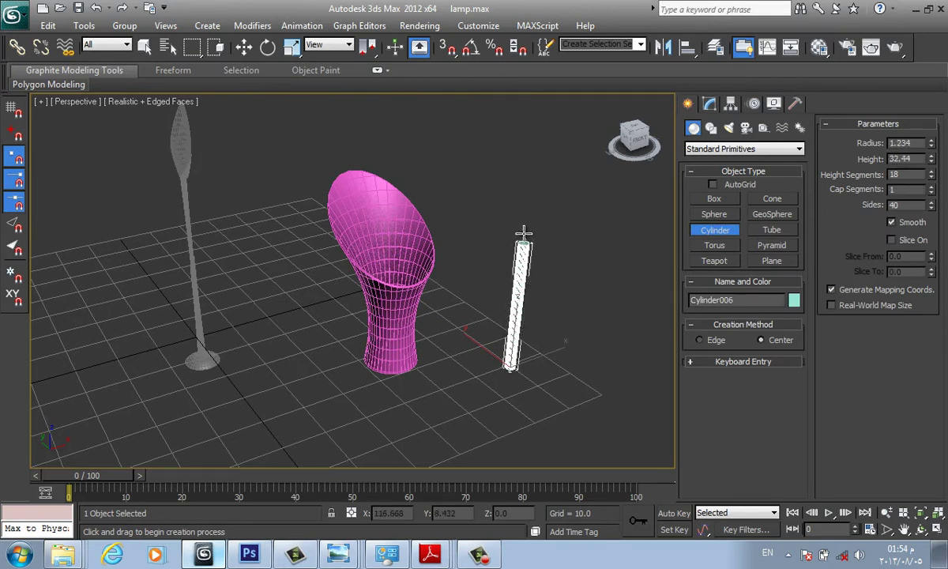
click(516, 296)
mouse_move(552, 321)
alt+middle_down()
mouse_move(555, 292)
mouse_move(546, 309)
alt+middle_up()
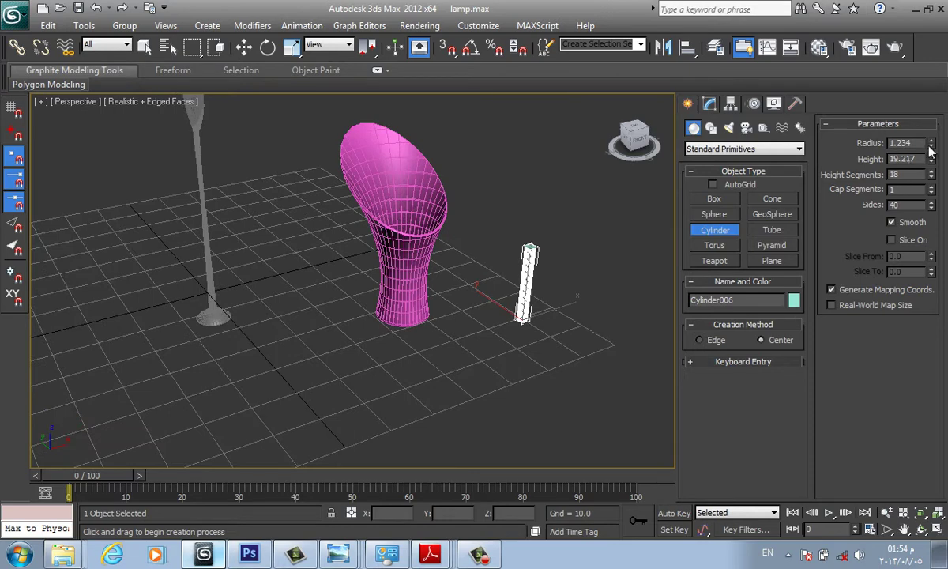
Step: Thin the new cylinder's radius to 0.753
drag(933, 147, 932, 173)
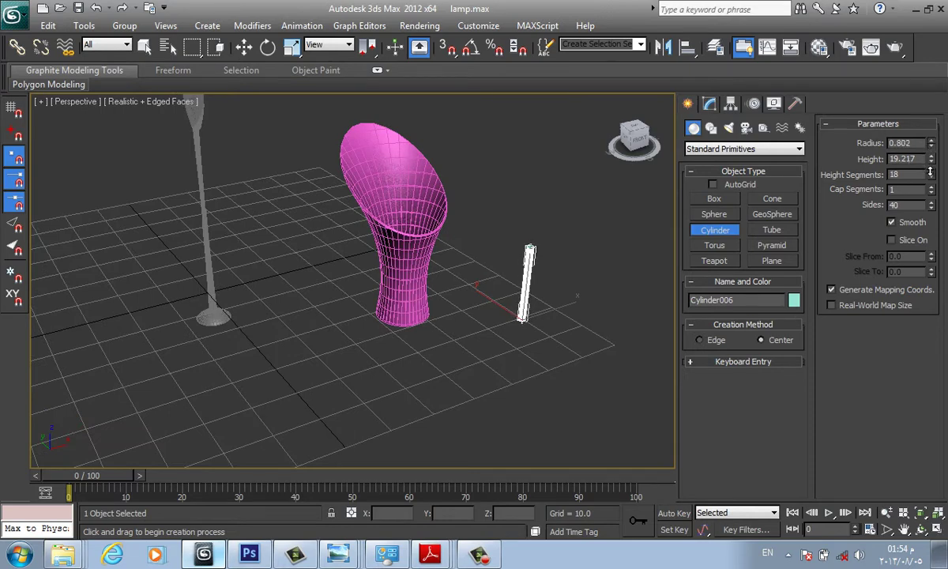
scroll(563, 286, up, 3)
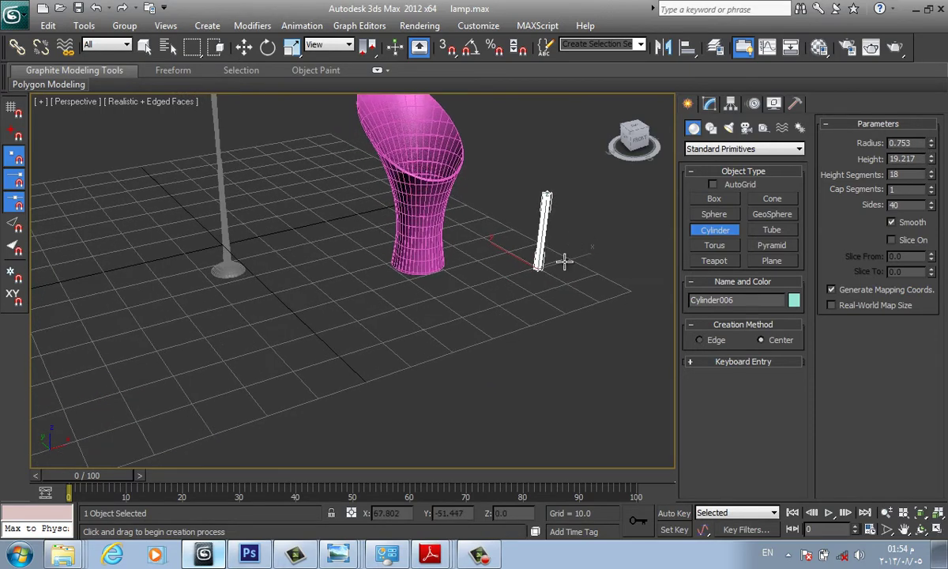
scroll(562, 262, up, 2)
scroll(557, 260, down, 3)
click(535, 279)
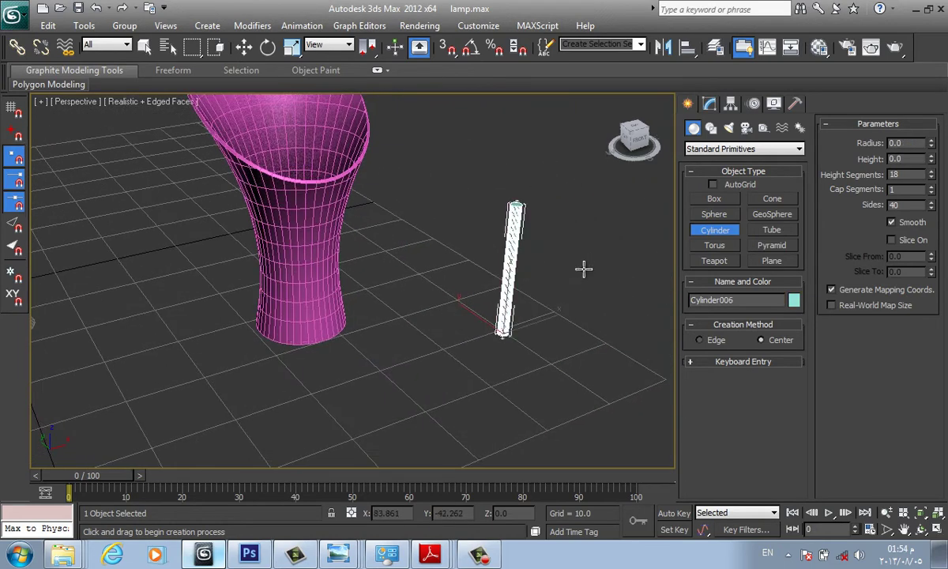
click(708, 105)
key(e)
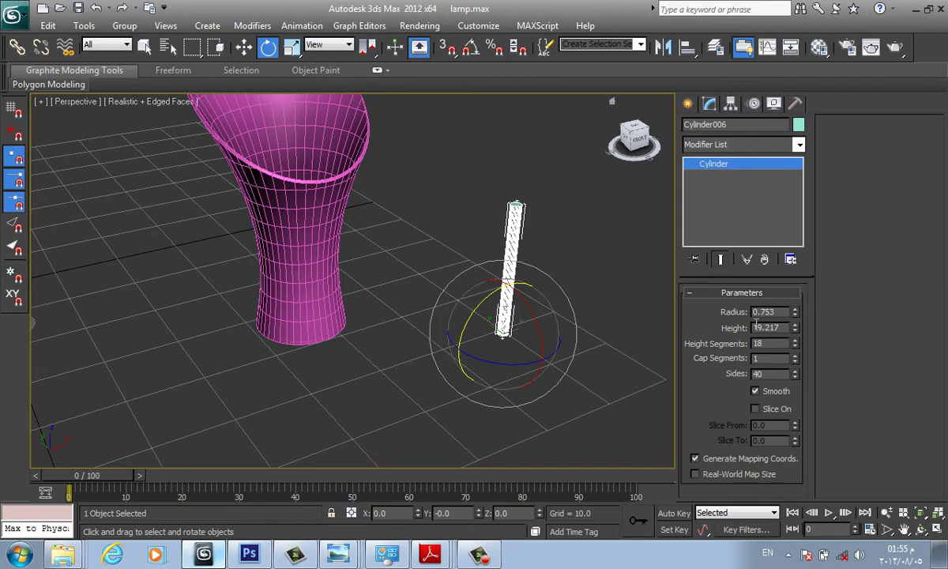
Step: Add a Taper modifier to the thin cylinder Cylinder006
click(712, 144)
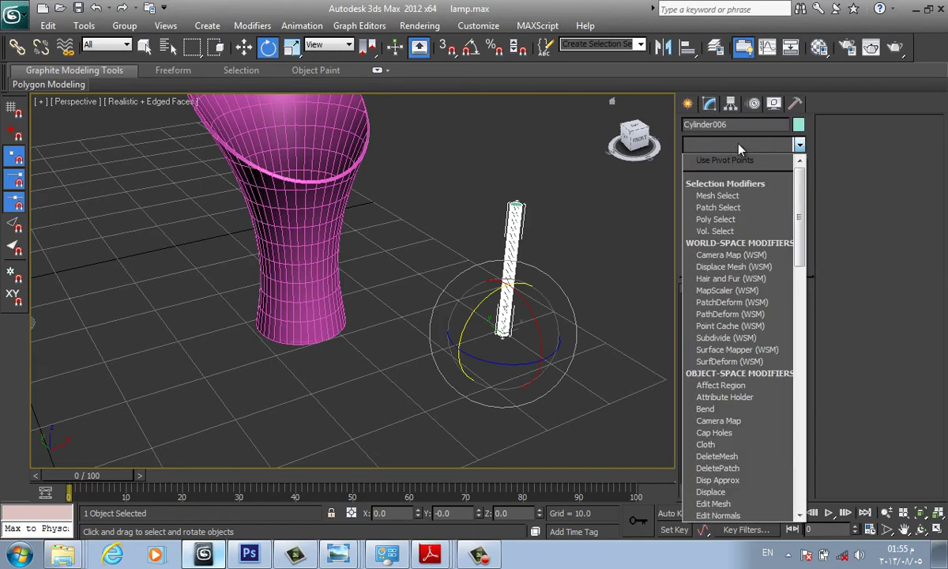
click(712, 144)
click(611, 250)
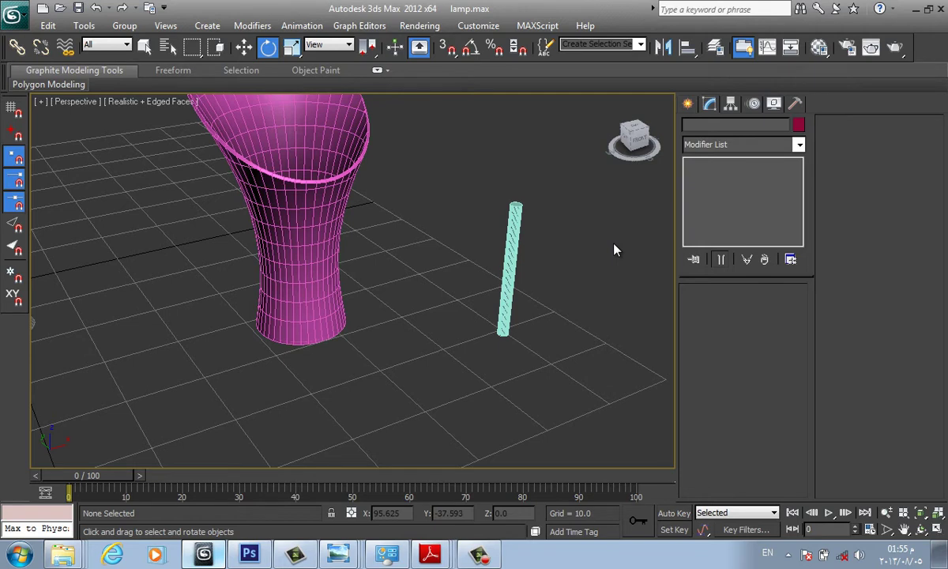
click(724, 146)
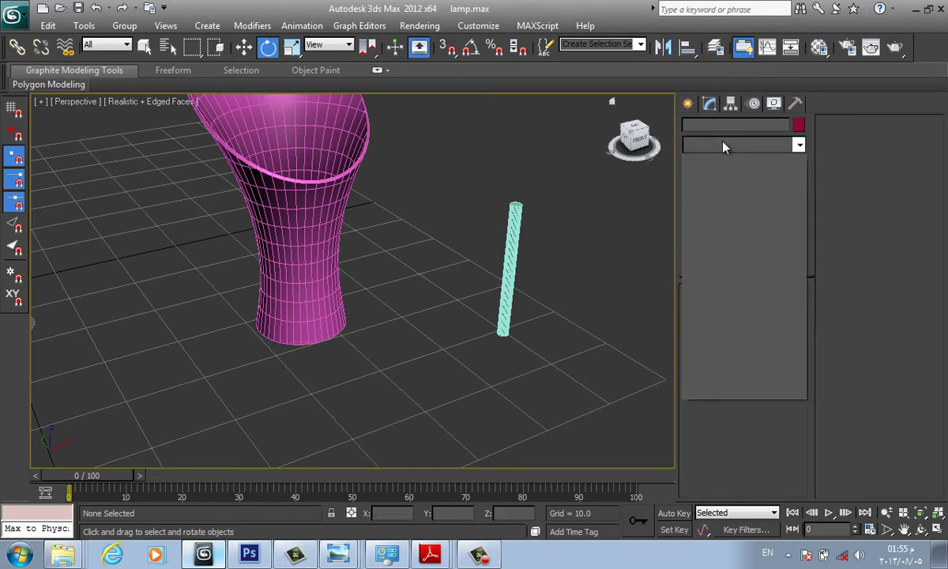
click(724, 146)
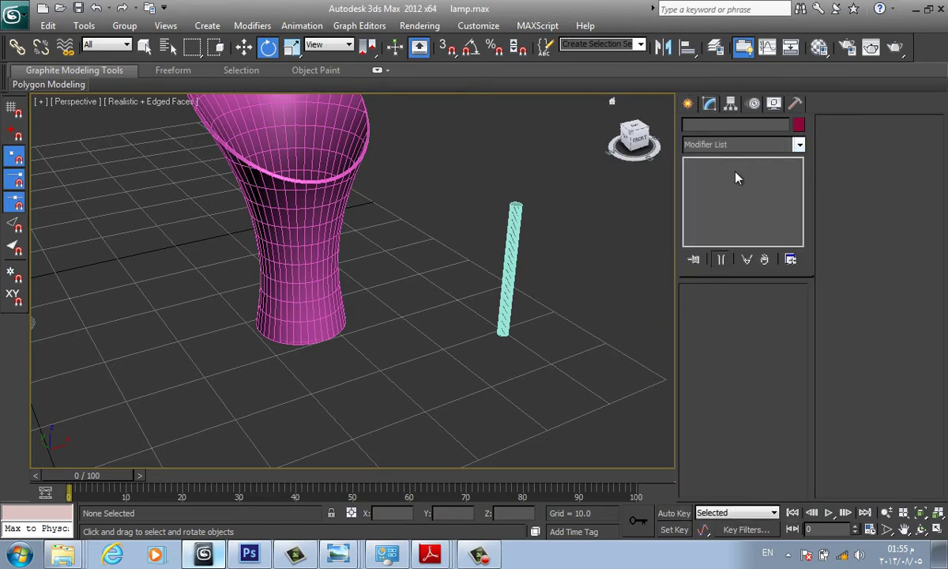
click(503, 275)
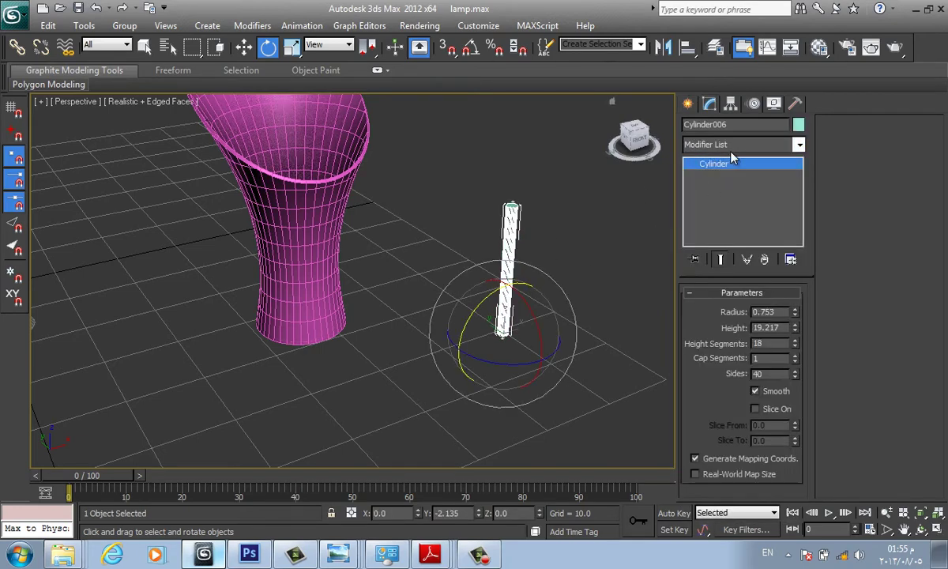
click(685, 143)
key(t)
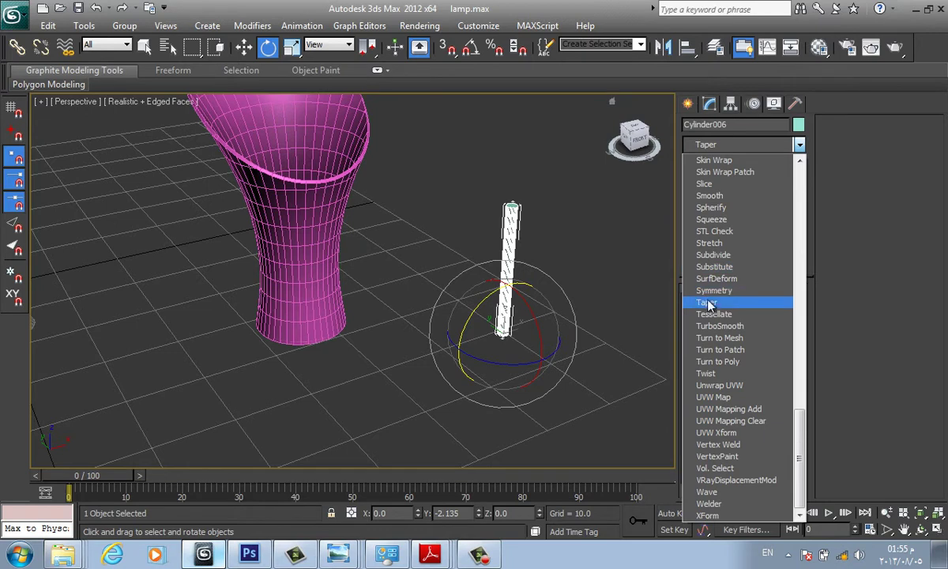
click(706, 302)
Step: Set the Taper Amount to -0.08 and Curve to -1.17, then deselect and reframe the view
click(720, 260)
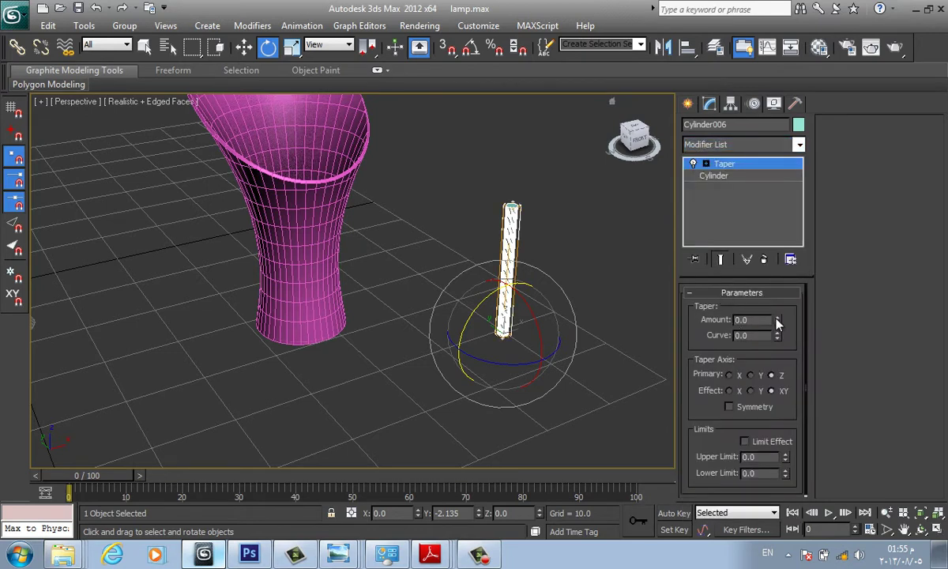
mouse_move(779, 320)
mouse_down()
mouse_move(780, 335)
mouse_move(780, 322)
mouse_up()
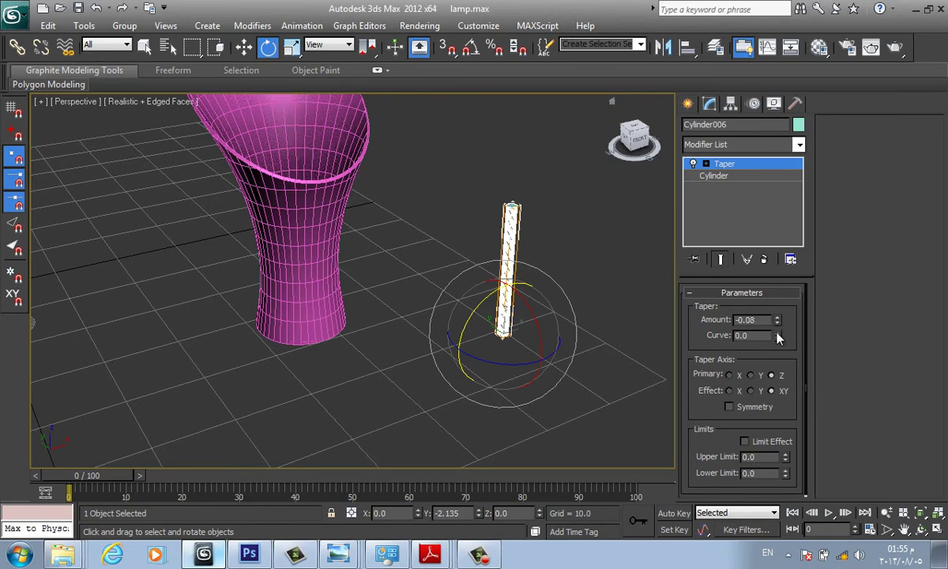
mouse_move(779, 336)
mouse_down()
mouse_move(781, 383)
mouse_move(735, 395)
mouse_up()
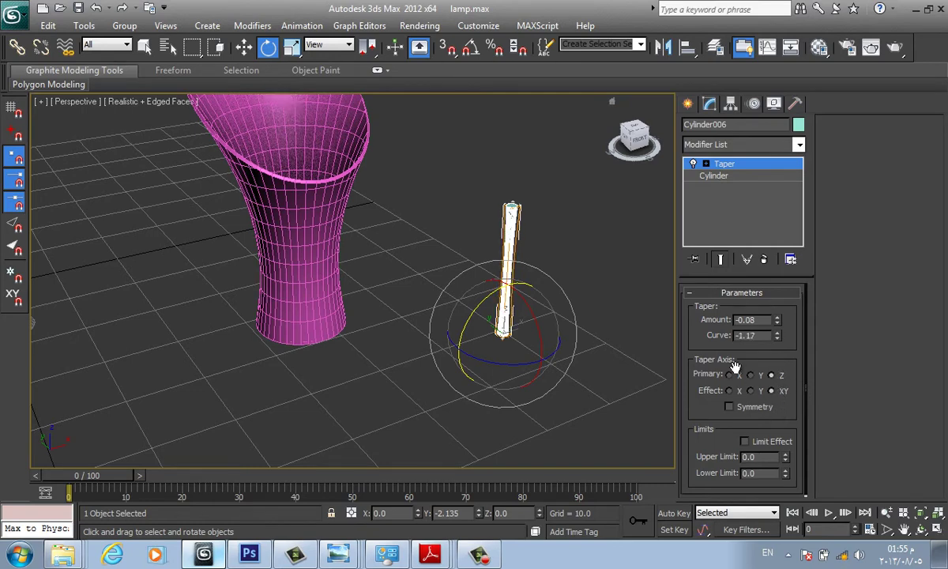
click(641, 293)
mouse_move(588, 300)
alt+middle_down()
mouse_move(582, 275)
mouse_move(616, 291)
mouse_move(607, 300)
alt+middle_up()
middle_drag(600, 304, 583, 334)
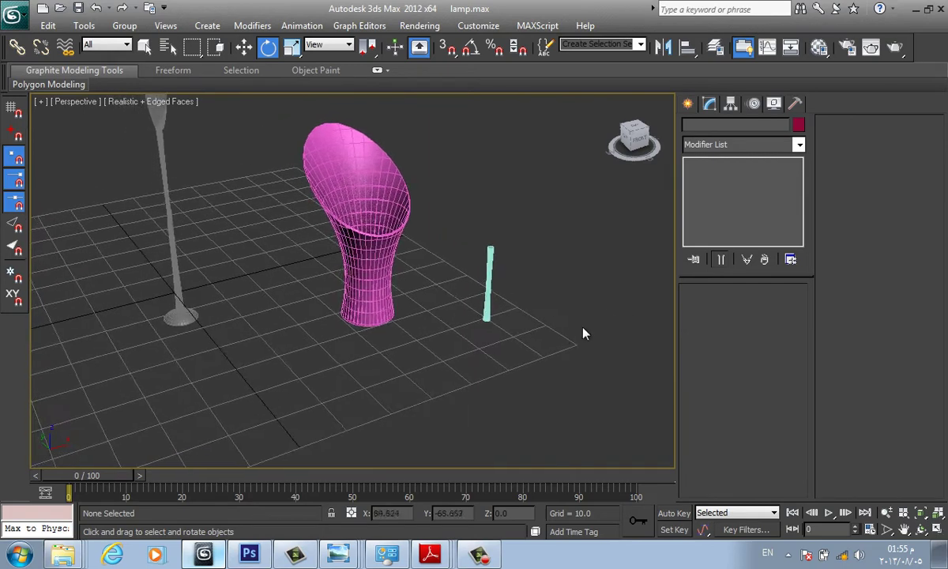
mouse_move(469, 324)
middle_down()
mouse_move(472, 334)
mouse_move(514, 340)
middle_up()
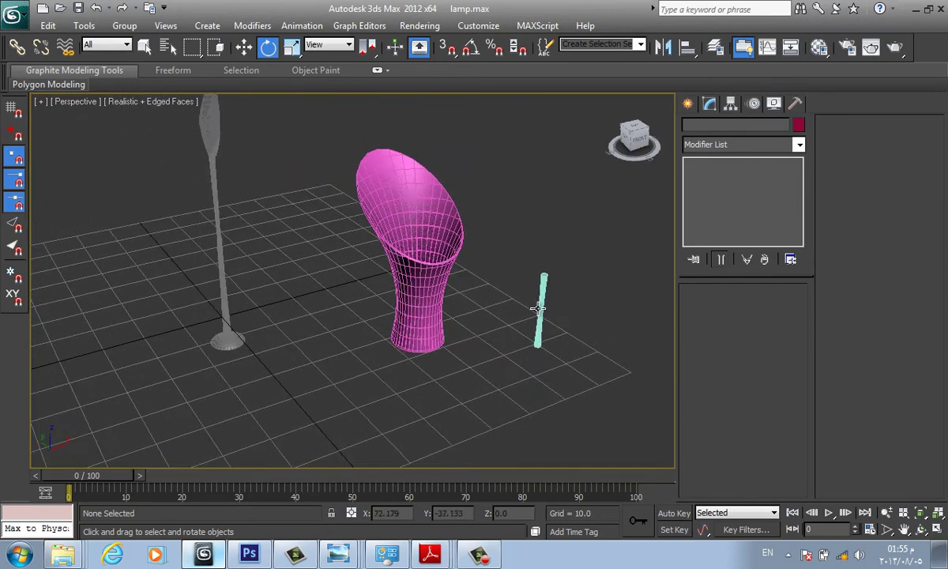
Step: Align the stem center-to-center with the lamp shade in X and Y
click(542, 308)
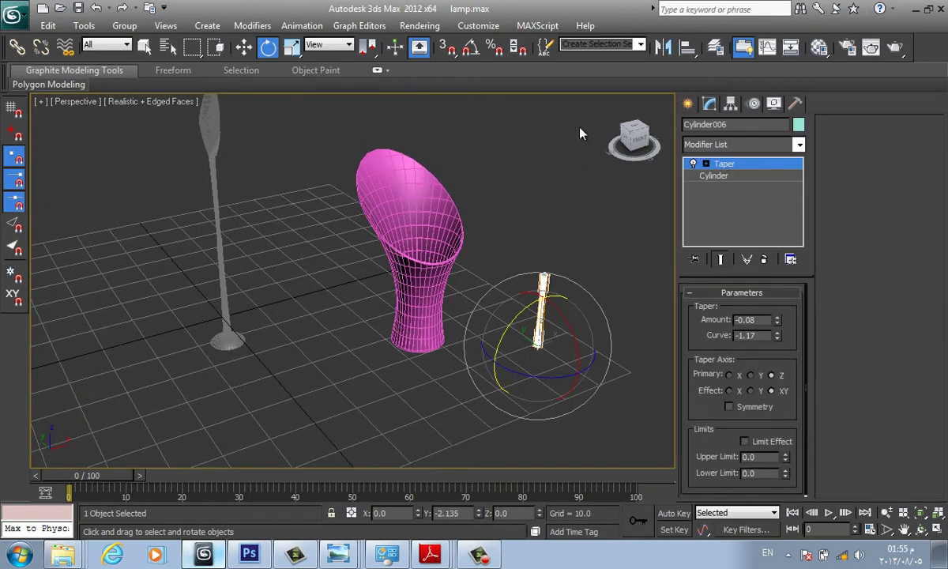
click(687, 47)
click(414, 264)
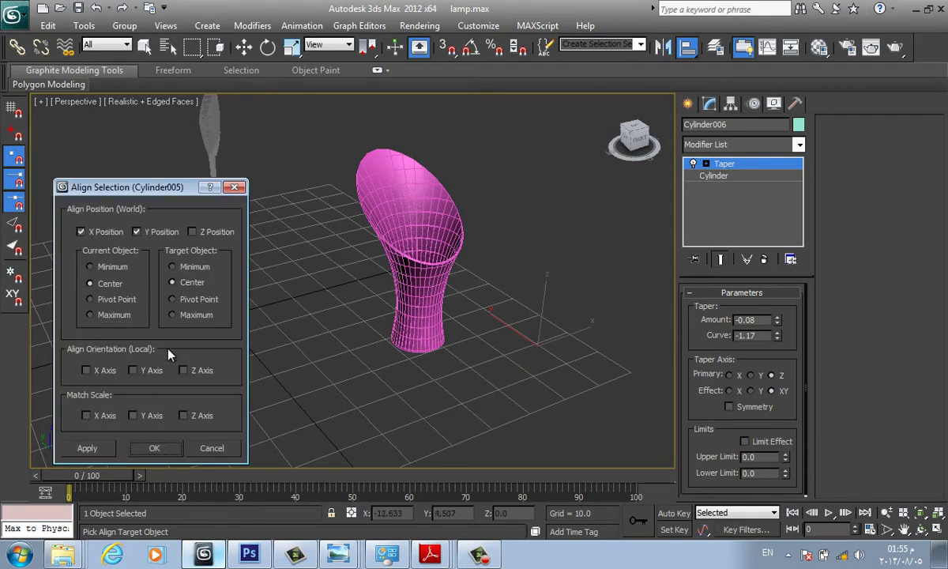
click(109, 454)
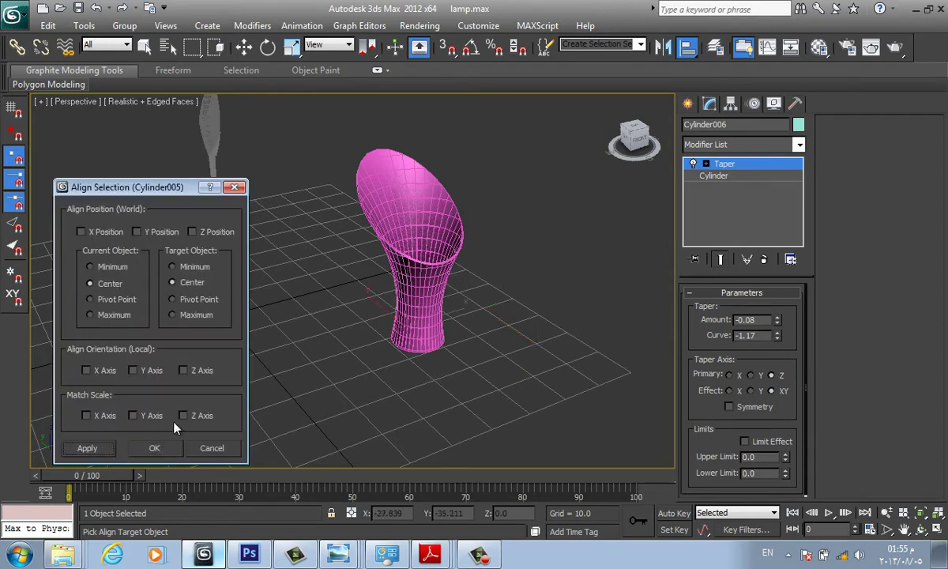
click(167, 449)
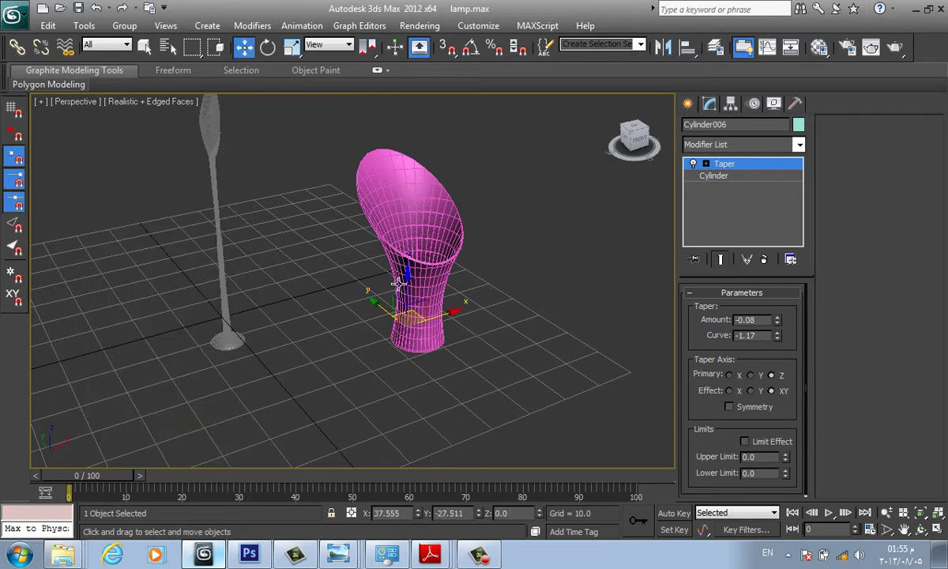
Step: In Front wireframe view, move the stem down so its top meets the shade's bottom
scroll(399, 293, up, 2)
scroll(365, 316, up, 2)
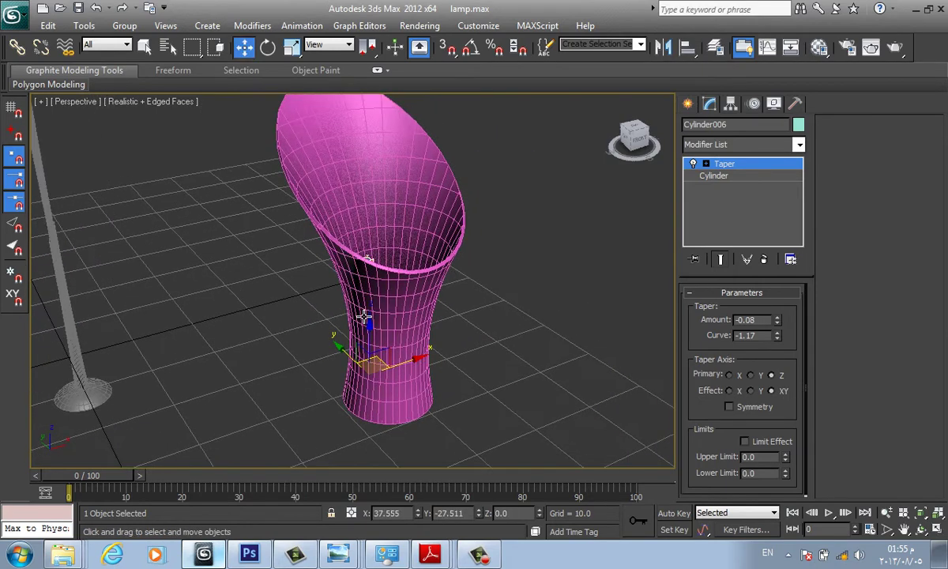
key(f)
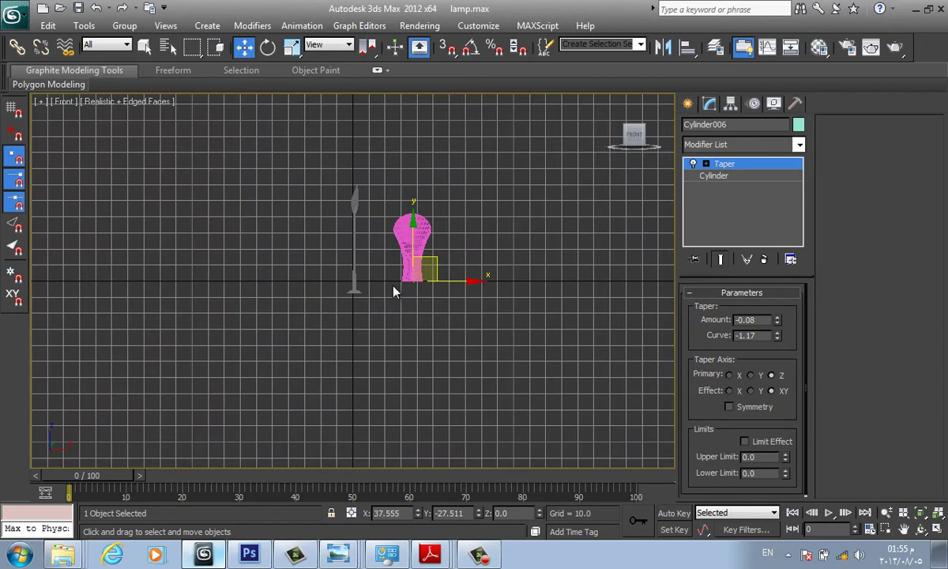
scroll(395, 290, up, 3)
scroll(371, 265, up, 2)
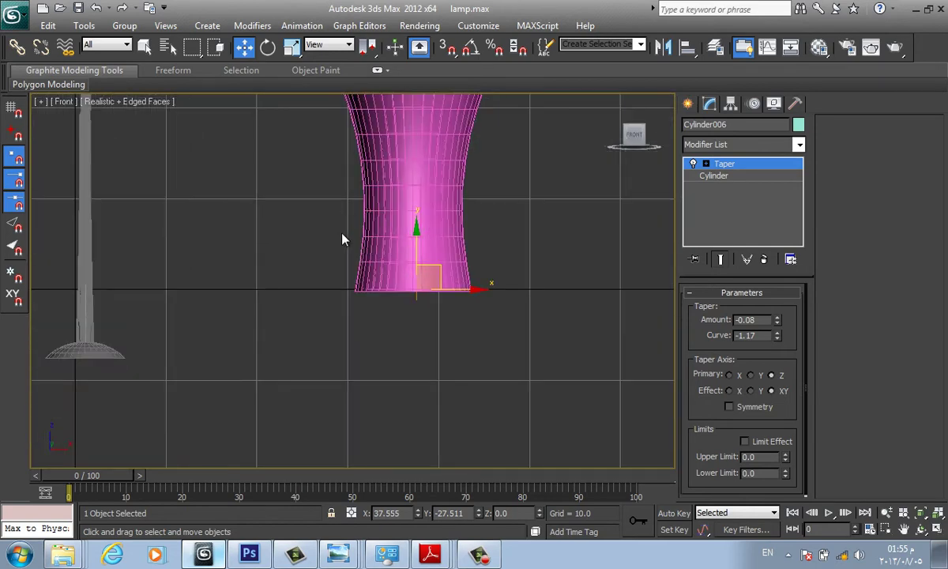
key(F3)
middle_drag(443, 210, 445, 305)
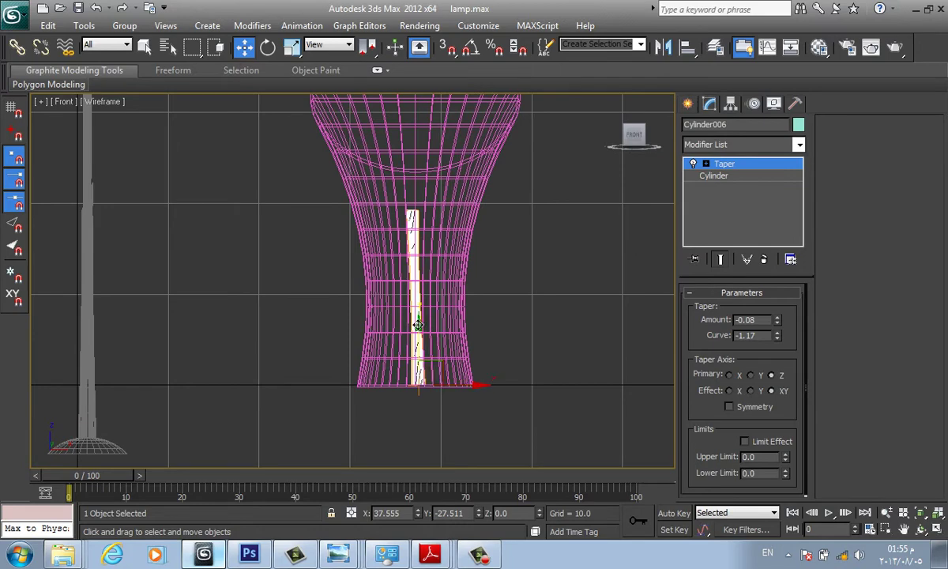
middle_drag(419, 317, 462, 358)
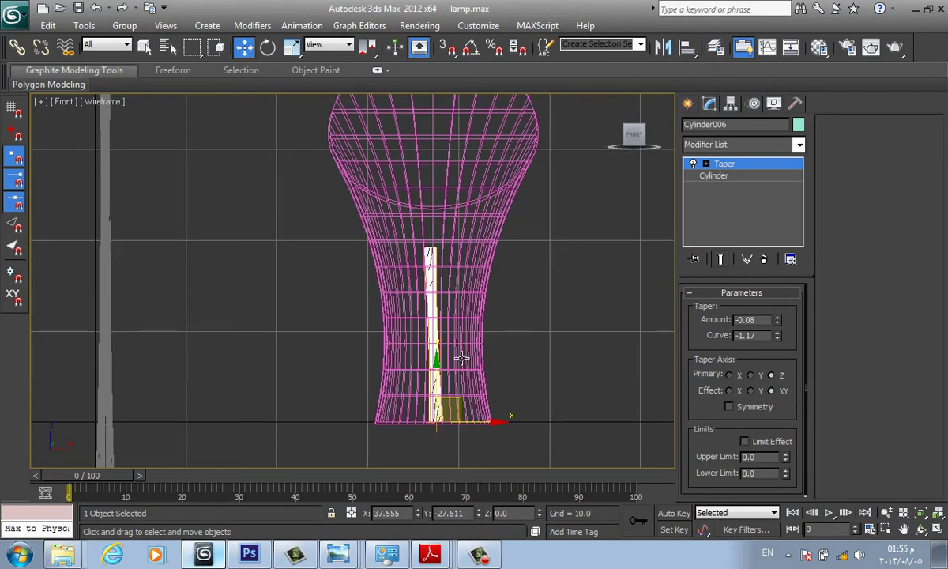
scroll(461, 358, down, 1)
scroll(451, 336, down, 1)
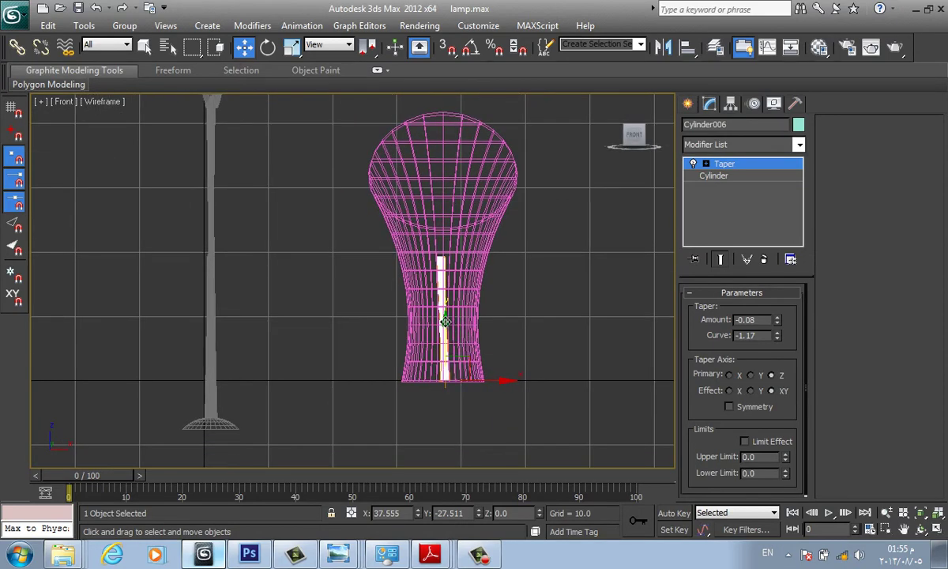
drag(446, 322, 446, 440)
middle_drag(529, 391, 532, 334)
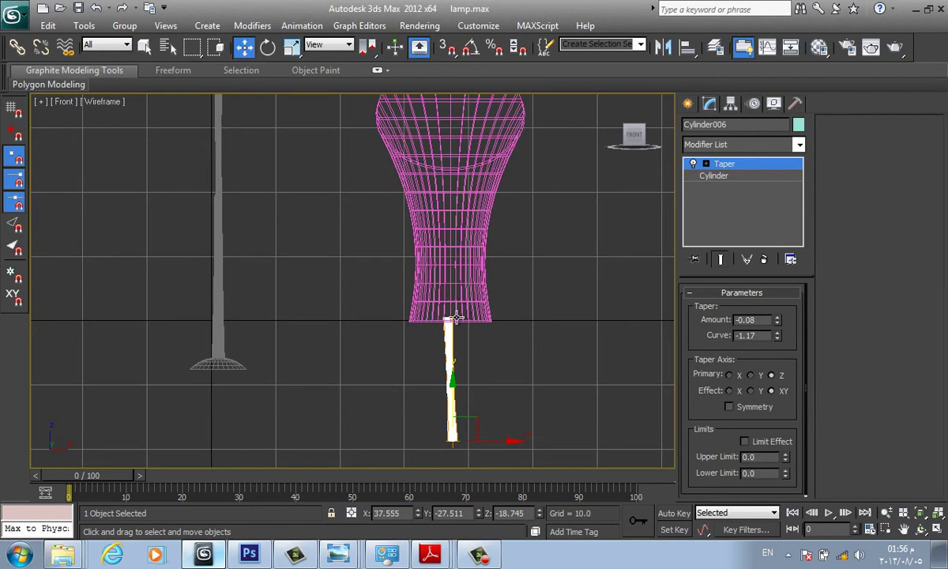
middle_drag(529, 190, 551, 196)
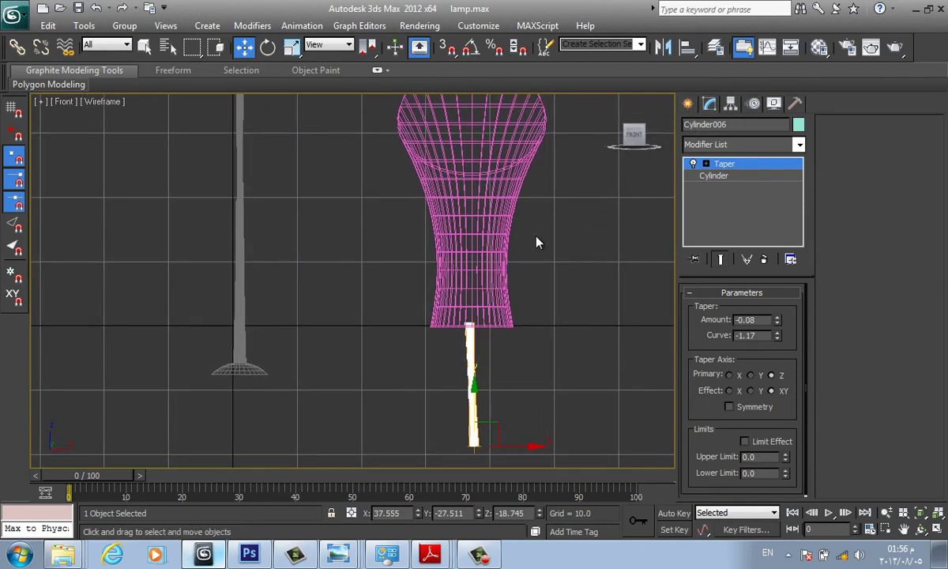
key(p)
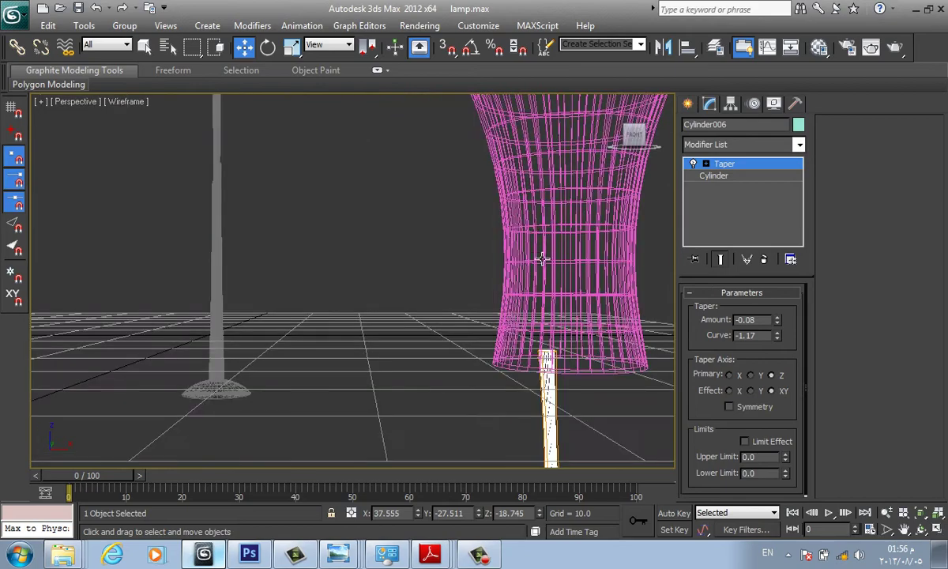
scroll(508, 332, down, 4)
mouse_move(508, 333)
middle_down()
mouse_move(499, 354)
mouse_move(500, 342)
mouse_move(550, 381)
middle_up()
scroll(551, 381, up, 3)
scroll(417, 341, up, 5)
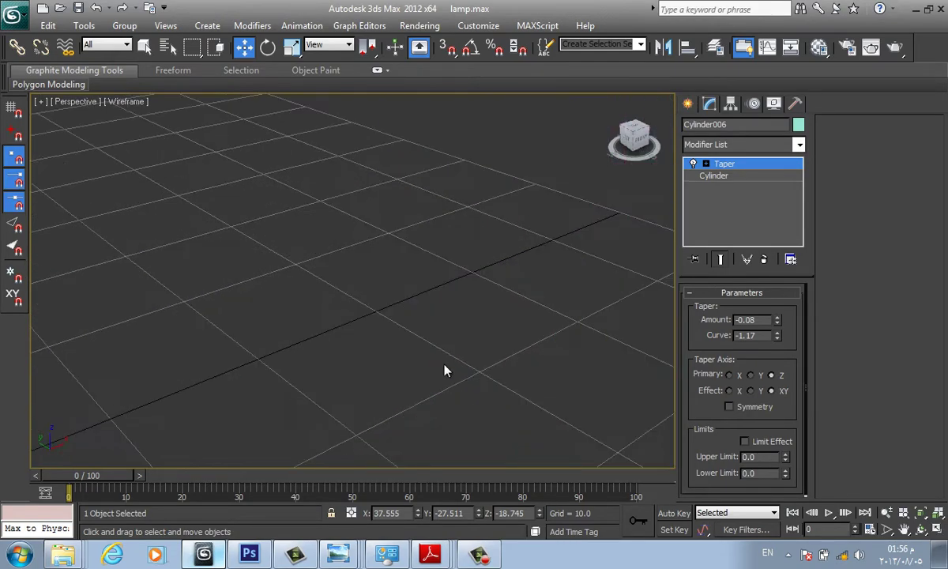
mouse_move(417, 341)
middle_down()
mouse_move(329, 199)
mouse_move(369, 201)
mouse_move(398, 254)
mouse_move(359, 269)
mouse_move(399, 298)
mouse_move(430, 299)
mouse_move(508, 332)
mouse_move(565, 373)
mouse_move(565, 300)
mouse_move(535, 269)
middle_up()
scroll(395, 294, down, 5)
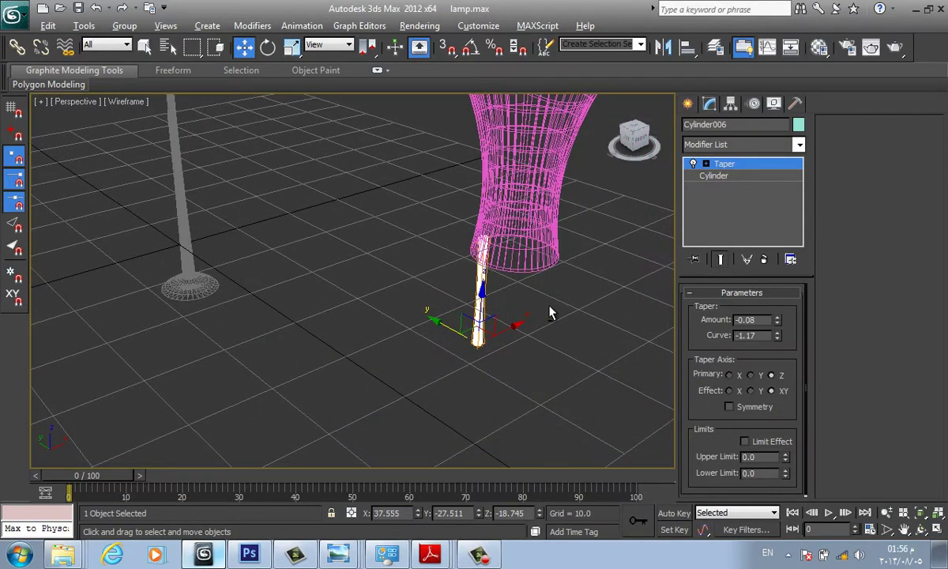
mouse_move(550, 313)
alt+middle_down()
mouse_move(531, 273)
mouse_move(576, 230)
mouse_move(597, 300)
mouse_move(571, 319)
alt+middle_up()
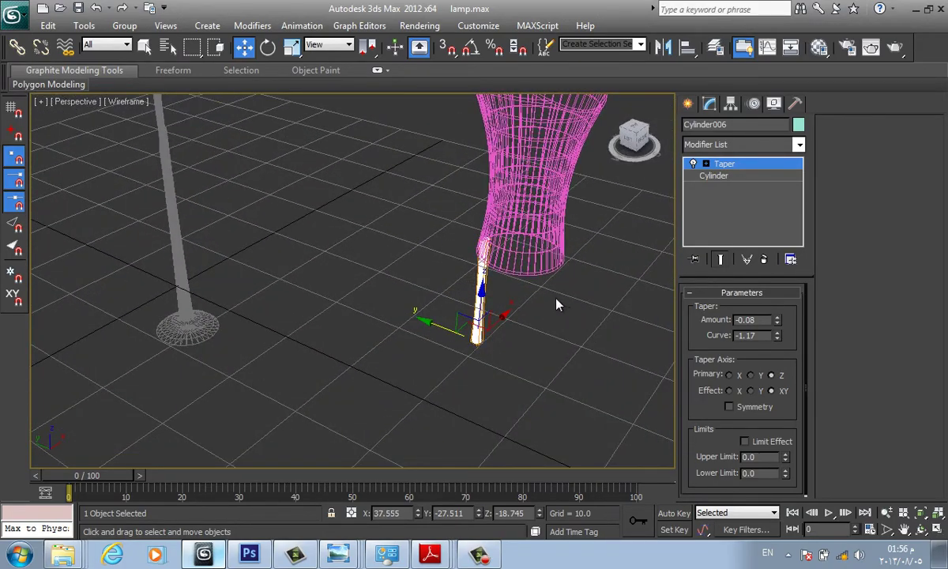
middle_drag(551, 301, 514, 271)
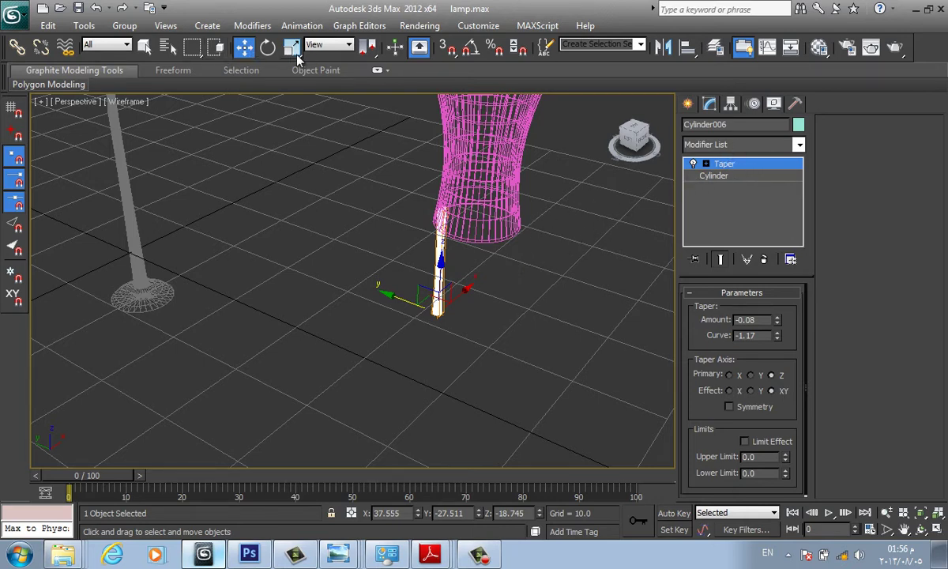
Step: Straighten the stem by setting its Y rotation to 0
click(270, 49)
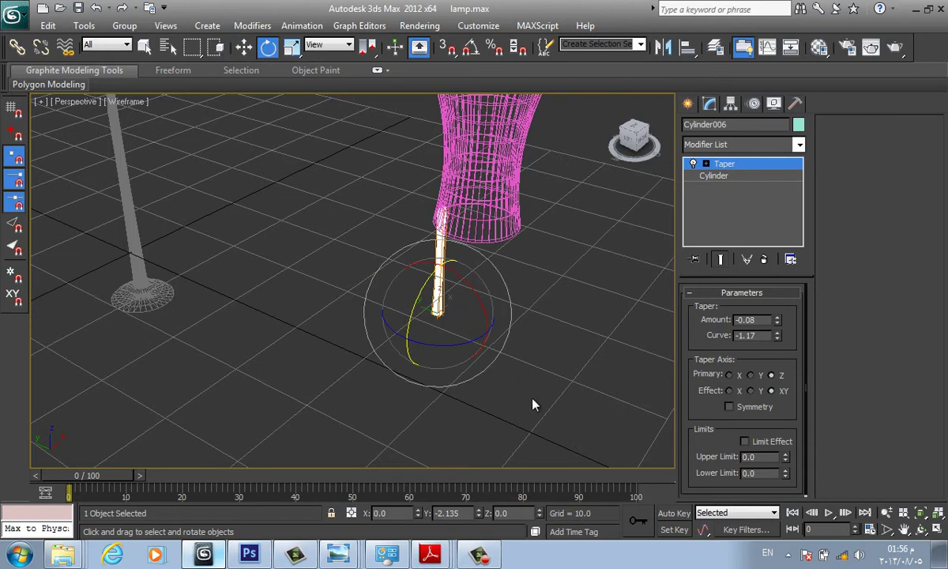
drag(464, 515, 429, 518)
text(0)
key(Return)
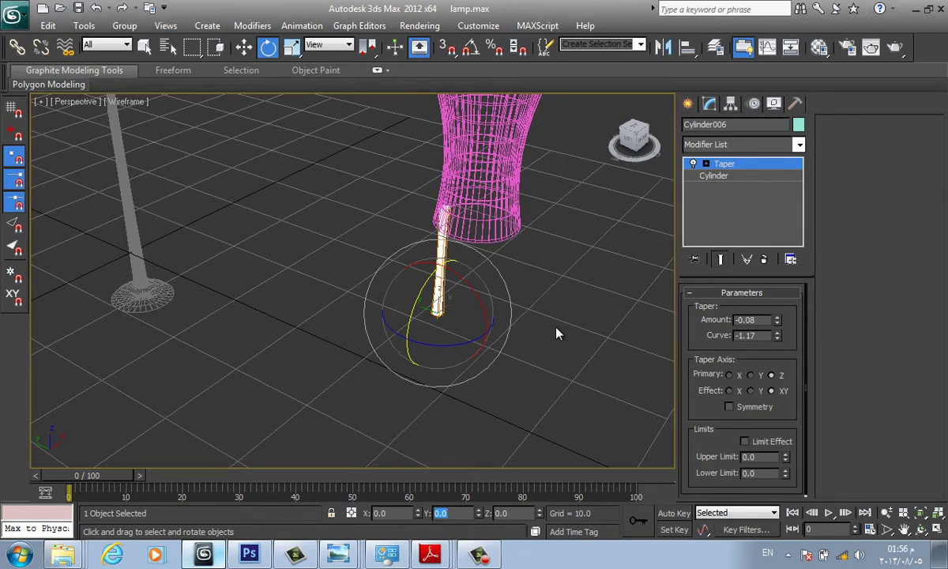
Step: Align the stem's pivot point to the shade's centre in X and Y
middle_drag(557, 334, 532, 338)
click(687, 46)
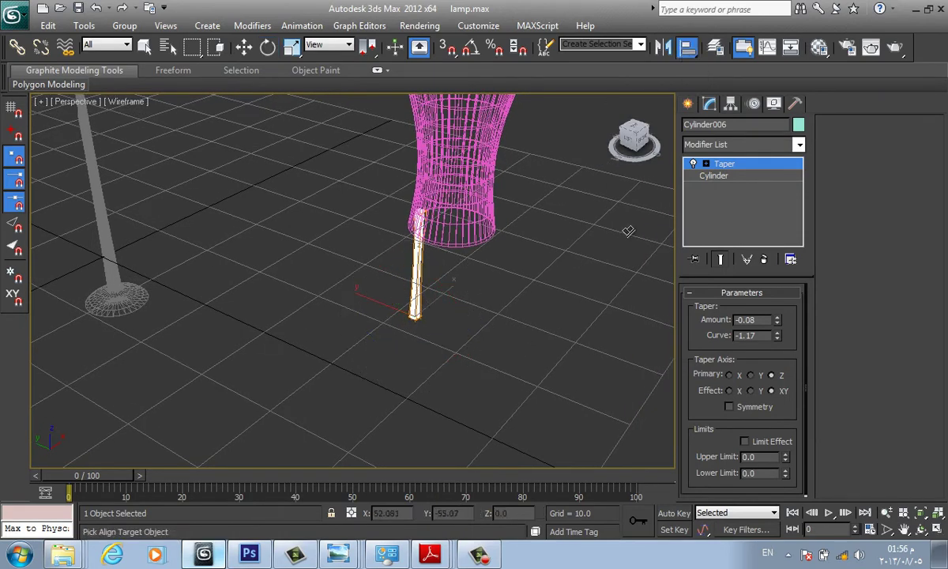
click(443, 223)
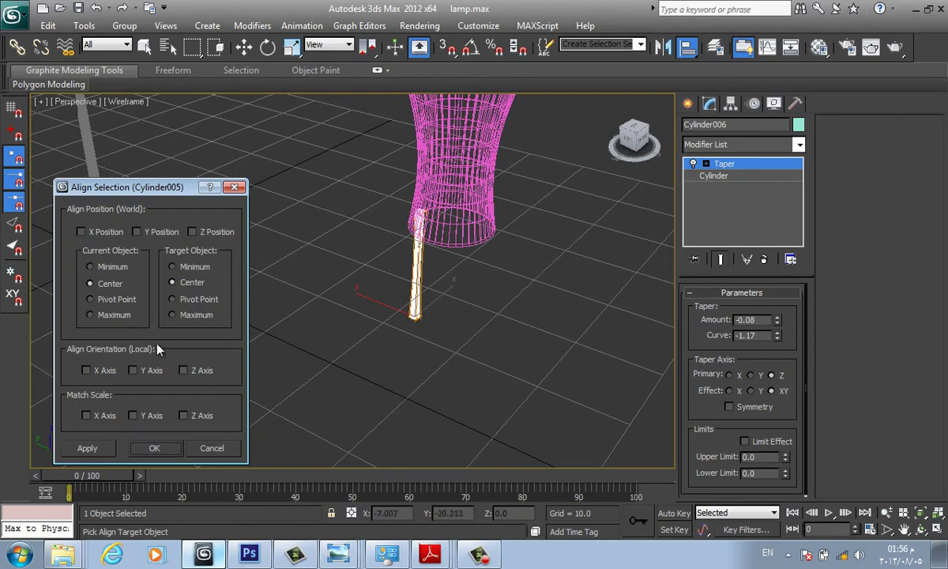
click(136, 231)
click(81, 231)
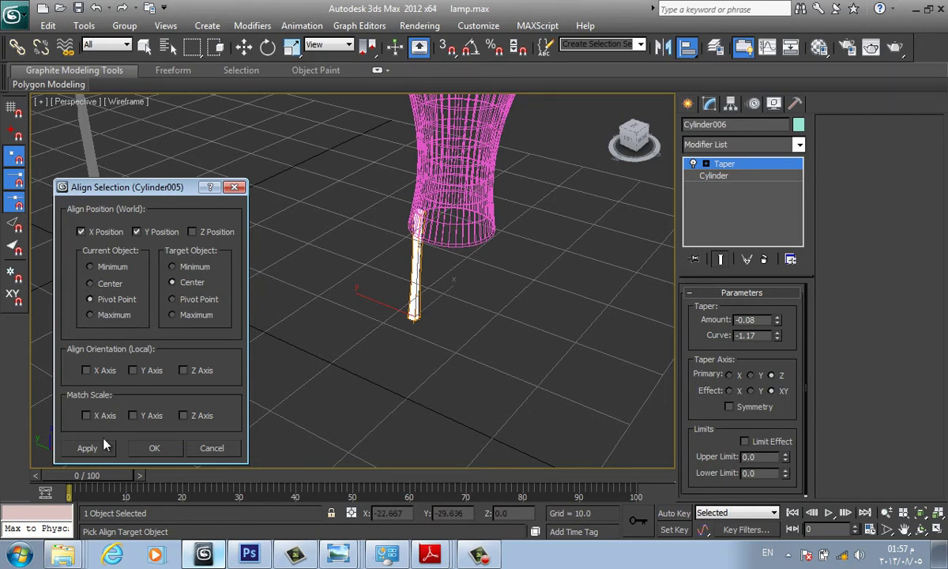
click(155, 448)
mouse_move(425, 277)
alt+middle_down()
mouse_move(377, 339)
mouse_move(338, 350)
mouse_move(324, 317)
mouse_move(310, 342)
alt+middle_up()
scroll(348, 335, up, 3)
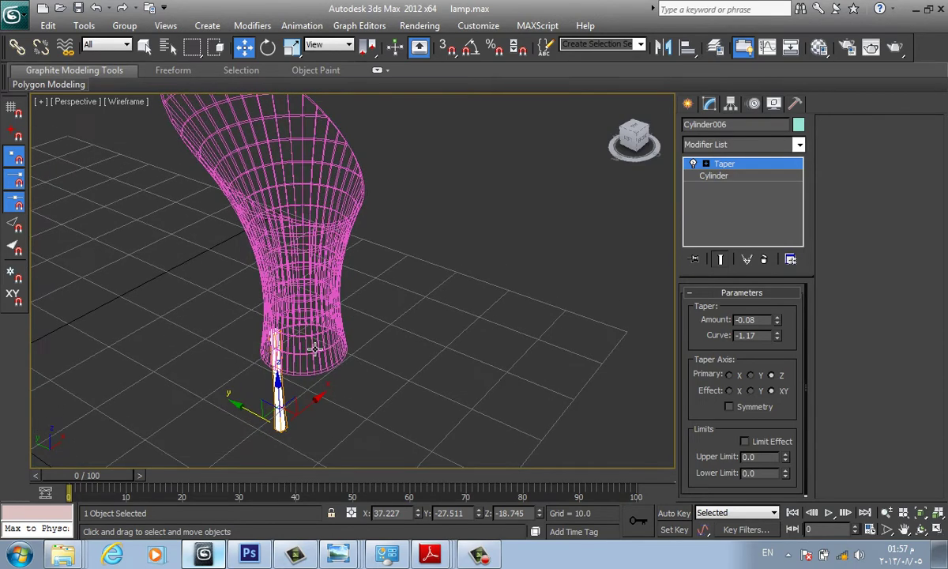
Step: In Top view, move the stem into the centre of the shade's opening
key(t)
scroll(403, 322, up, 3)
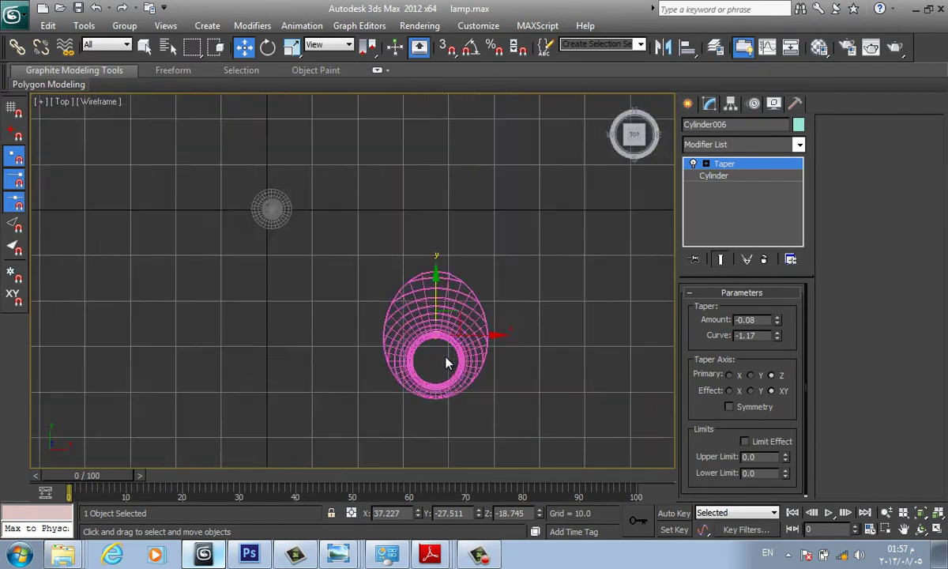
scroll(418, 335, up, 3)
scroll(398, 307, up, 3)
middle_drag(405, 251, 403, 244)
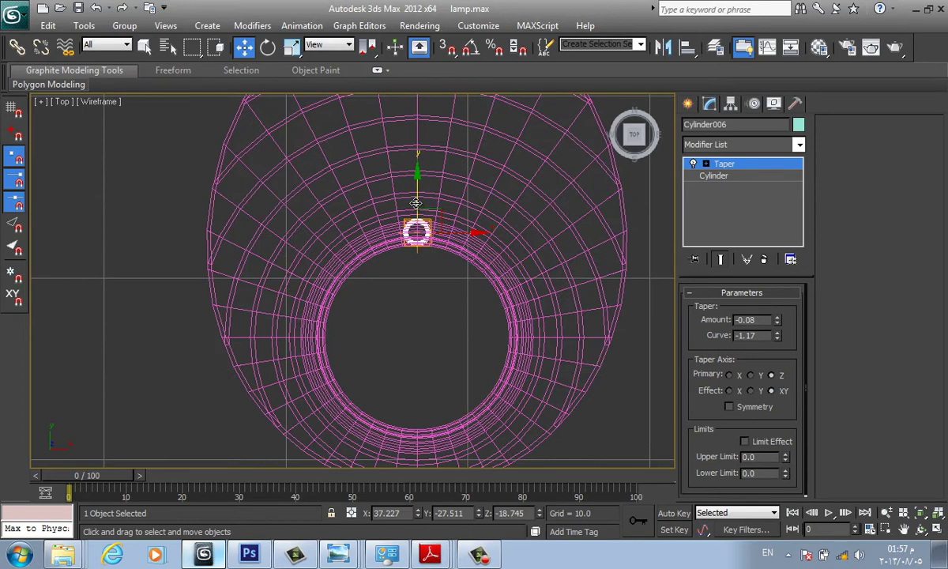
drag(391, 194, 412, 311)
middle_drag(616, 338, 592, 313)
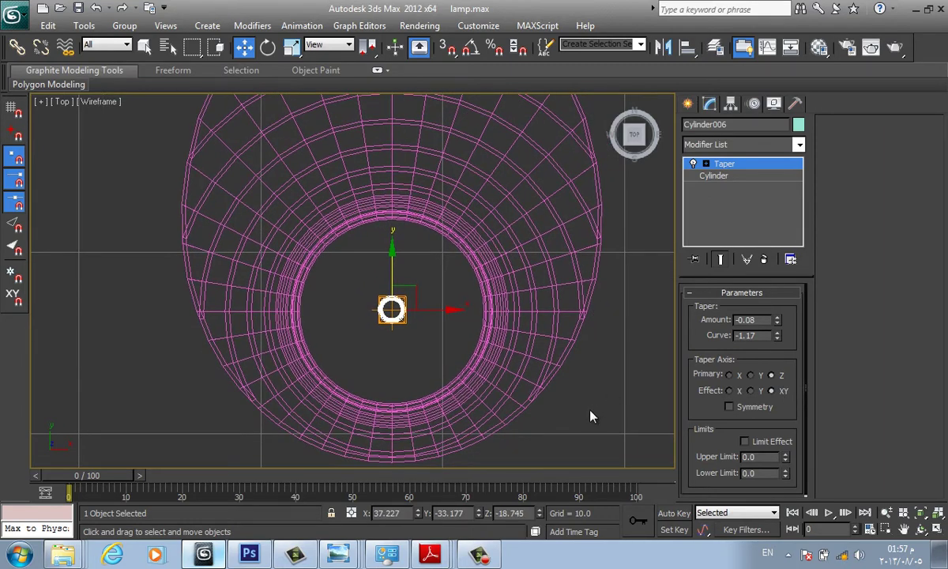
Step: Back in perspective, select the shade and stem and raise them together along Z
key(alt)
key(p)
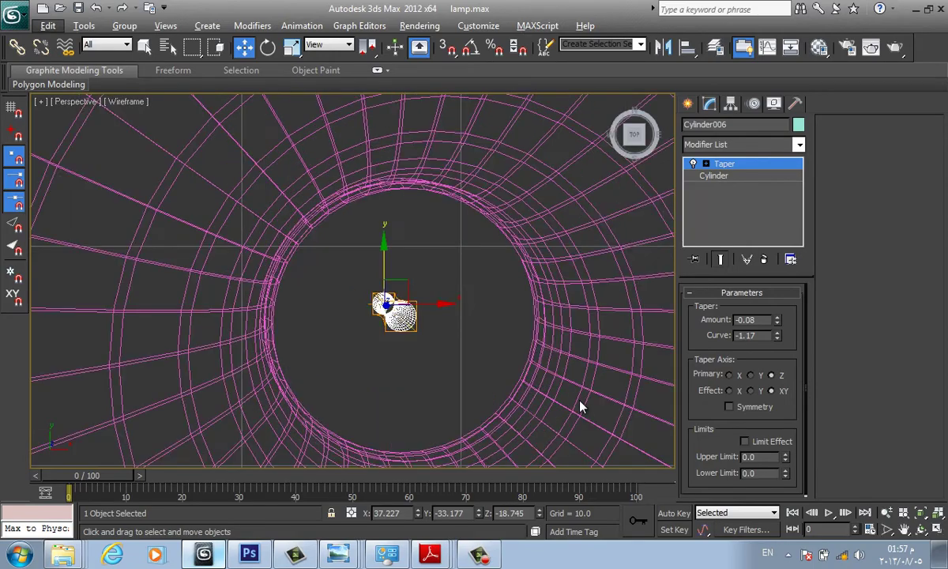
alt+middle_drag(570, 398, 512, 371)
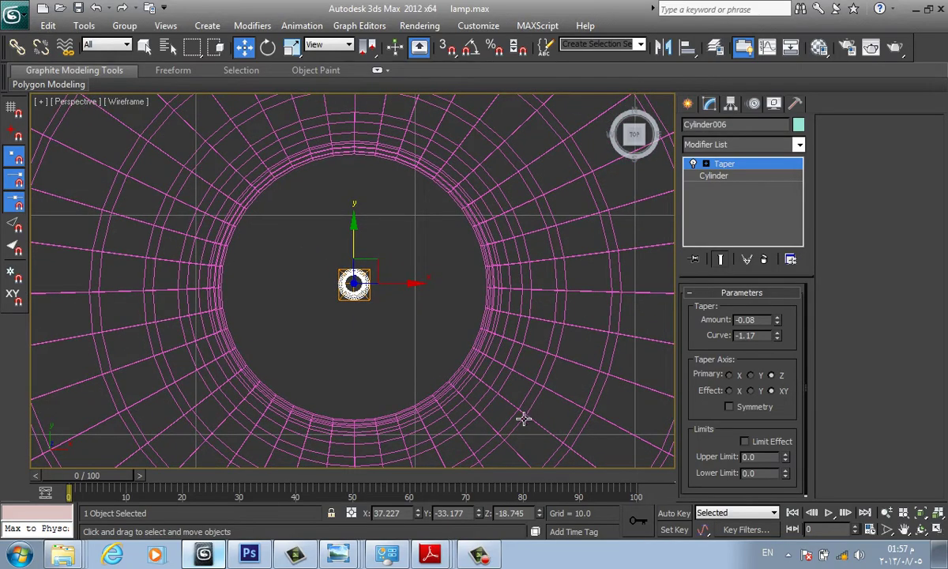
mouse_move(523, 415)
alt+middle_down()
mouse_move(585, 330)
mouse_move(483, 377)
mouse_move(458, 322)
alt+middle_up()
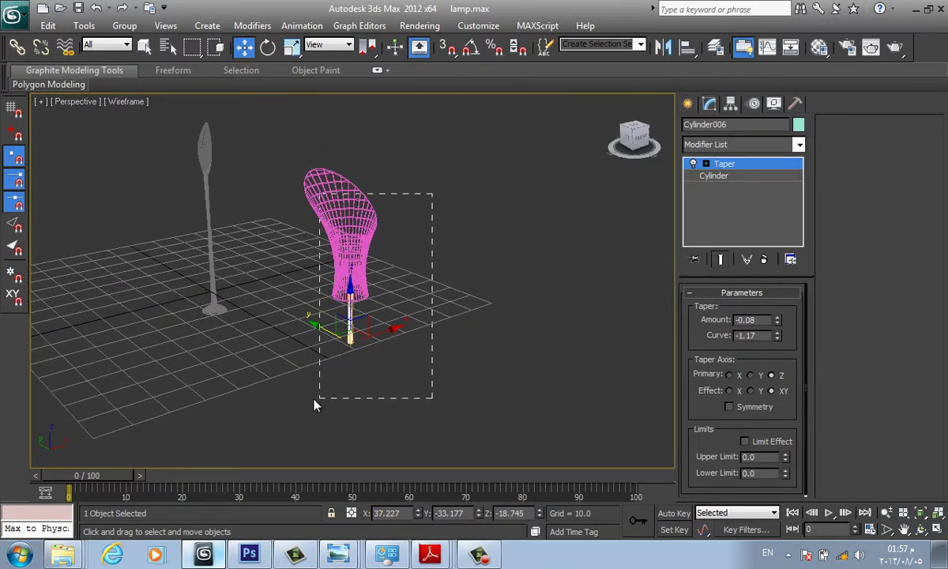
drag(362, 362, 318, 401)
drag(346, 222, 345, 162)
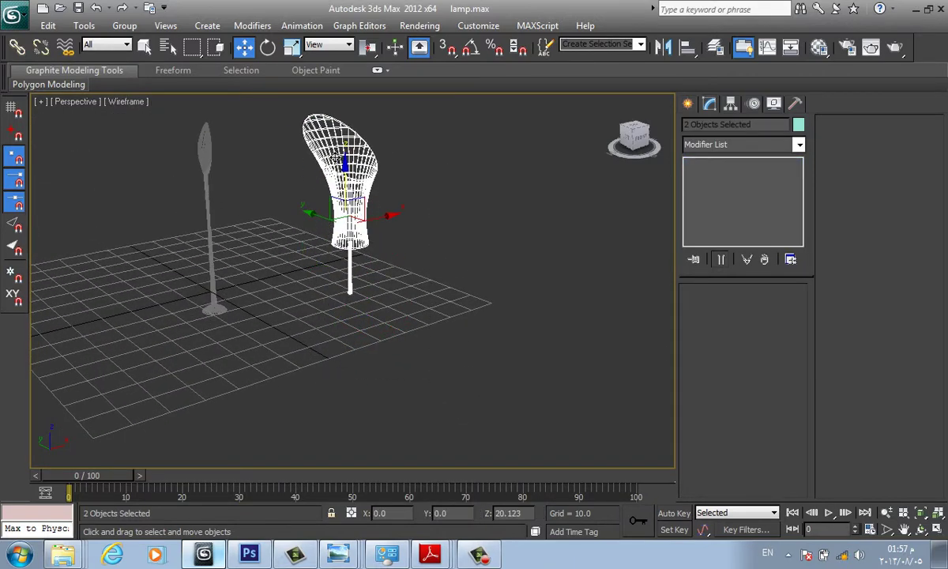
Step: Draw Sphere002 with radius 7.273 on the grid beside the raised stem
middle_drag(469, 226, 509, 263)
click(688, 103)
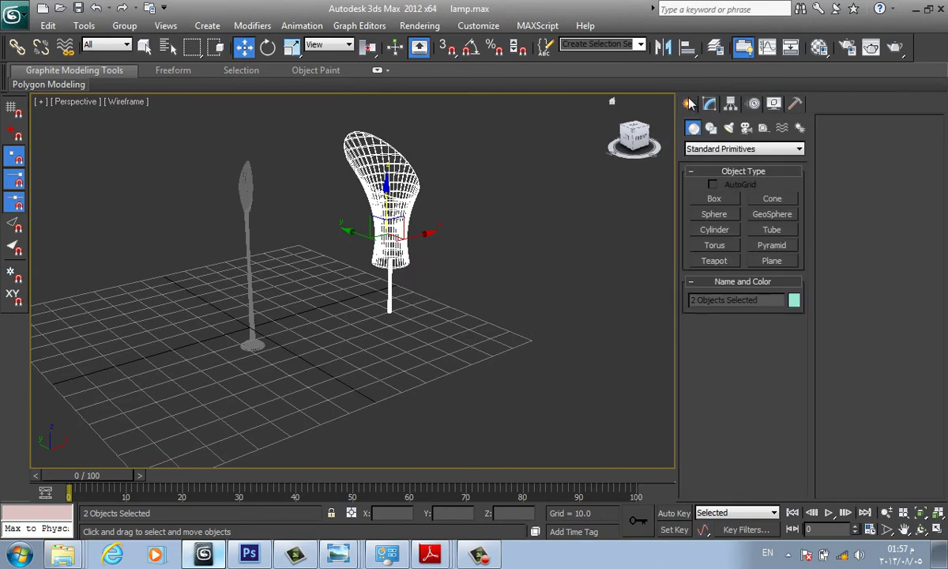
click(546, 303)
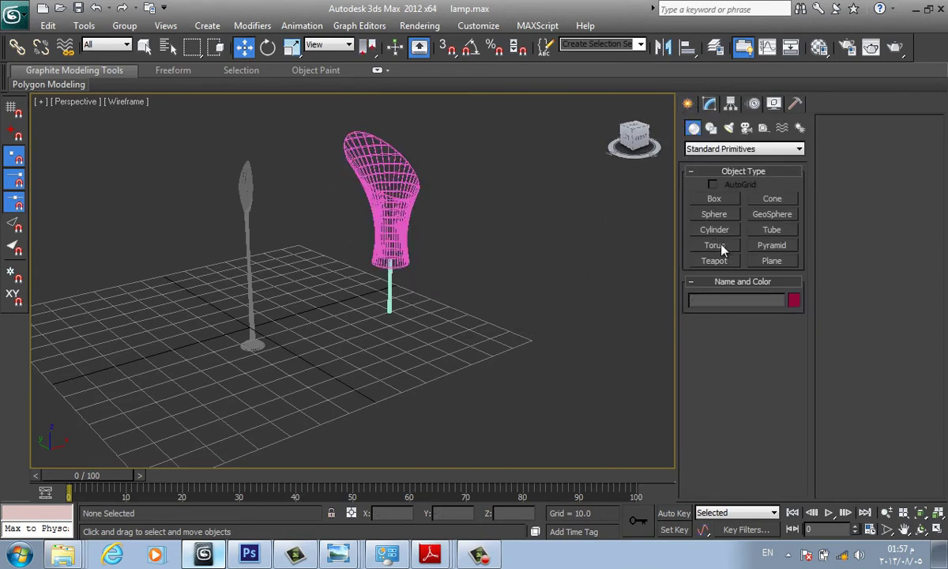
click(715, 214)
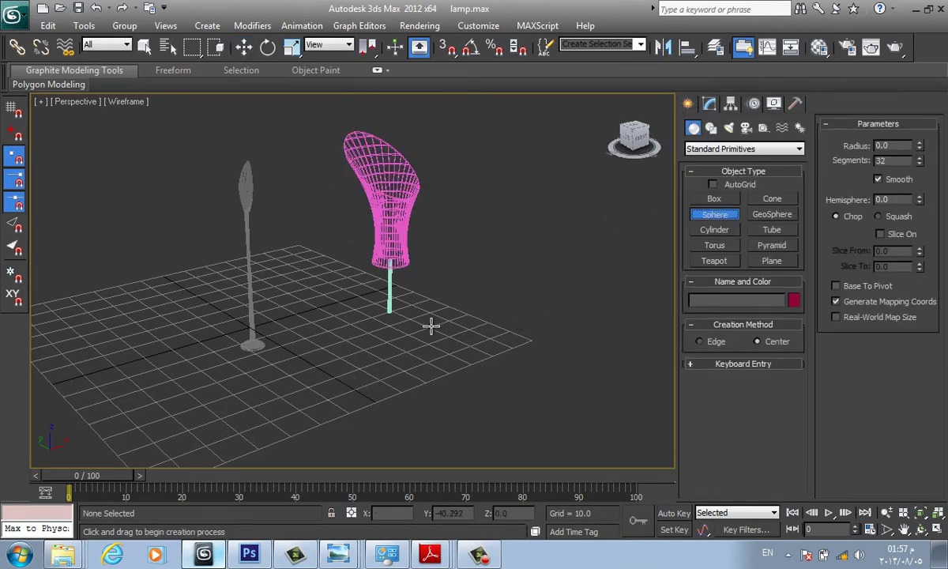
drag(432, 324, 443, 324)
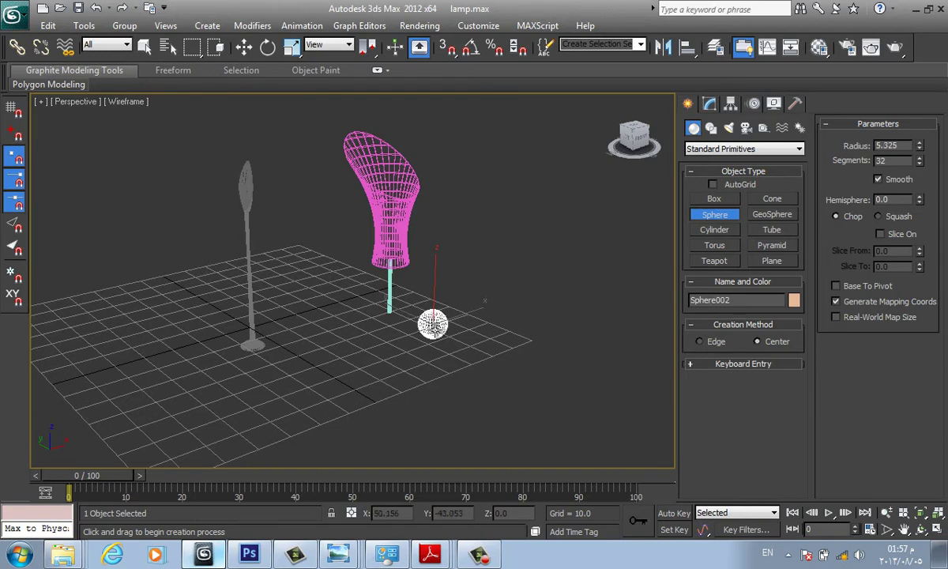
drag(437, 322, 431, 327)
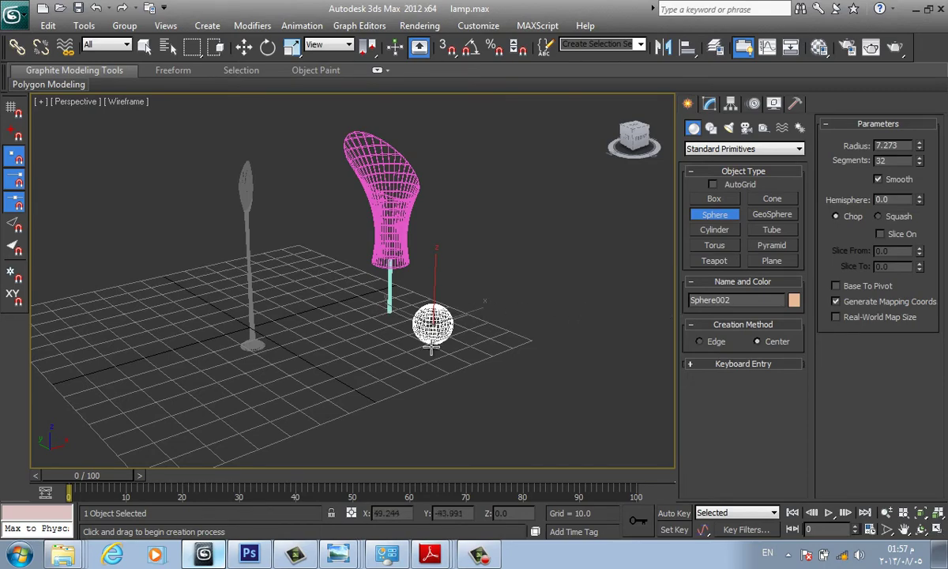
mouse_move(414, 371)
middle_down()
mouse_move(426, 385)
mouse_move(377, 298)
mouse_move(290, 270)
middle_up()
scroll(450, 384, up, 5)
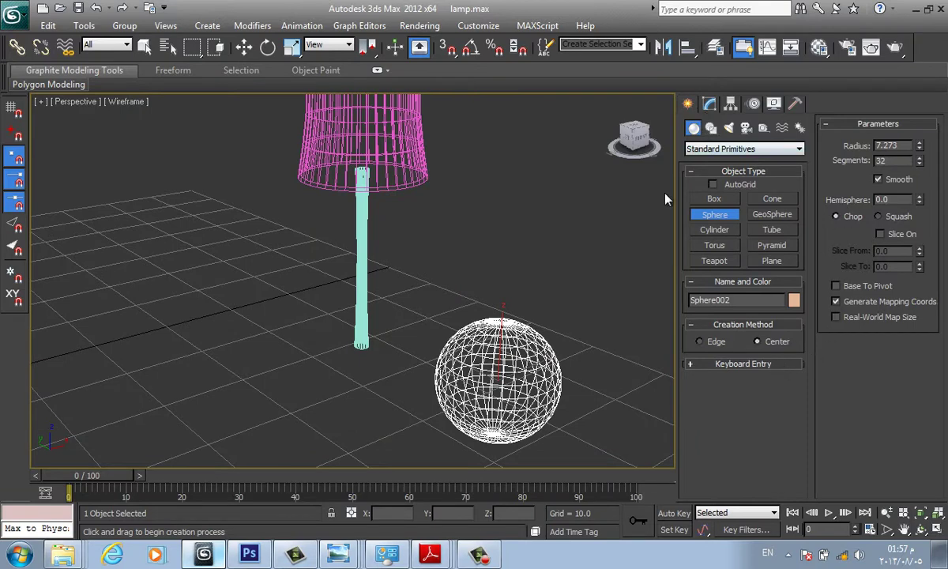
click(649, 223)
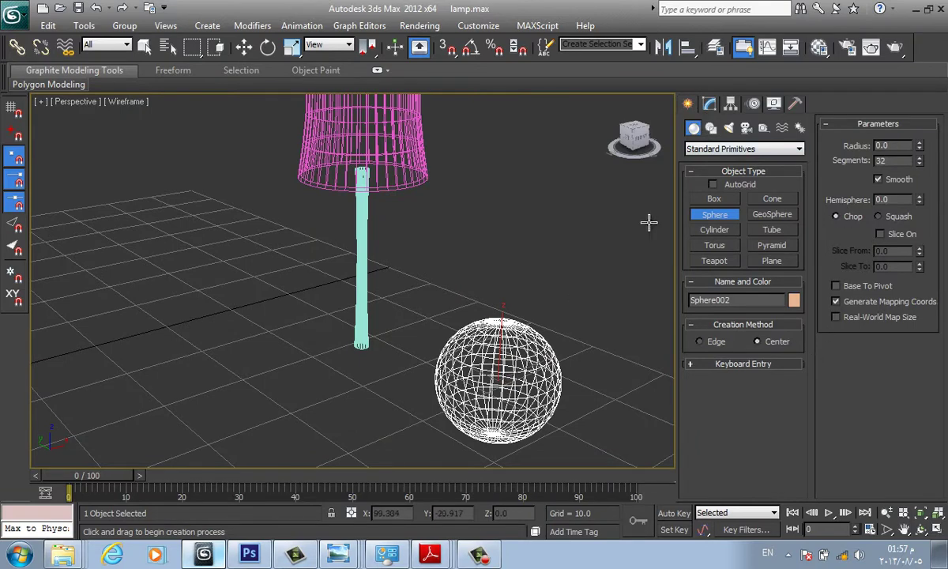
Step: Cut the sphere into a dome by setting Hemisphere to 0.7
click(710, 104)
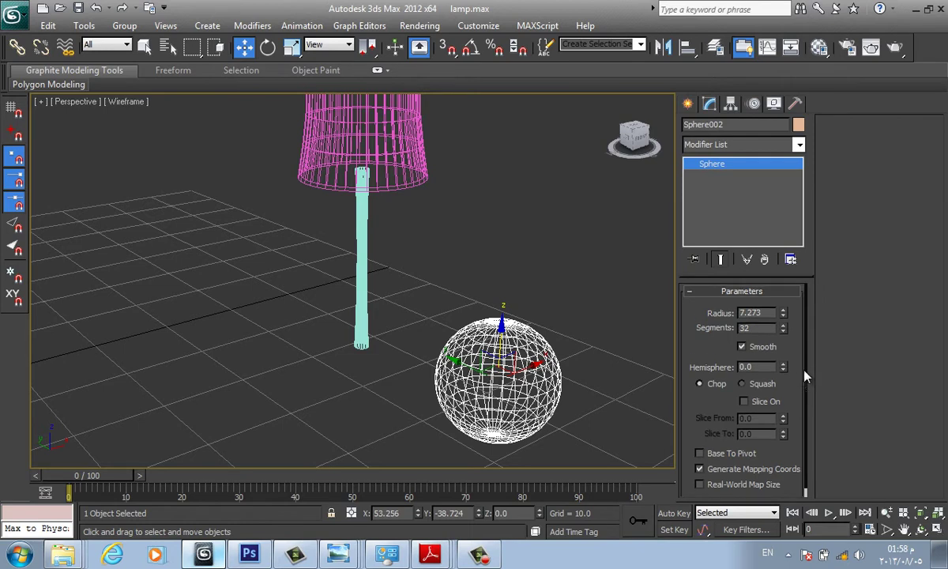
scroll(806, 388, down, 1)
scroll(808, 403, up, 1)
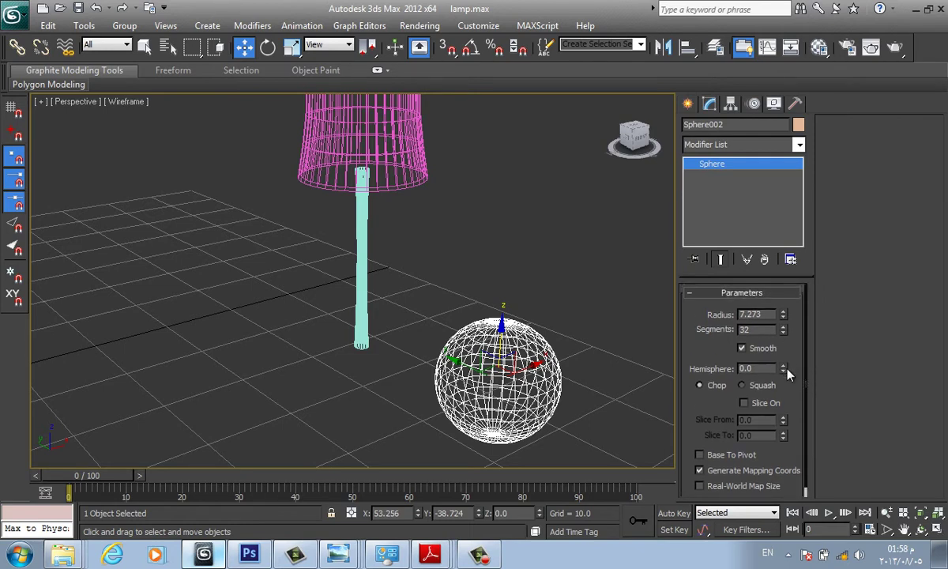
mouse_move(785, 370)
mouse_down()
mouse_move(767, 274)
mouse_move(716, 243)
mouse_move(709, 345)
mouse_up()
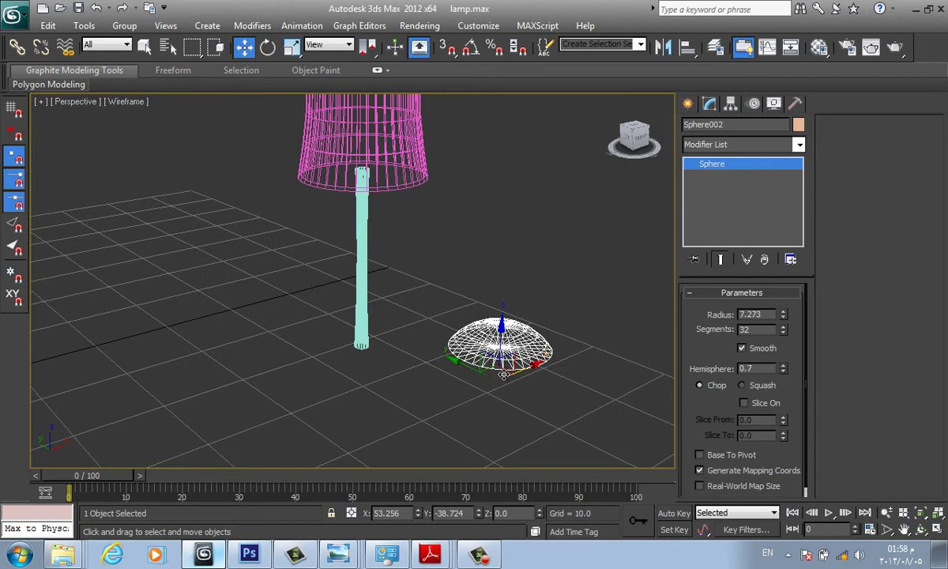
Step: Move the dome beneath the stem and align its centre to the stem in X and Y
drag(495, 371, 362, 394)
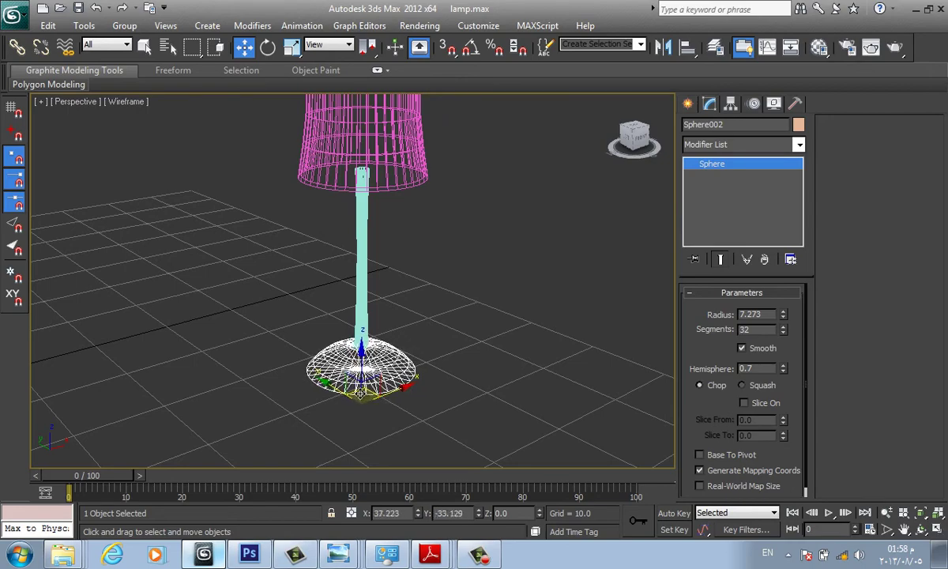
scroll(363, 394, up, 2)
scroll(381, 372, up, 2)
mouse_move(383, 373)
middle_down()
mouse_move(405, 233)
mouse_move(407, 335)
mouse_move(379, 312)
middle_up()
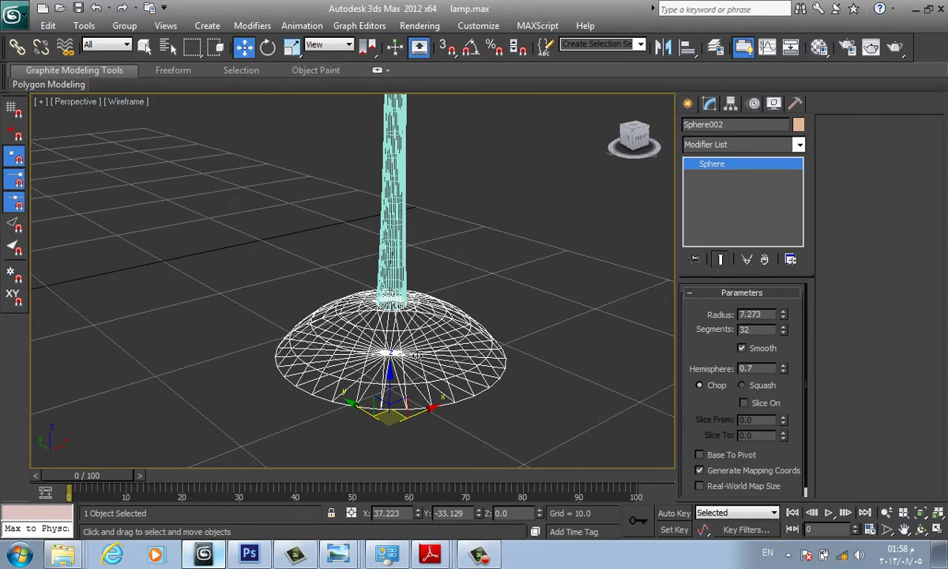
click(687, 46)
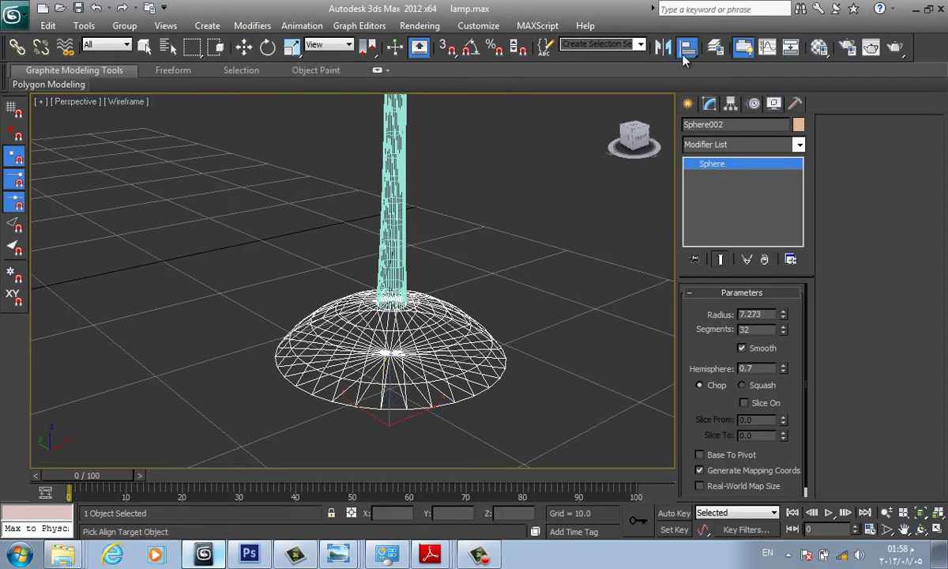
click(389, 245)
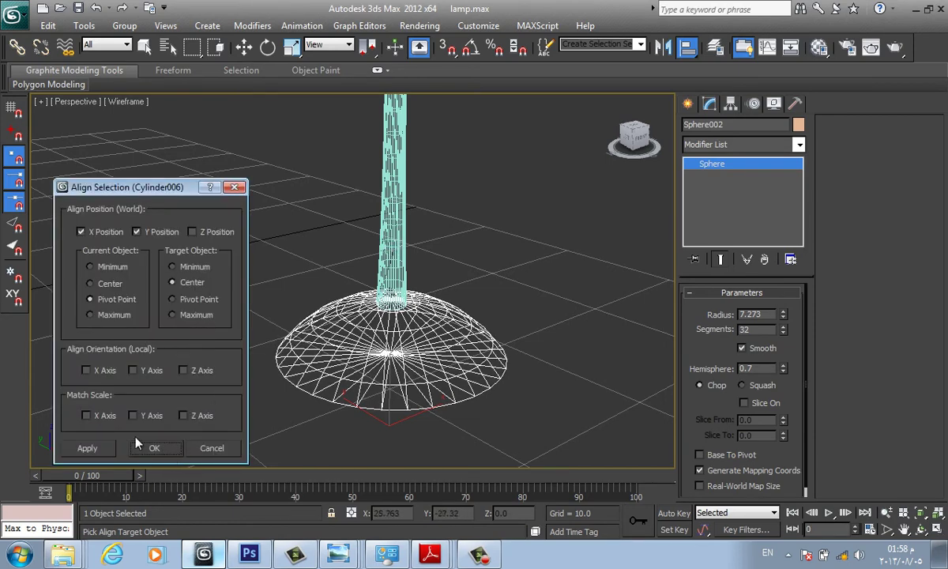
click(104, 283)
click(154, 449)
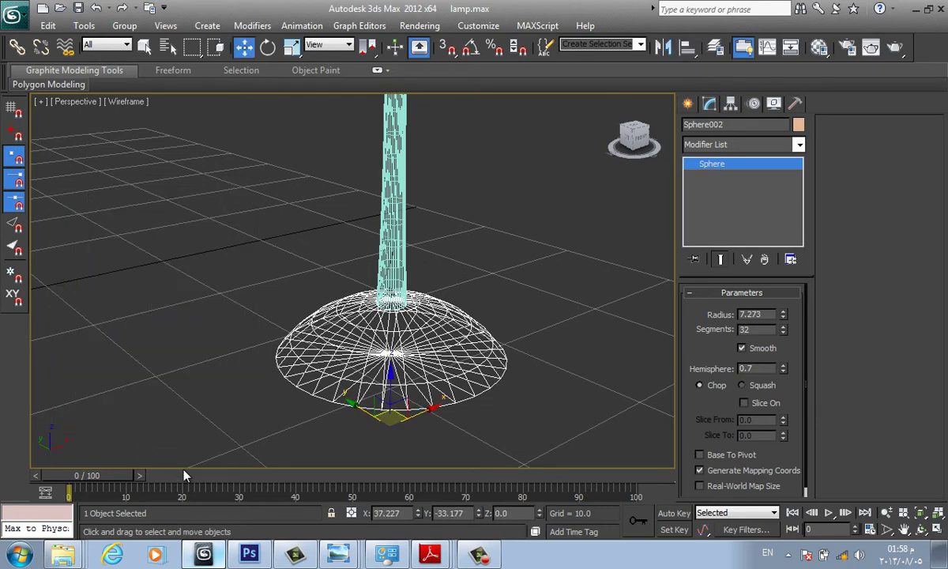
scroll(458, 370, up, 2)
scroll(459, 370, down, 3)
scroll(435, 342, down, 3)
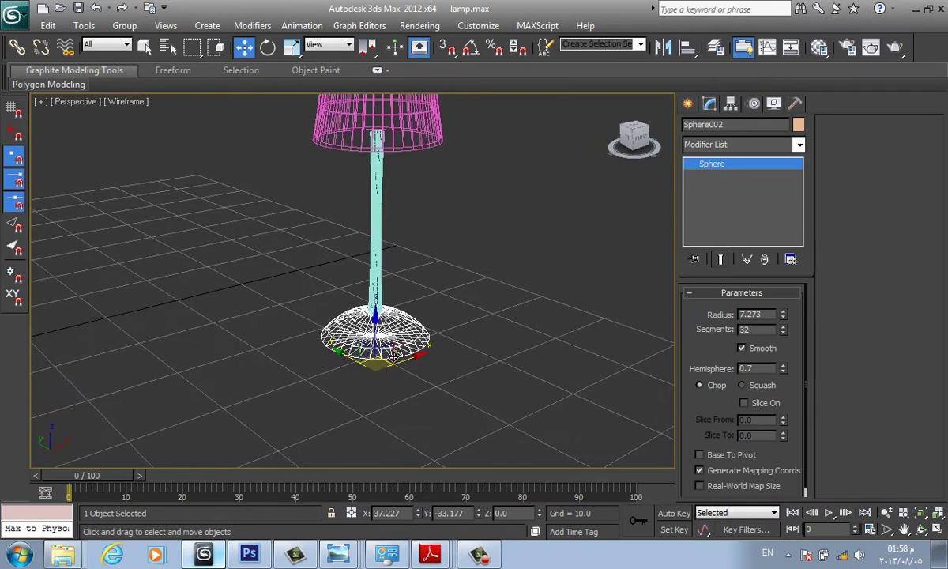
click(292, 47)
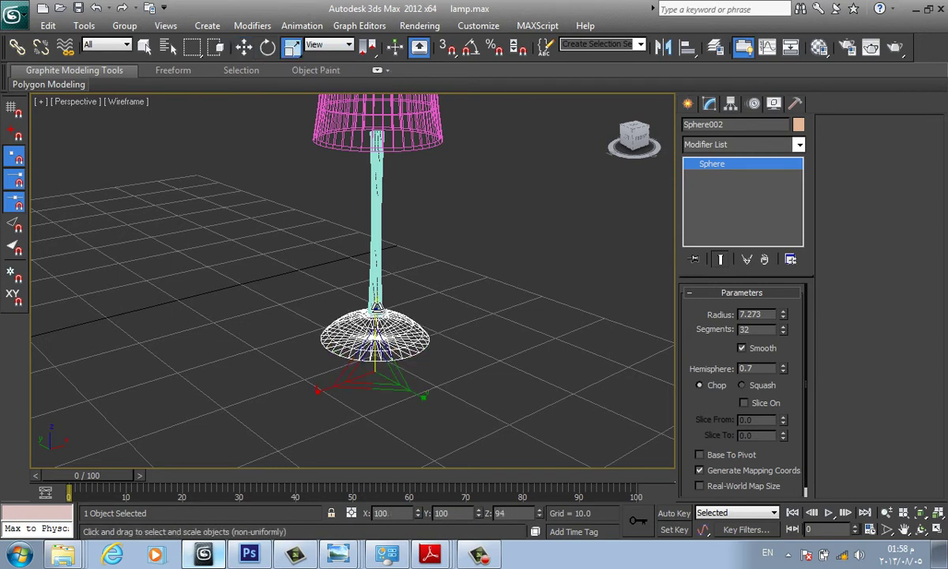
drag(377, 307, 377, 309)
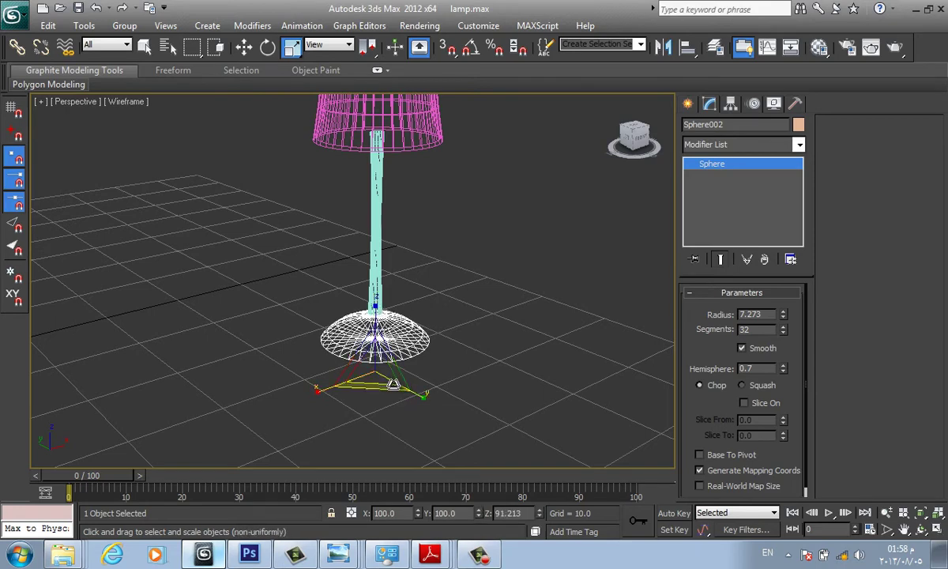
drag(392, 384, 366, 388)
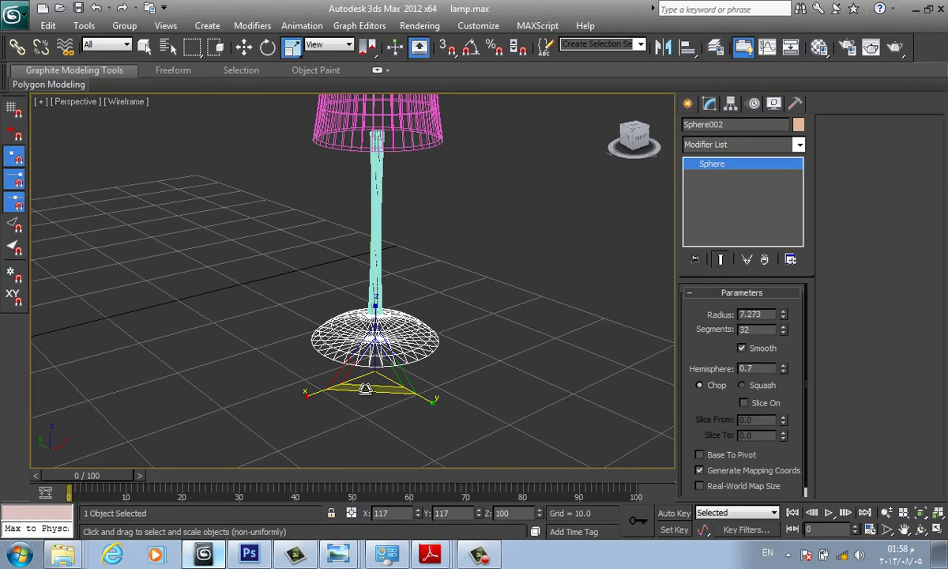
drag(366, 388, 456, 381)
click(465, 373)
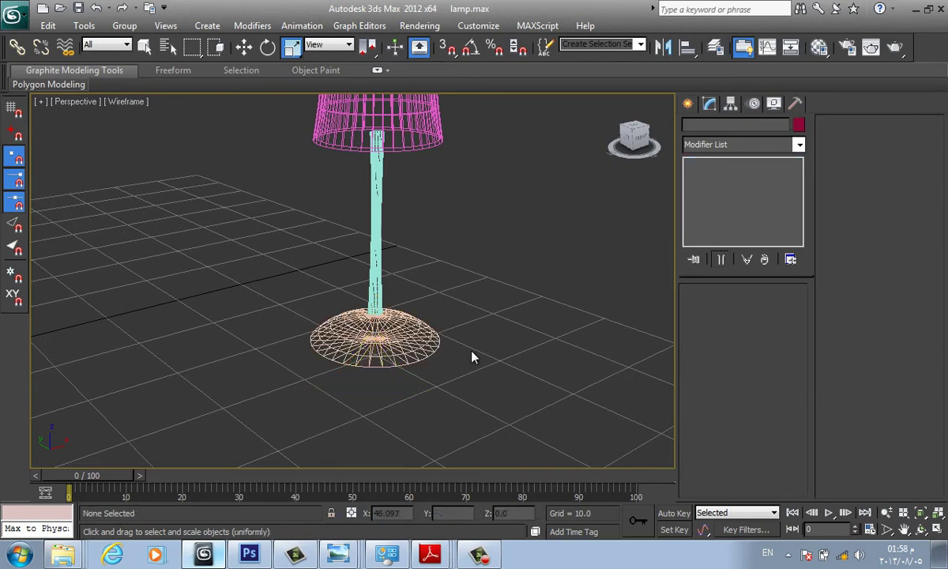
scroll(455, 334, up, 3)
scroll(446, 327, down, 2)
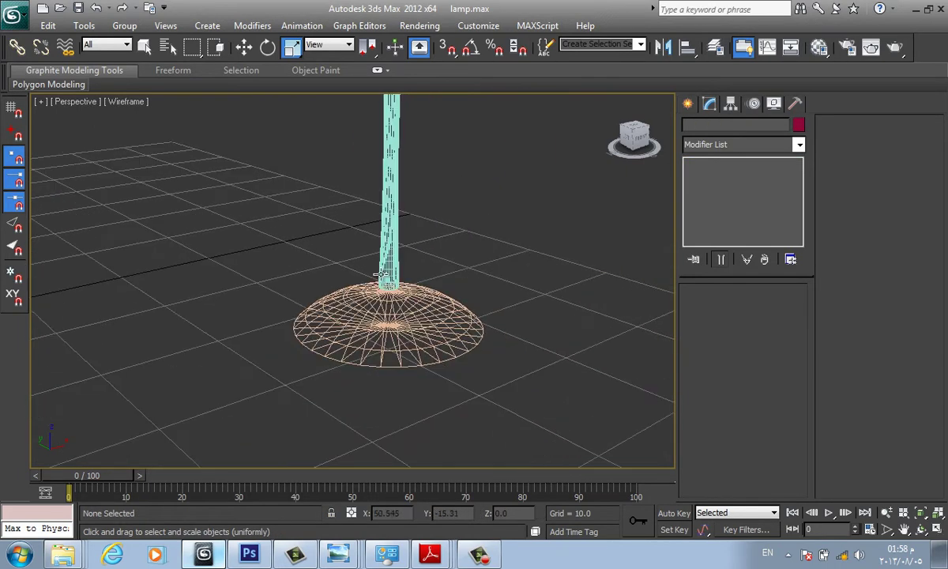
scroll(427, 308, down, 3)
scroll(439, 359, down, 2)
scroll(447, 359, down, 1)
scroll(451, 368, down, 2)
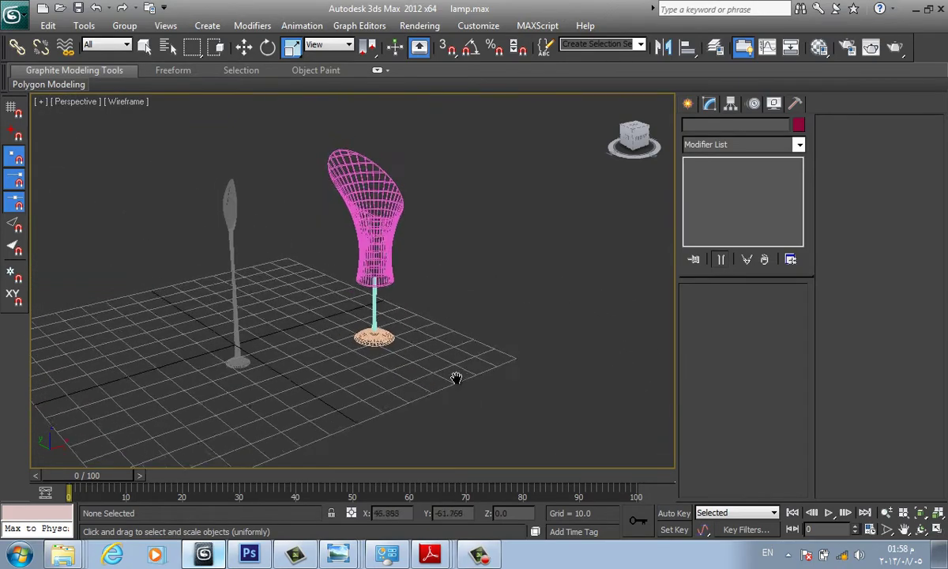
scroll(455, 381, down, 1)
scroll(391, 314, up, 4)
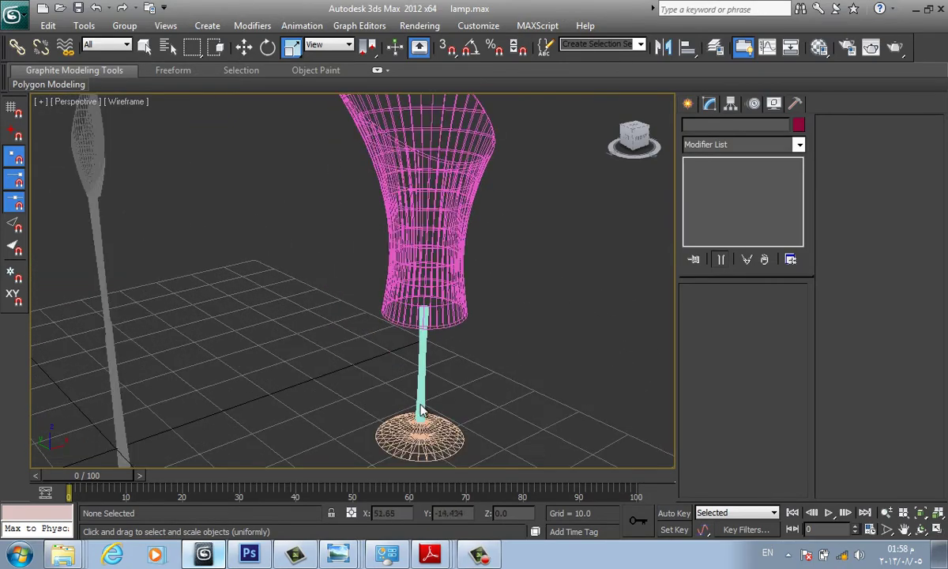
scroll(356, 301, up, 2)
scroll(345, 297, up, 1)
click(352, 360)
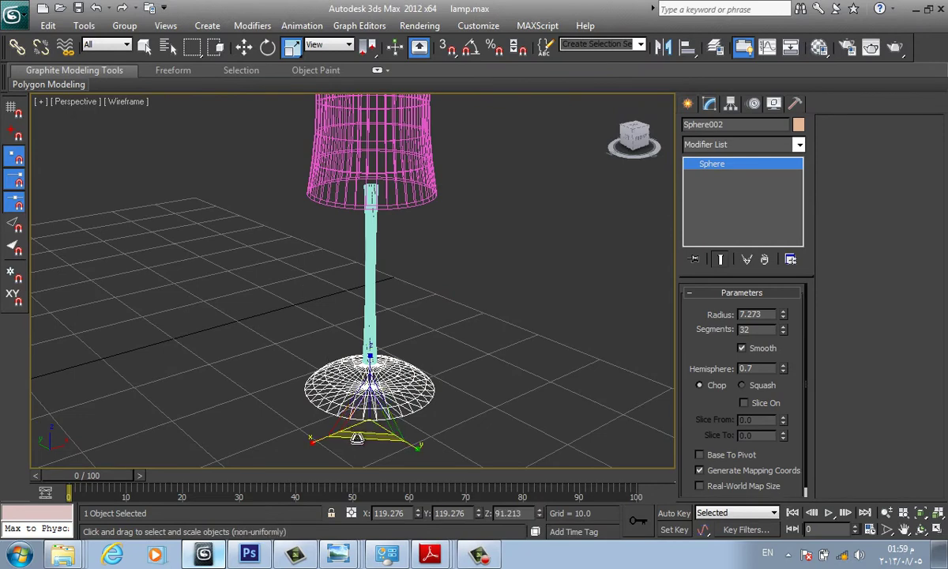
mouse_move(365, 427)
mouse_down()
mouse_move(357, 452)
mouse_move(500, 371)
mouse_up()
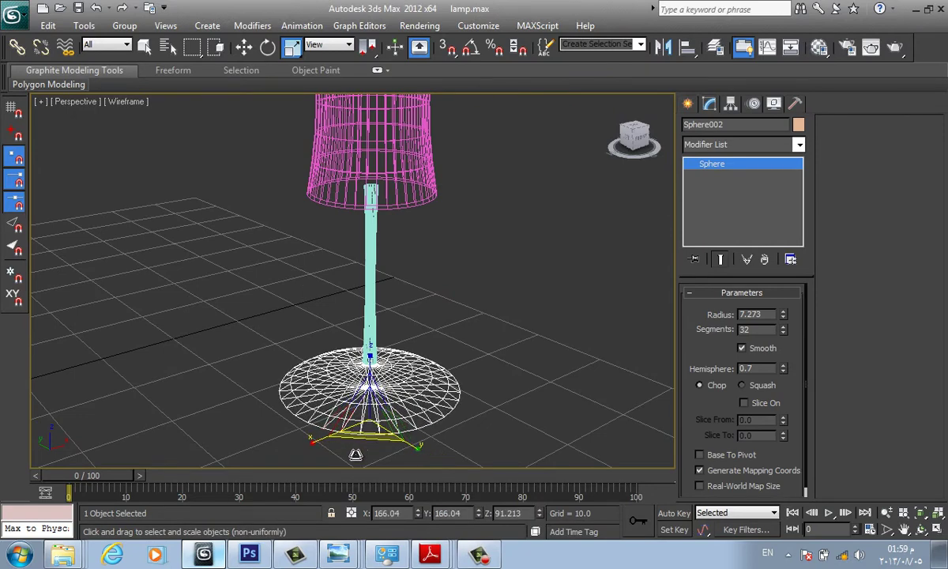
click(504, 364)
scroll(482, 366, down, 2)
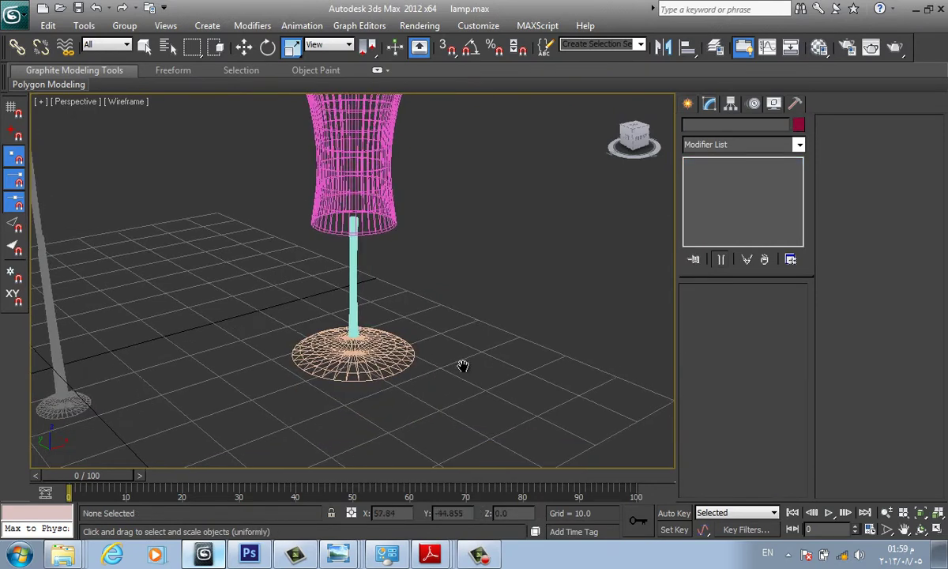
scroll(454, 369, down, 4)
middle_drag(439, 374, 449, 386)
scroll(354, 303, up, 2)
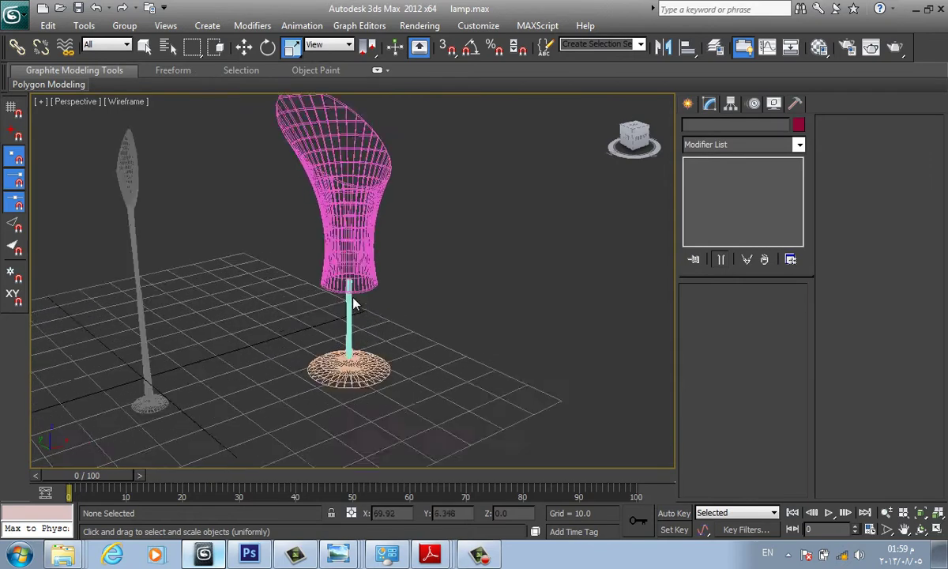
scroll(354, 360, up, 2)
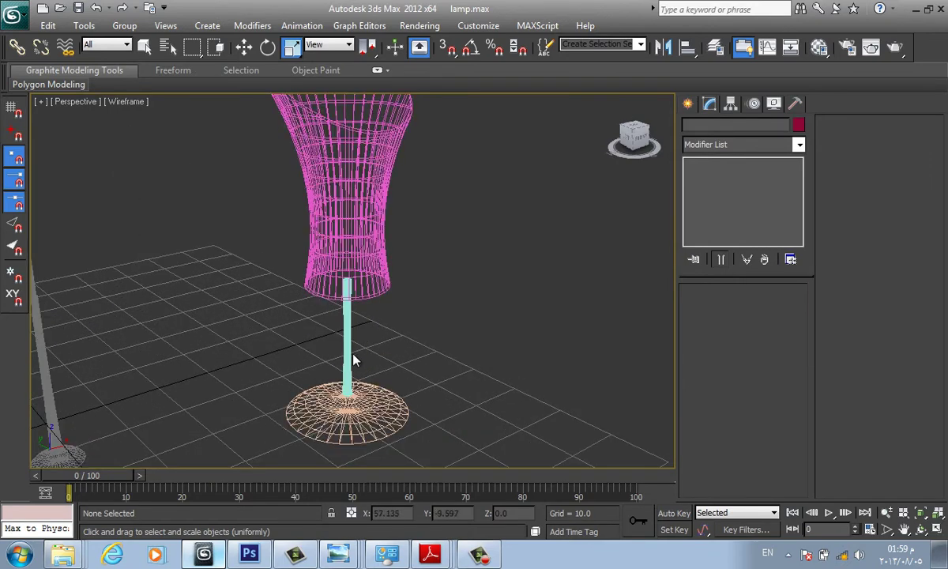
click(430, 556)
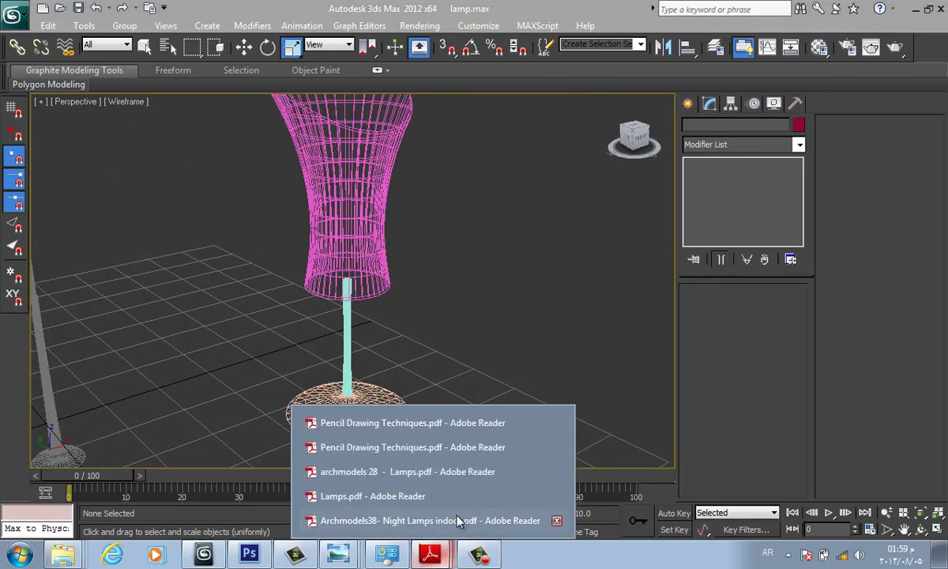
click(458, 522)
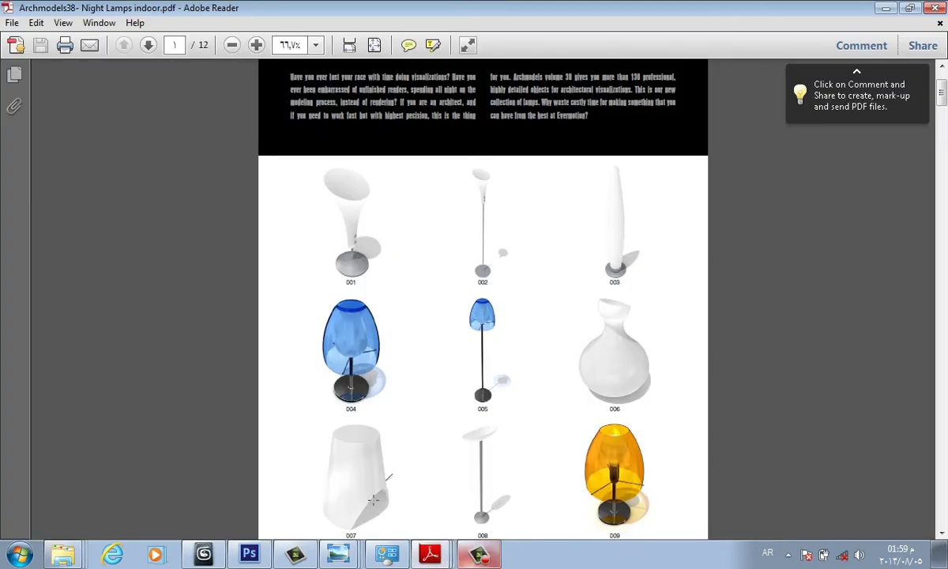
click(204, 555)
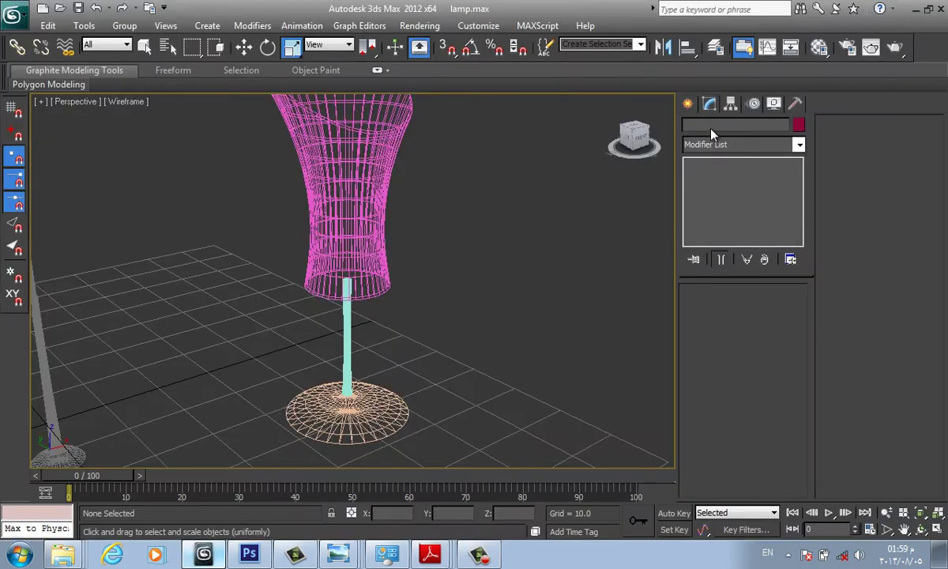
Step: Switch the viewport to shaded with edges and frame the lampshade's lower side
click(687, 104)
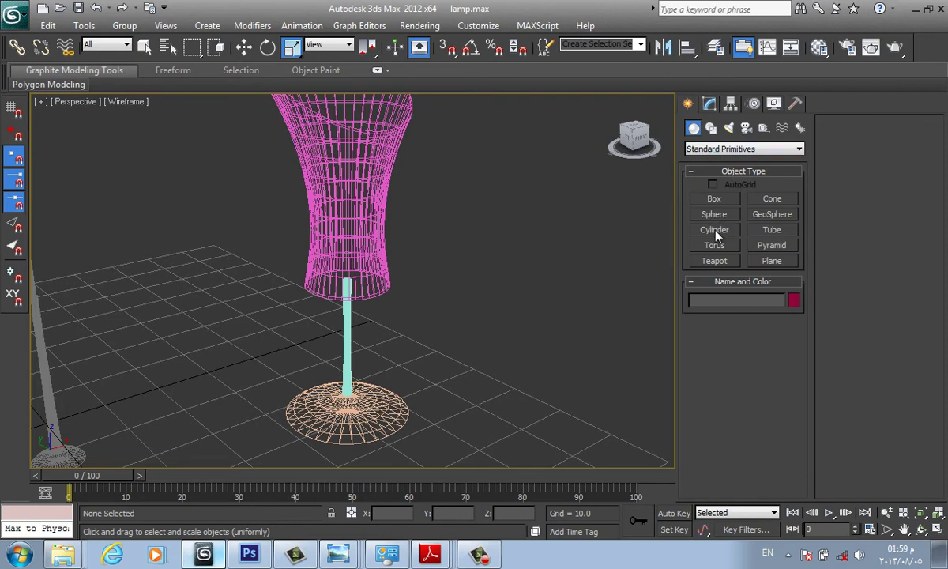
click(715, 230)
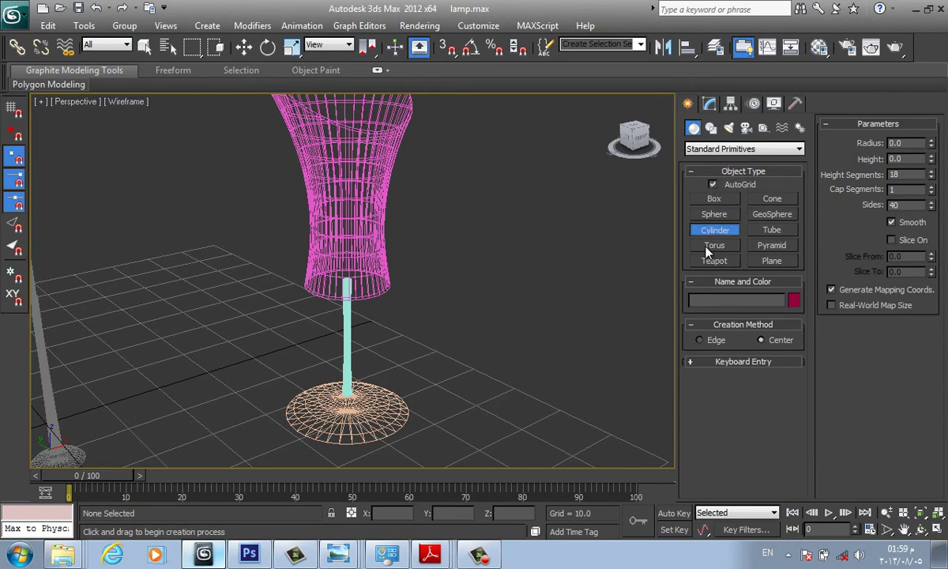
key(F3)
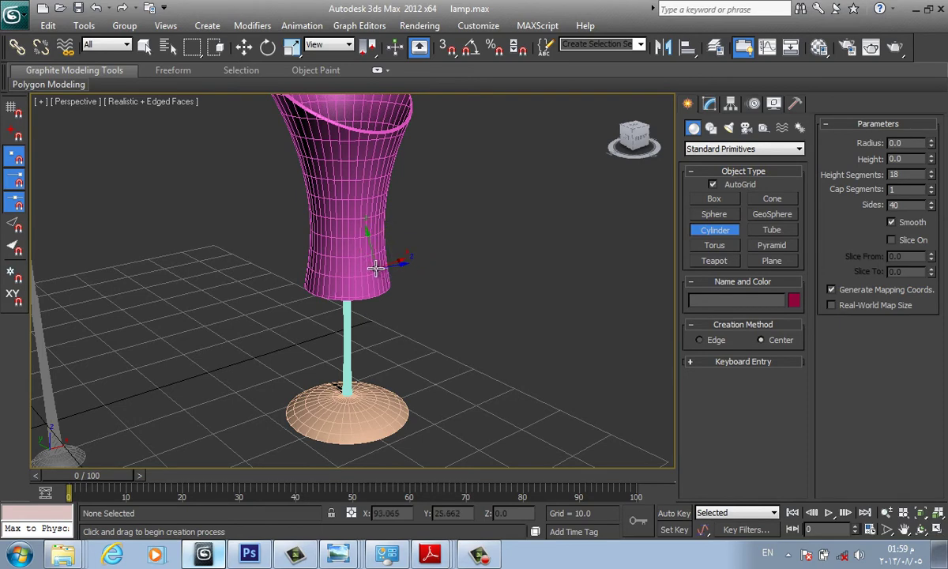
scroll(373, 269, up, 2)
alt+middle_drag(411, 285, 430, 381)
scroll(474, 372, up, 5)
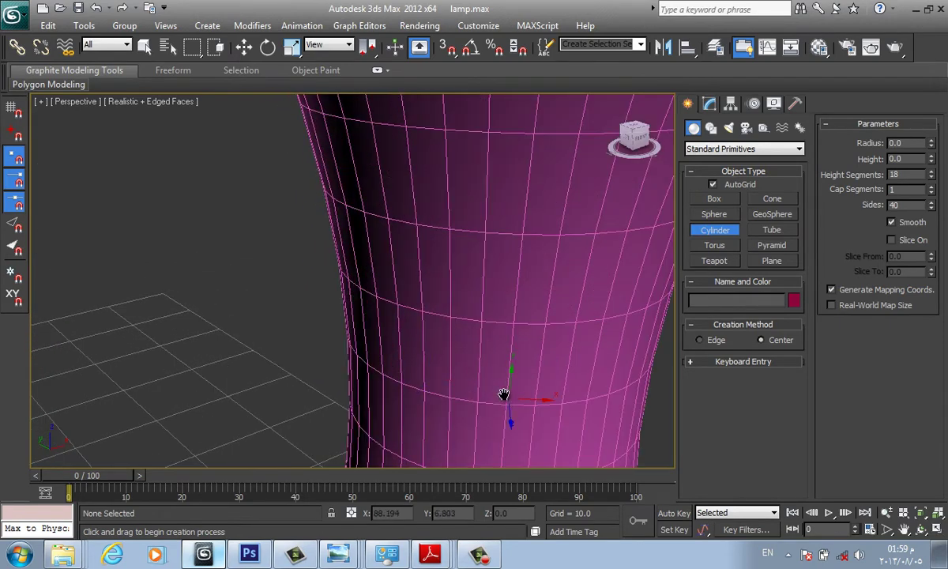
mouse_move(505, 394)
middle_down()
mouse_move(331, 171)
mouse_move(269, 154)
middle_up()
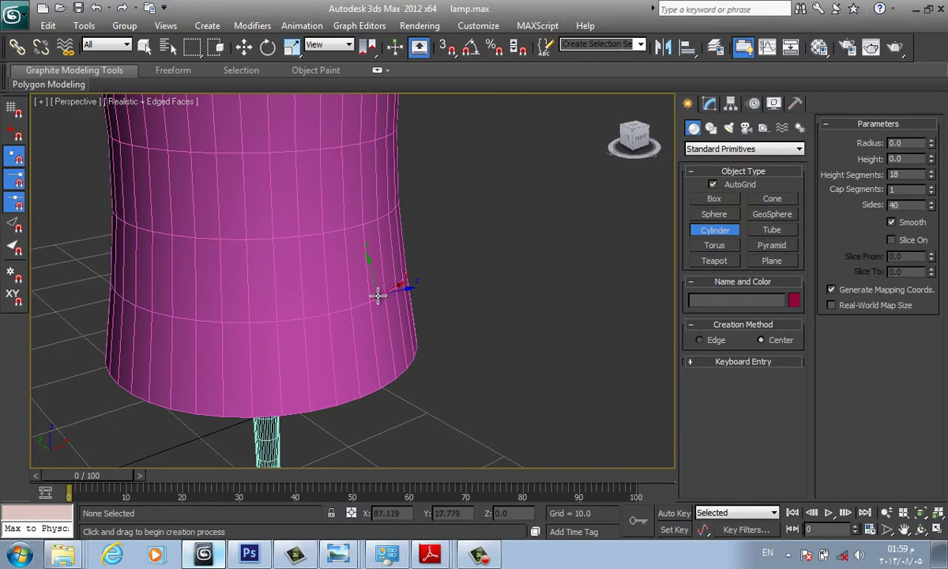
Step: Draw two small cylinder buttons, purple and blue, on the shade's lower side
drag(378, 297, 380, 299)
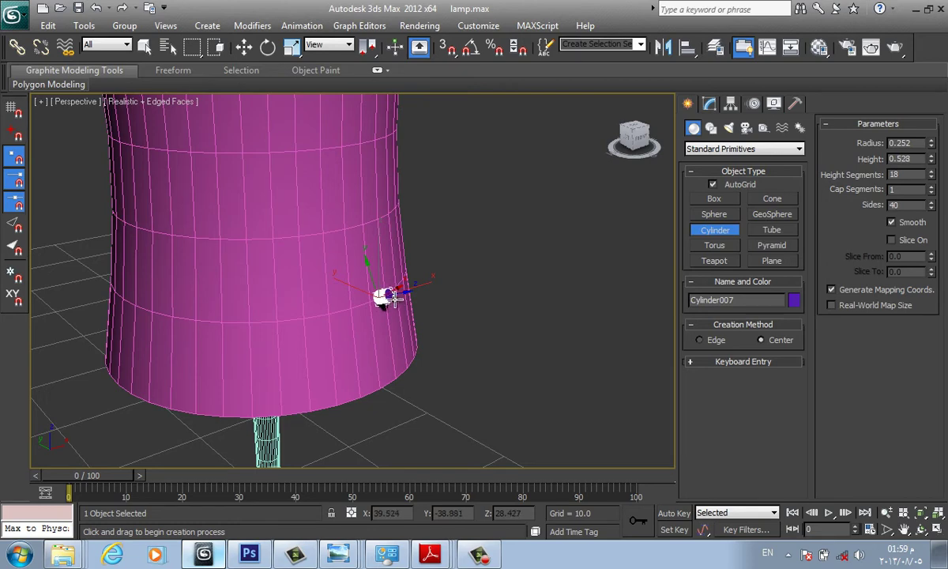
middle_drag(435, 283, 433, 320)
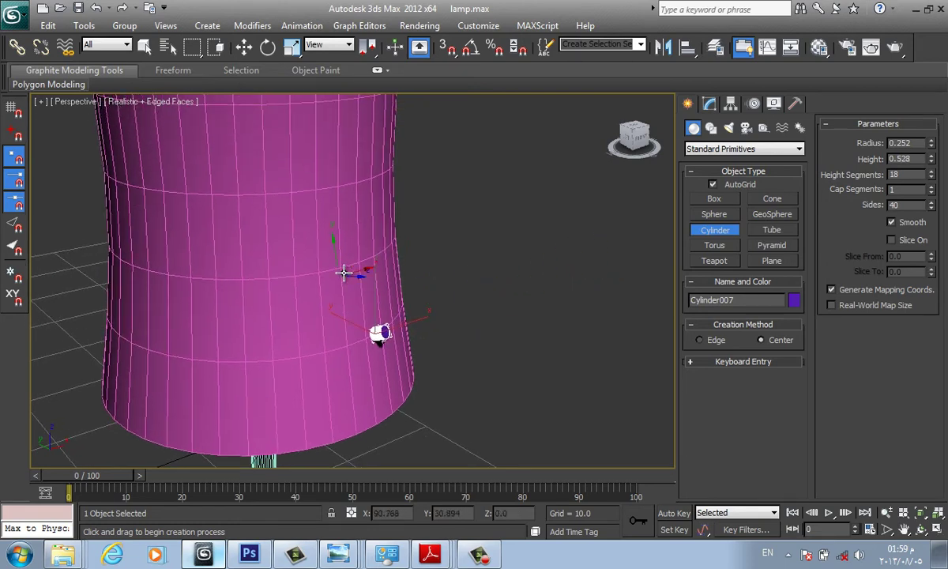
click(394, 289)
drag(381, 275, 372, 286)
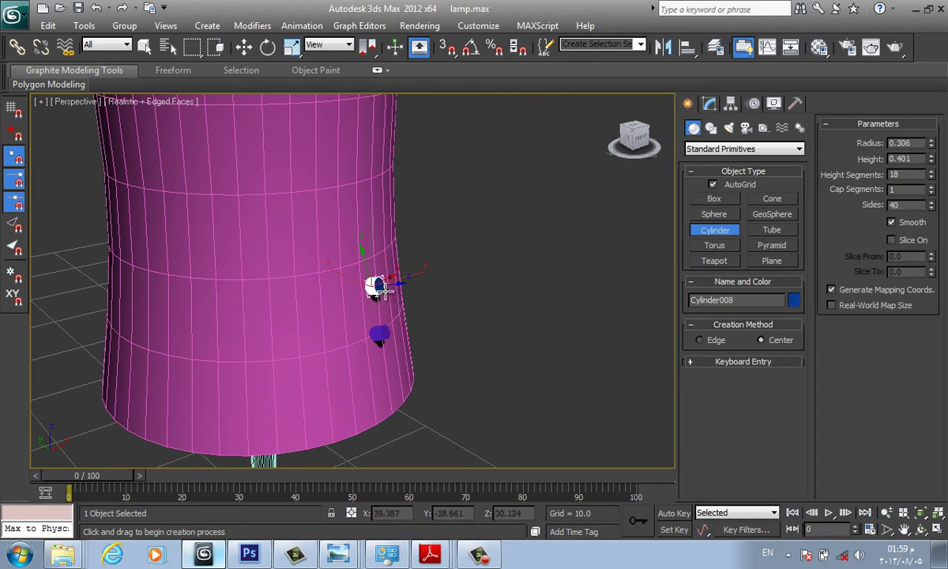
Step: Set the radius of both the blue and purple cylinder buttons to 0.2
right_click(493, 284)
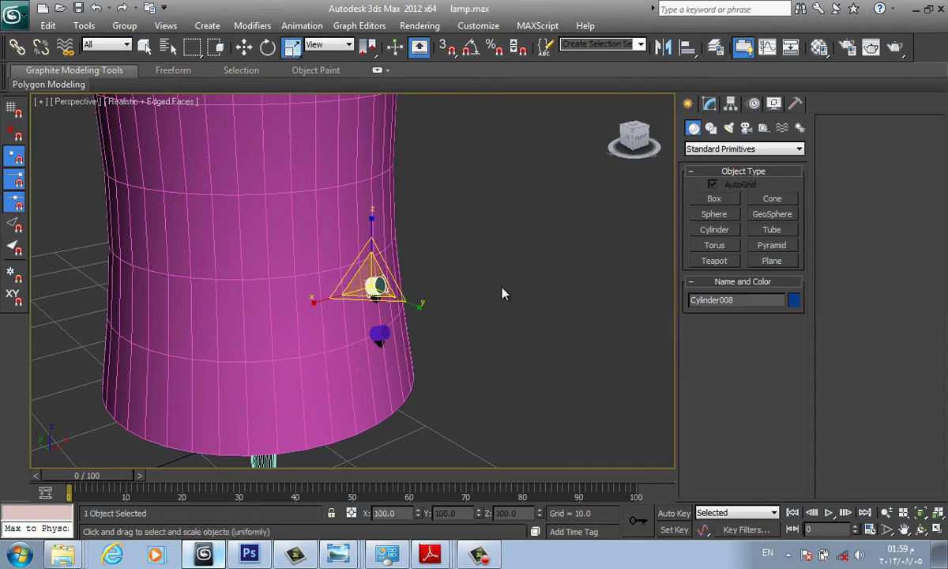
click(510, 291)
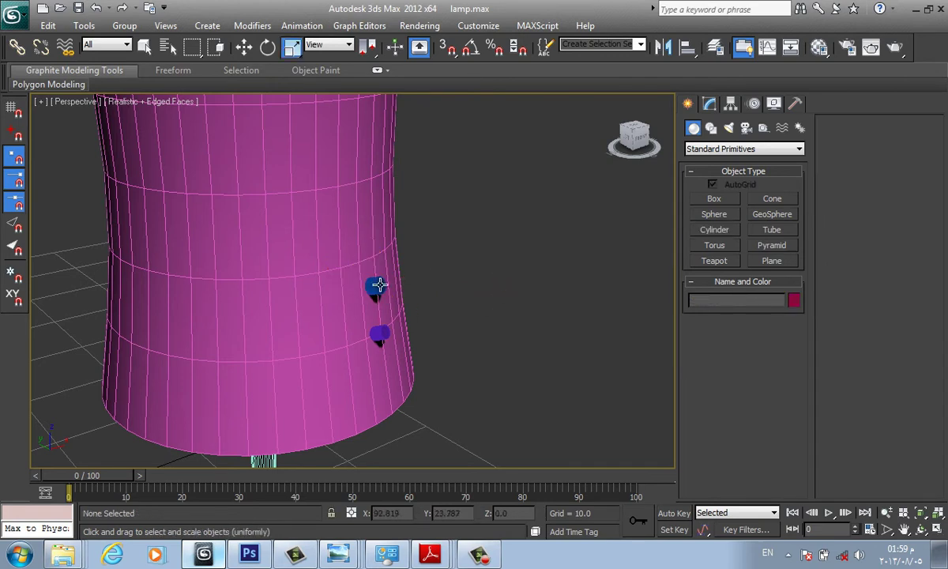
click(379, 284)
click(711, 105)
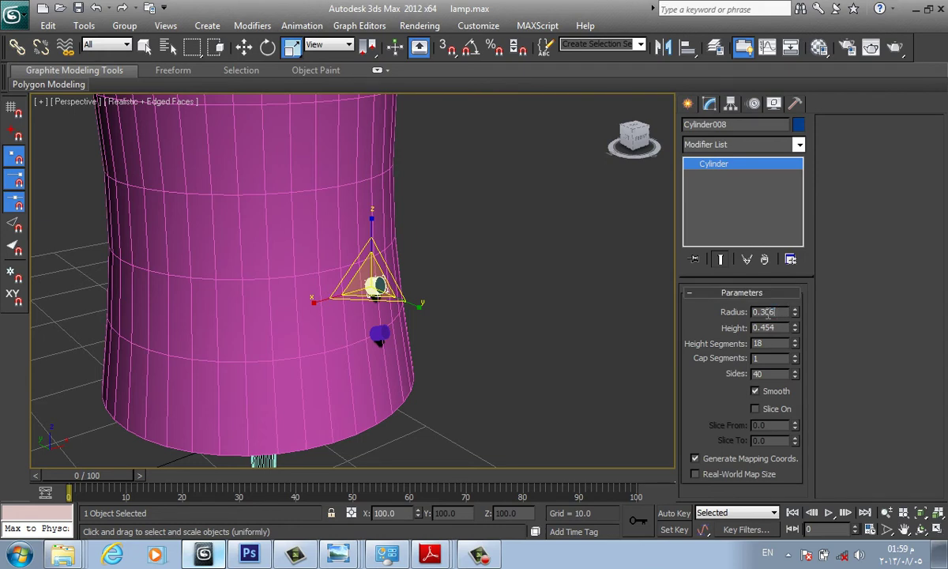
drag(771, 312, 743, 318)
key(Return)
click(385, 339)
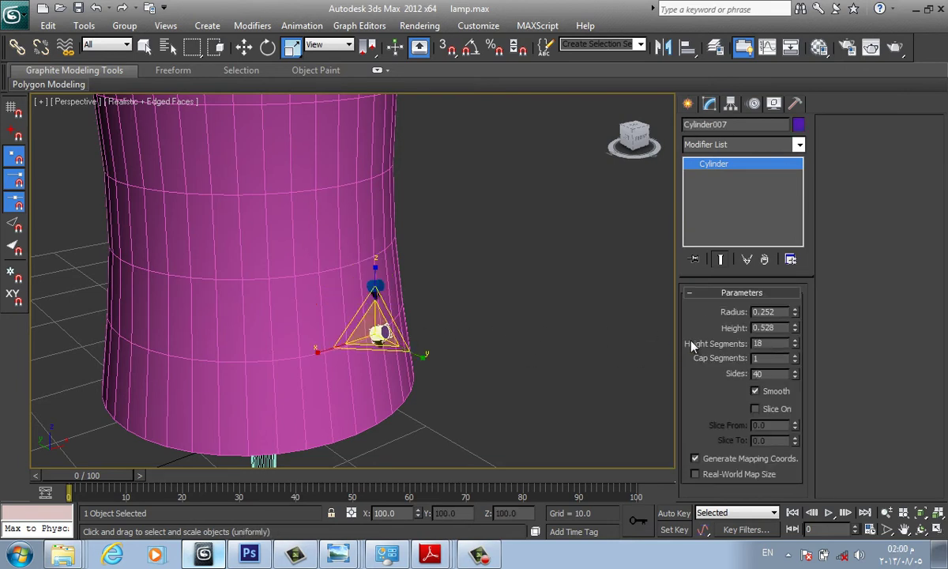
drag(777, 311, 729, 320)
text(0.)
text(2)
key(Return)
click(625, 338)
Step: Orbit and zoom around the lamp to check the resized buttons on the shade
alt+middle_drag(624, 339, 567, 373)
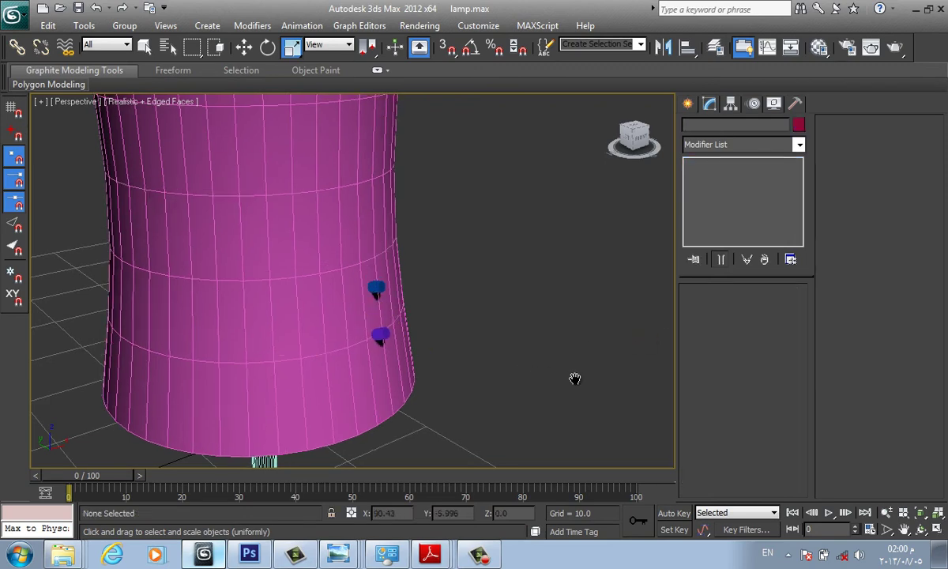
scroll(567, 373, up, 5)
scroll(546, 372, down, 5)
scroll(438, 221, down, 3)
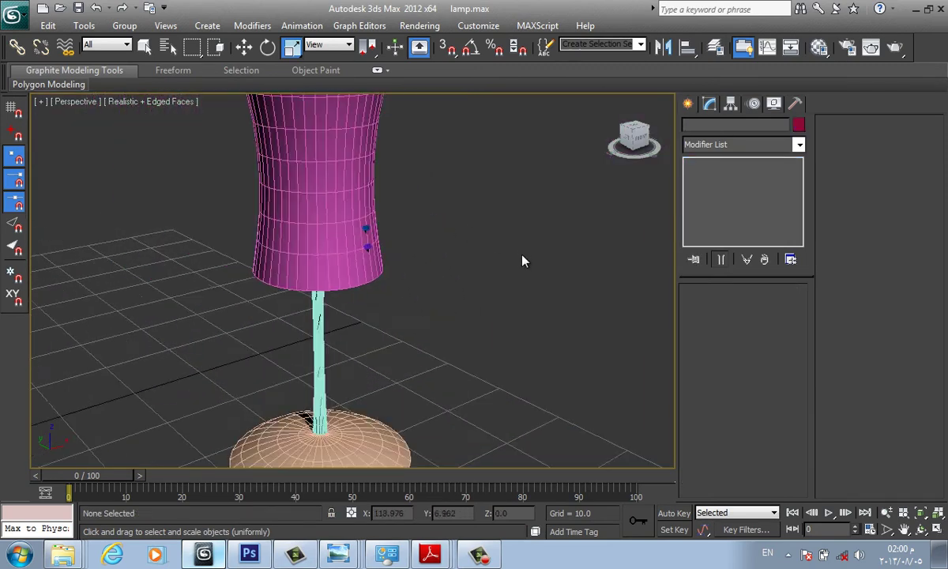
scroll(522, 259, up, 2)
middle_drag(522, 258, 599, 340)
scroll(599, 340, down, 2)
scroll(608, 322, down, 3)
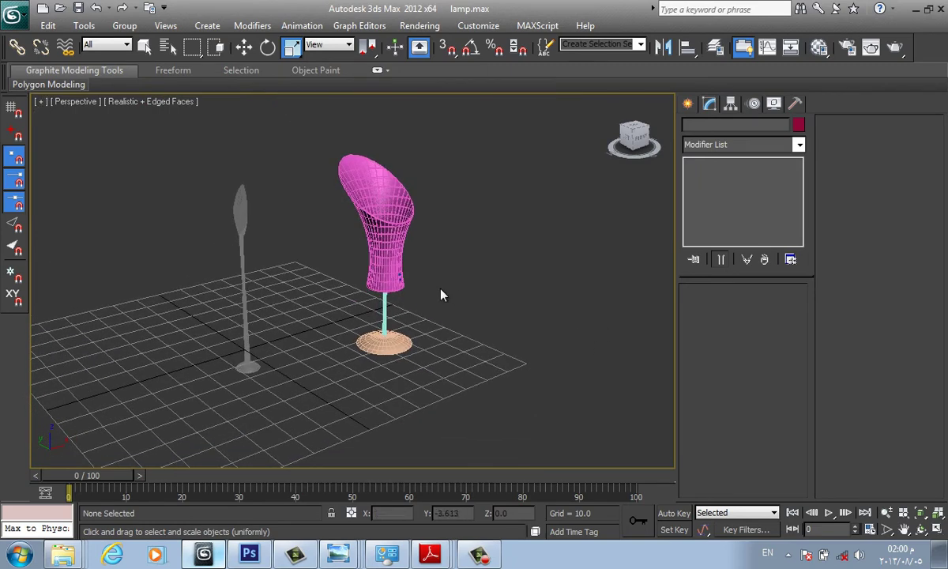
scroll(387, 317, up, 5)
scroll(387, 318, up, 2)
mouse_move(525, 302)
middle_down()
mouse_move(419, 267)
mouse_move(494, 274)
mouse_move(434, 277)
middle_up()
scroll(418, 267, up, 4)
click(490, 223)
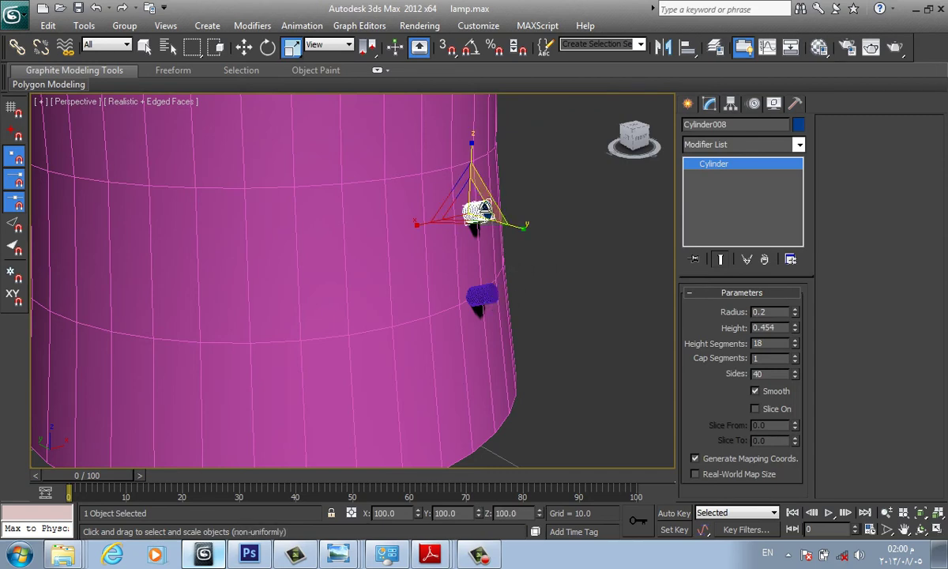
scroll(582, 306, down, 4)
scroll(578, 313, down, 3)
click(575, 315)
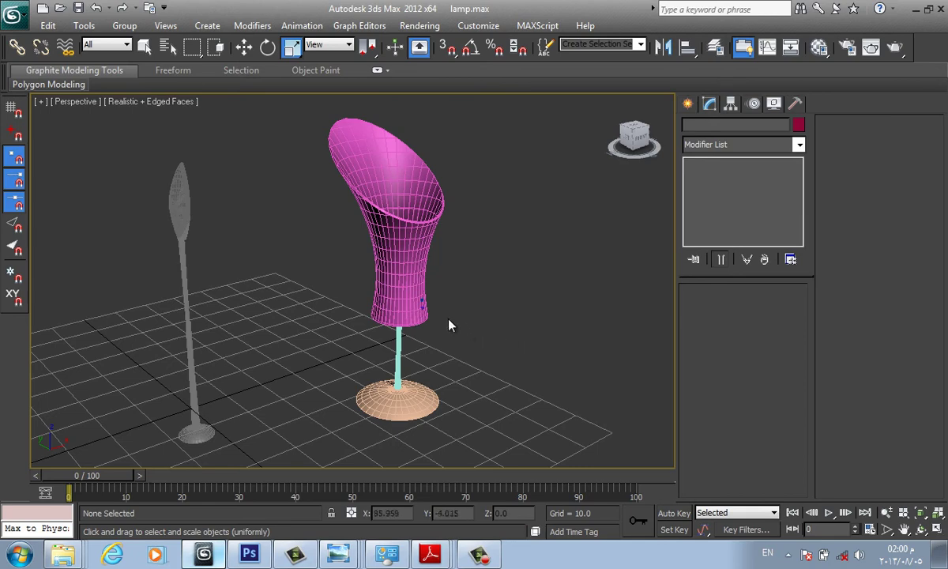
scroll(435, 316, up, 2)
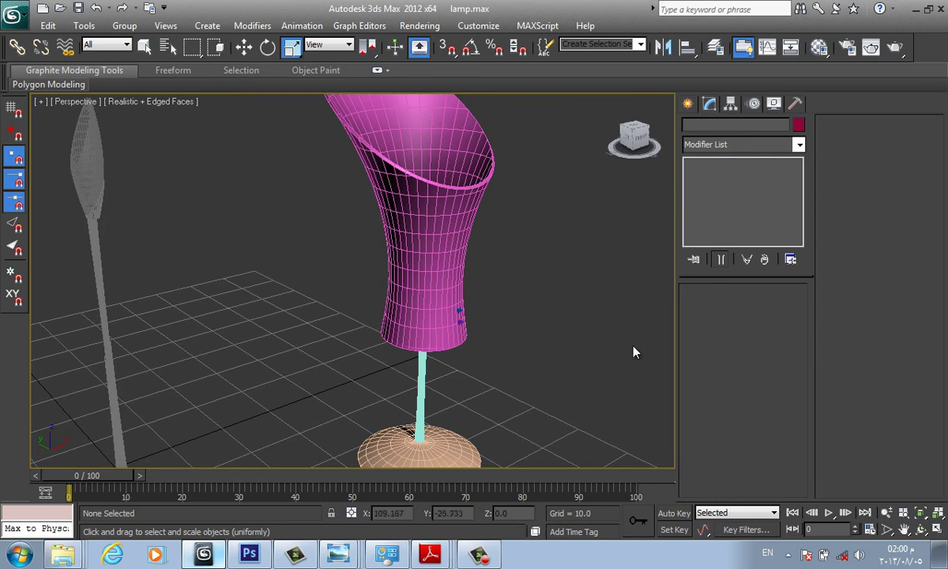
Step: Choose the Box primitive and cancel a flat box mistakenly started near the stem
click(688, 104)
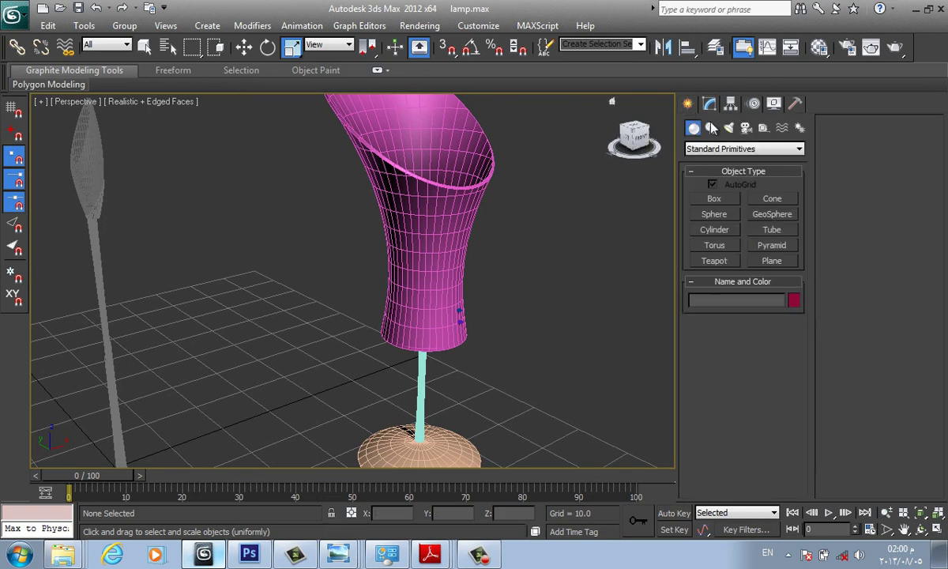
click(716, 198)
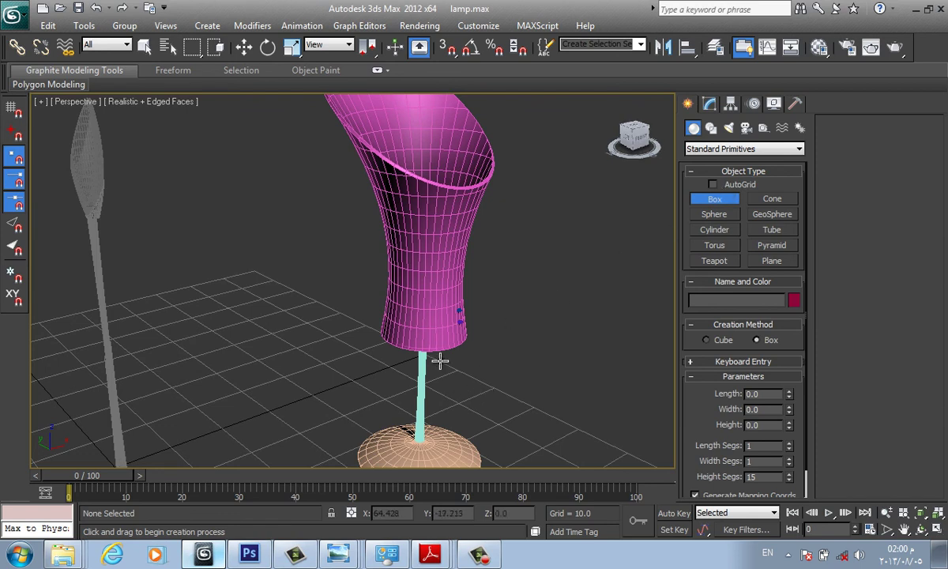
mouse_move(411, 411)
mouse_down()
mouse_move(515, 375)
mouse_move(420, 375)
mouse_up()
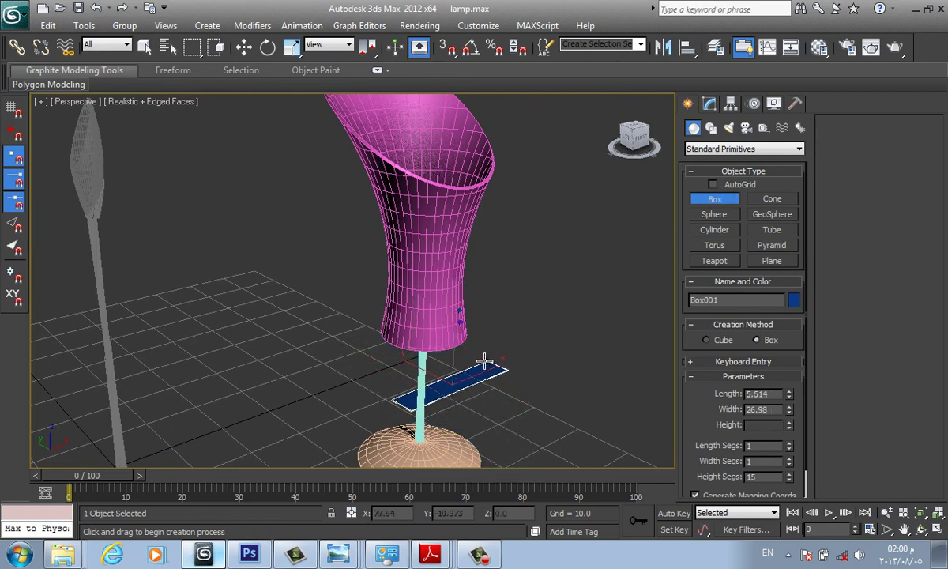
right_click(483, 365)
Step: Enable AutoGrid, start a switch box on the shade, cancel it, and view the lamp from above
click(729, 186)
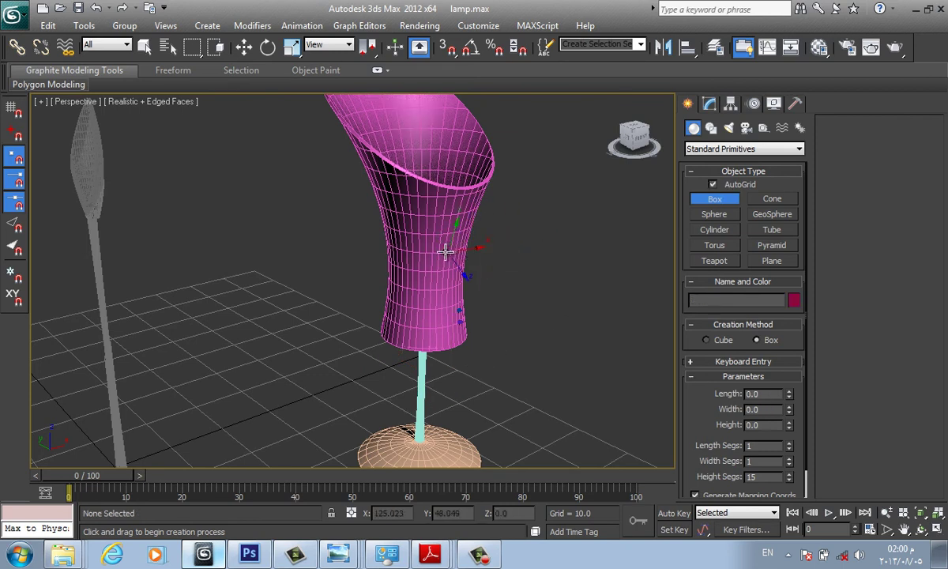
drag(422, 239, 435, 285)
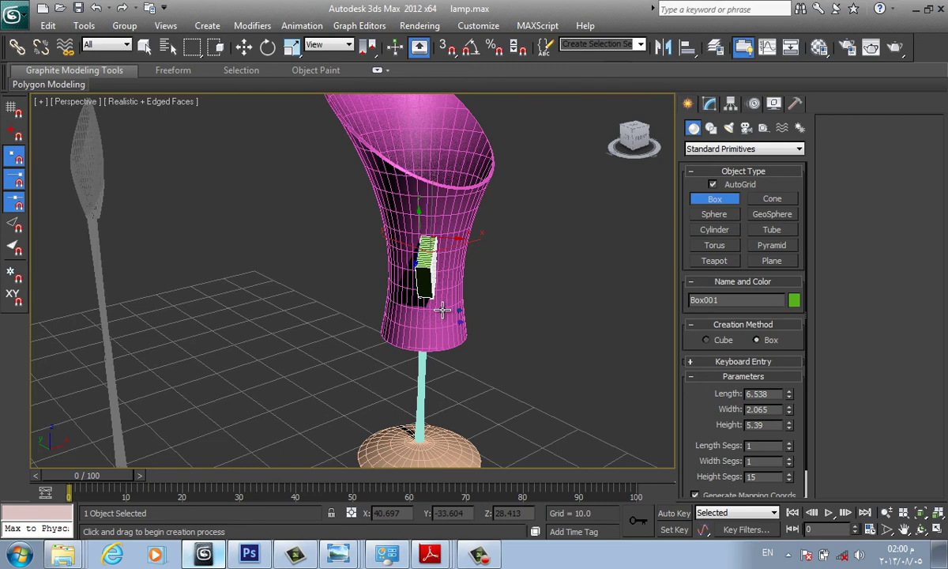
right_click(443, 310)
right_click(446, 300)
scroll(443, 293, down, 4)
alt+middle_drag(440, 299, 462, 425)
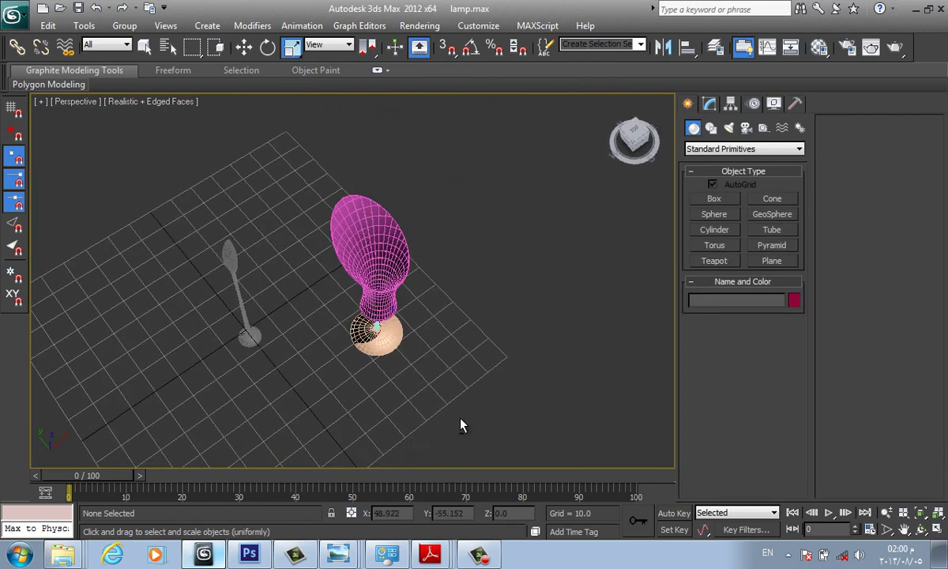